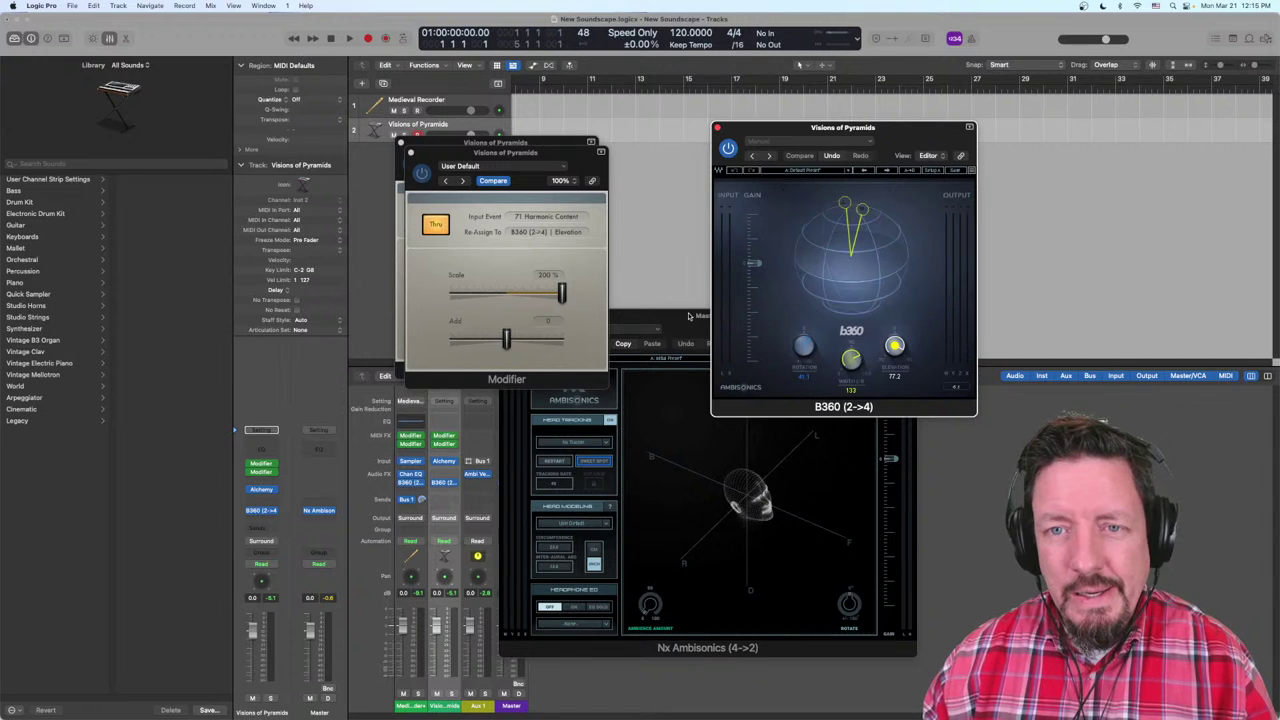
Step: Bring the Master channel's Nx Ambisonics plug-in window to the front and reposition it to examine the tracked head view
{"action": "left_click_drag", "start_coordinate": [690, 316], "coordinate": [648, 333]}
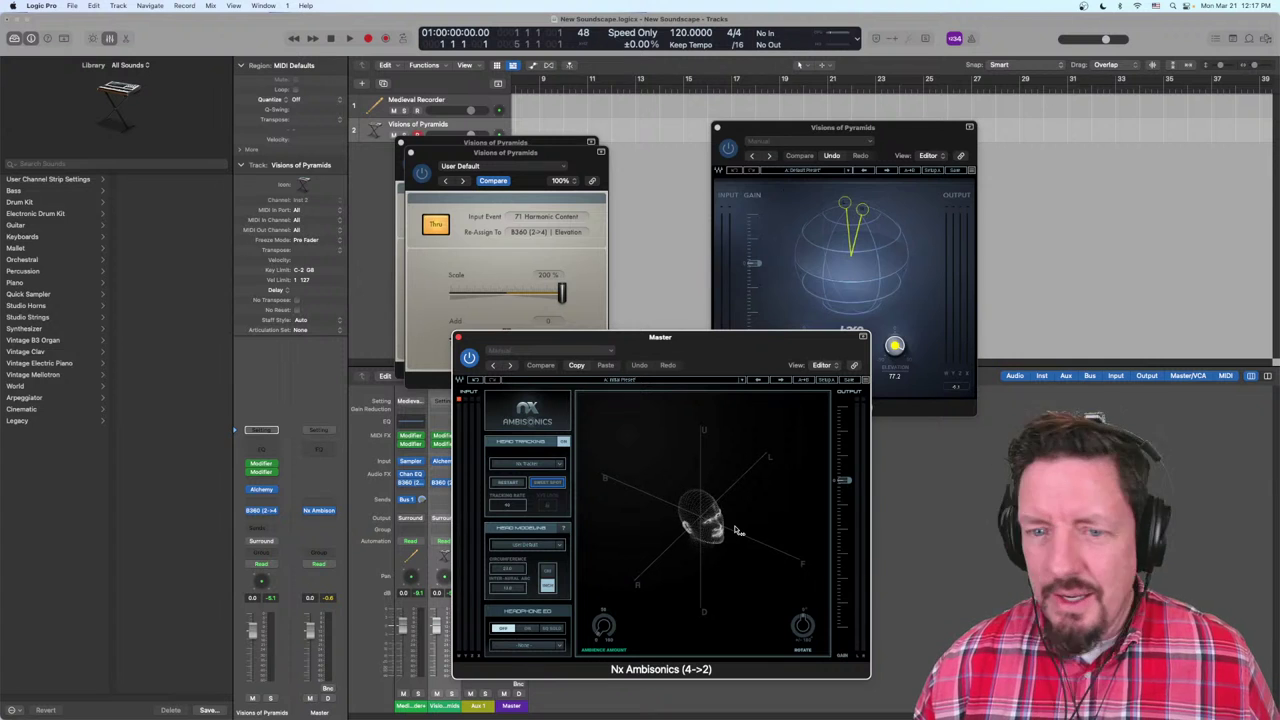
{"action": "left_click_drag", "start_coordinate": [675, 500], "coordinate": [720, 510]}
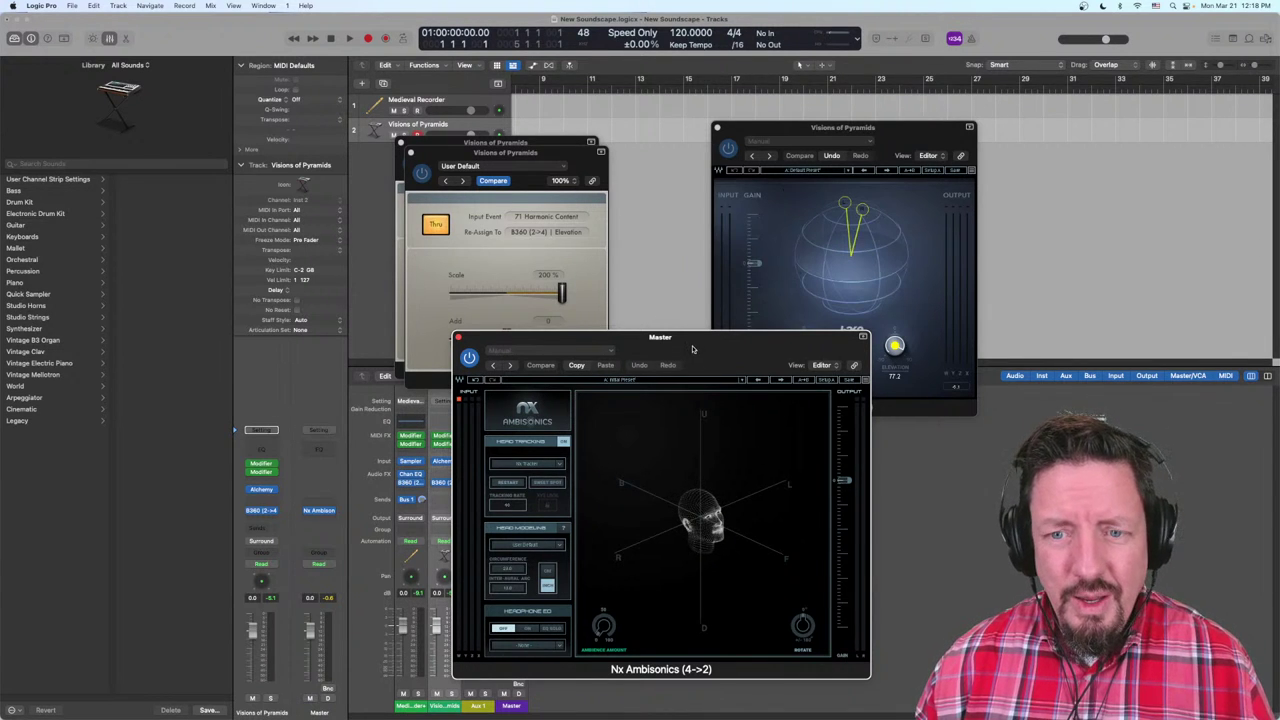
{"action": "left_click_drag", "start_coordinate": [694, 350], "coordinate": [705, 291]}
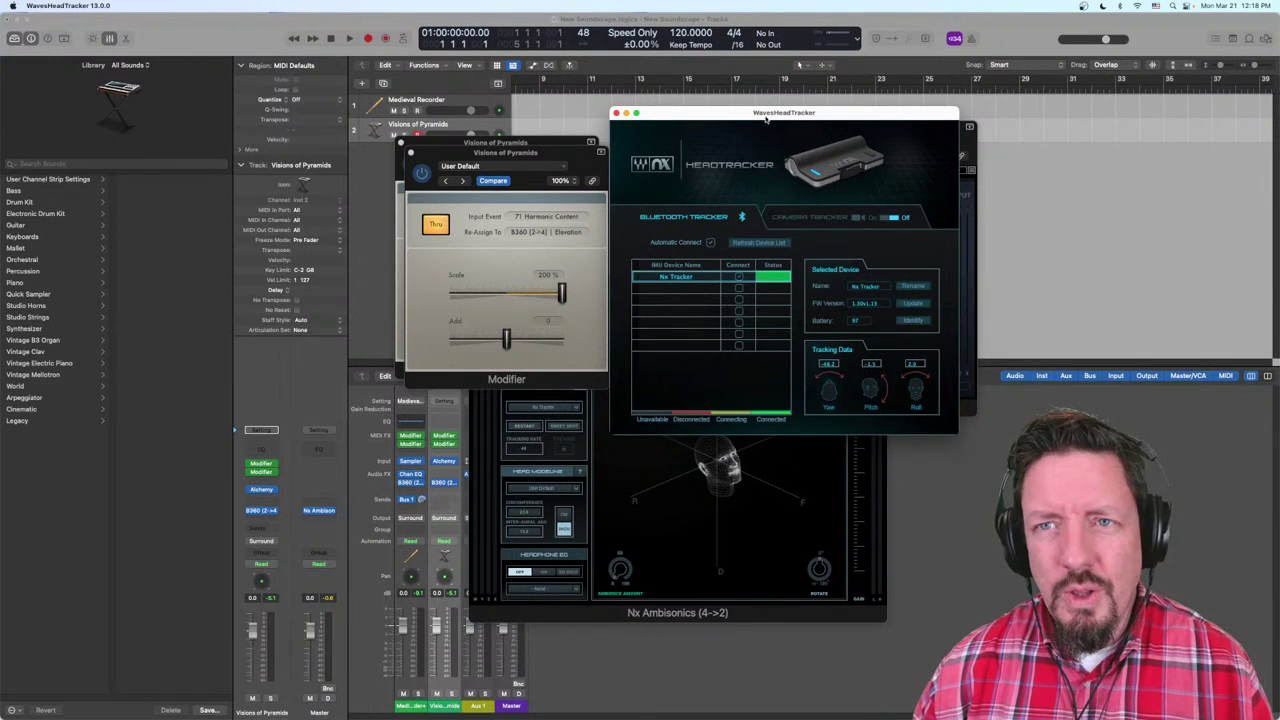
Step: In WavesHeadTracker, reposition the window, inspect the camera tracker and its list of cameras, and return to the Bluetooth tracker view
{"action": "left_click_drag", "start_coordinate": [765, 118], "coordinate": [703, 117]}
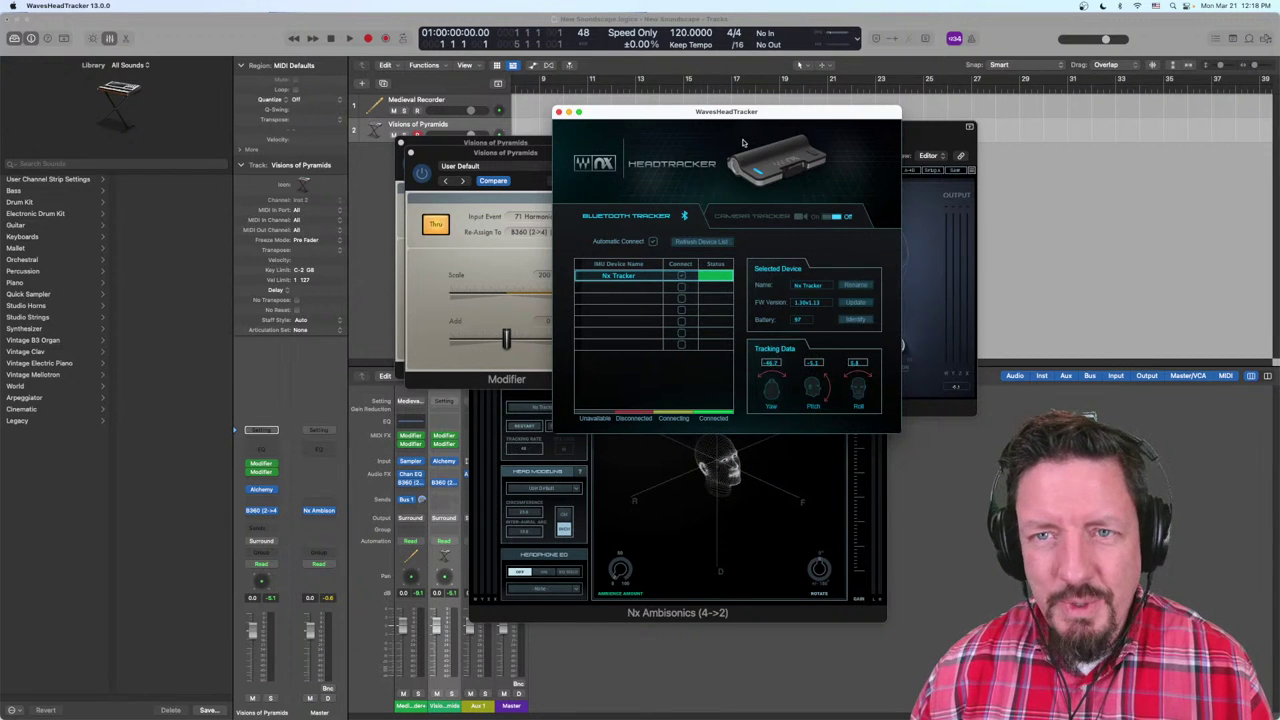
{"action": "left_click_drag", "start_coordinate": [779, 122], "coordinate": [708, 132]}
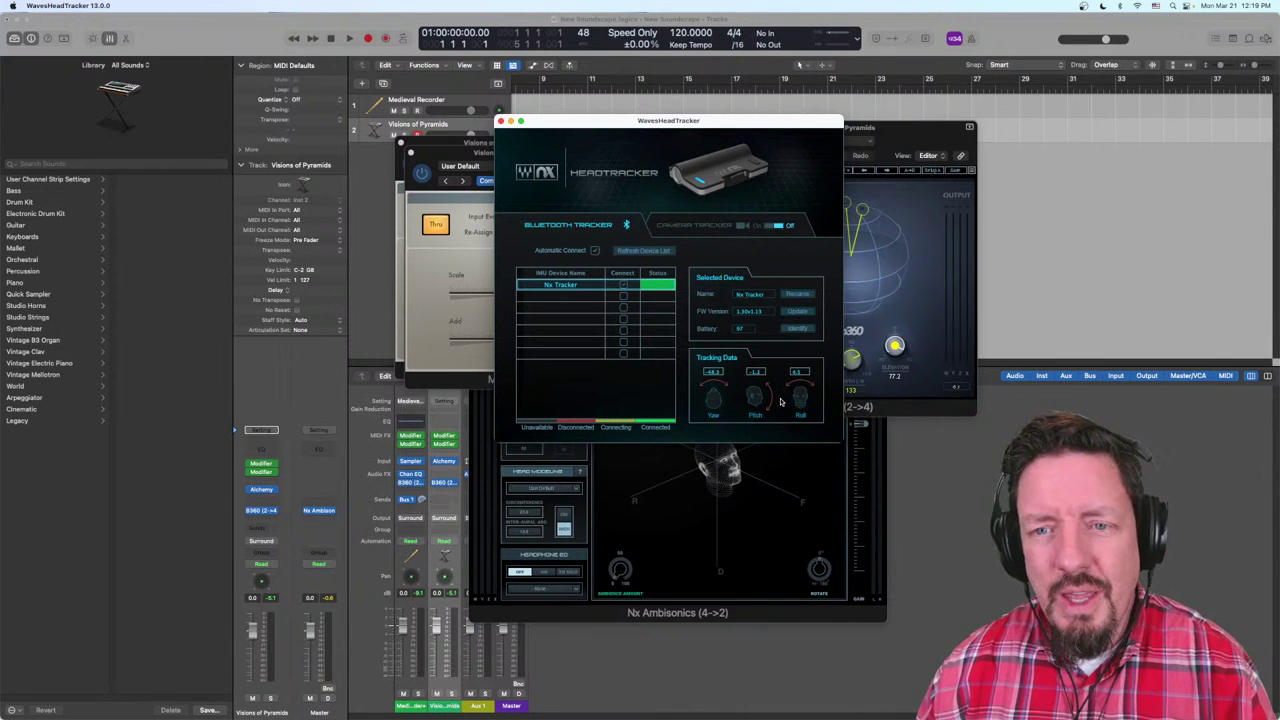
{"action": "left_click", "coordinate": [675, 228]}
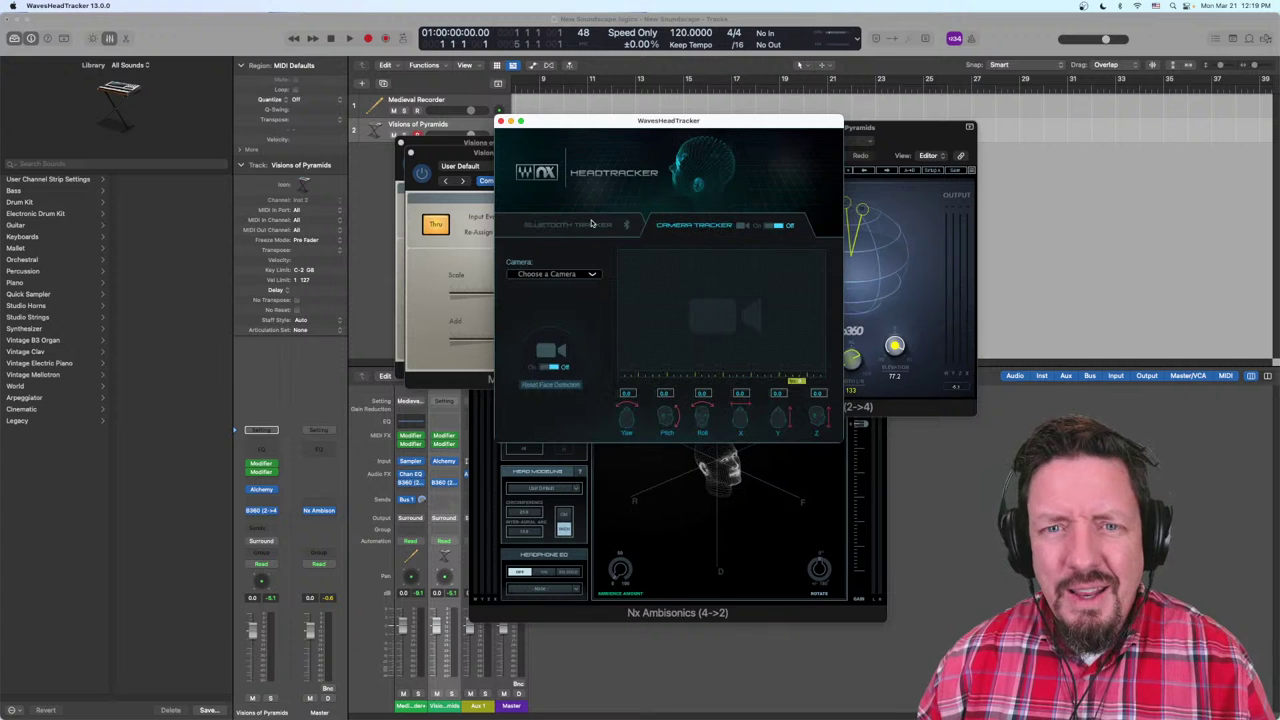
{"action": "left_click", "coordinate": [590, 274]}
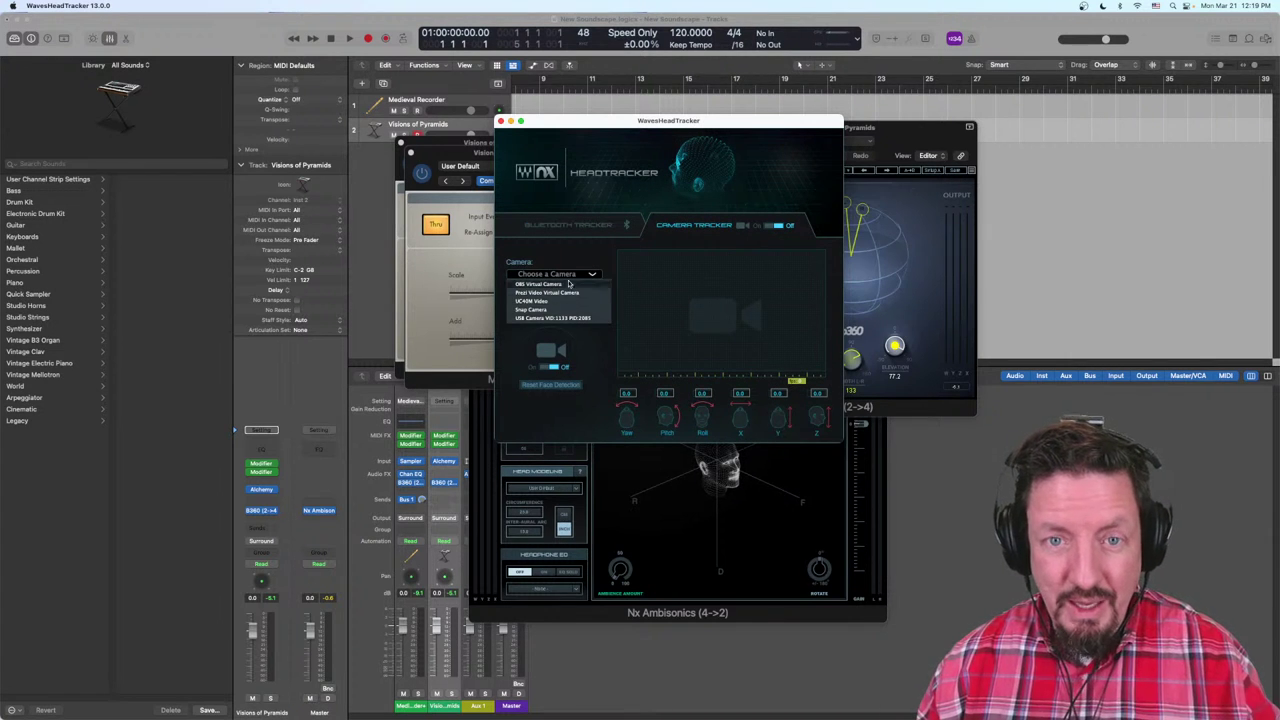
{"action": "left_click", "coordinate": [575, 254]}
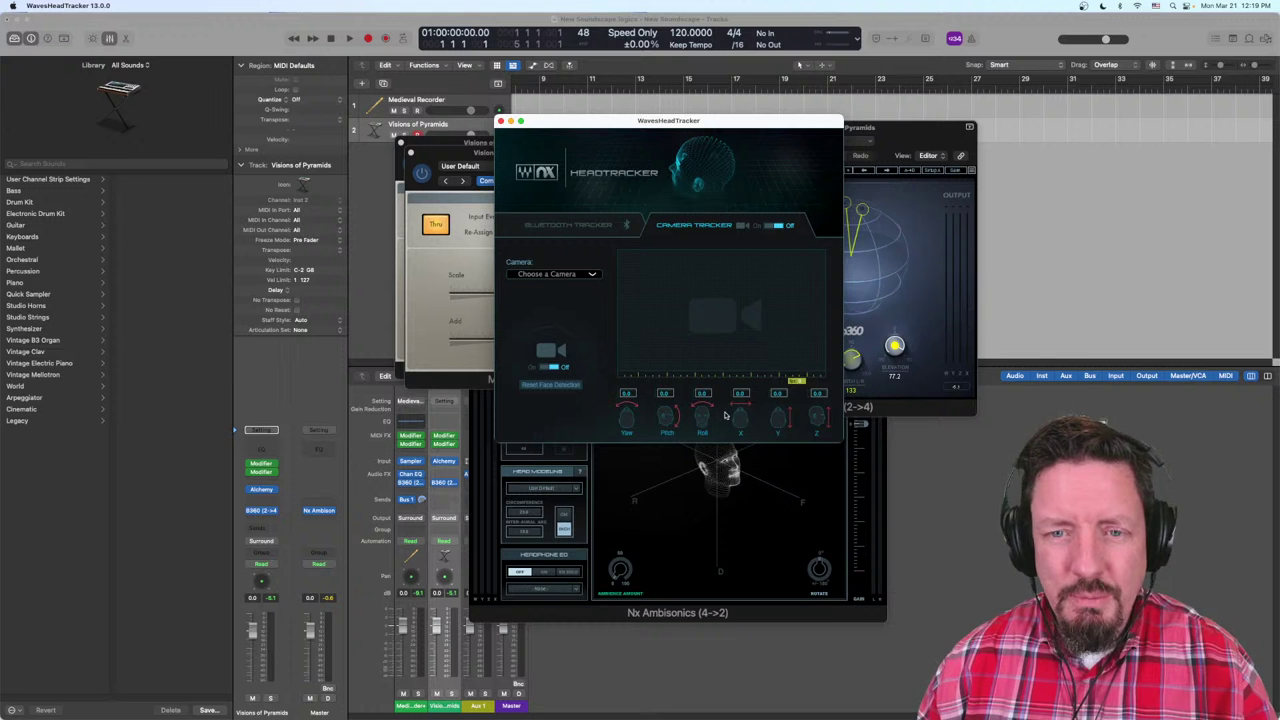
{"action": "left_click", "coordinate": [590, 227]}
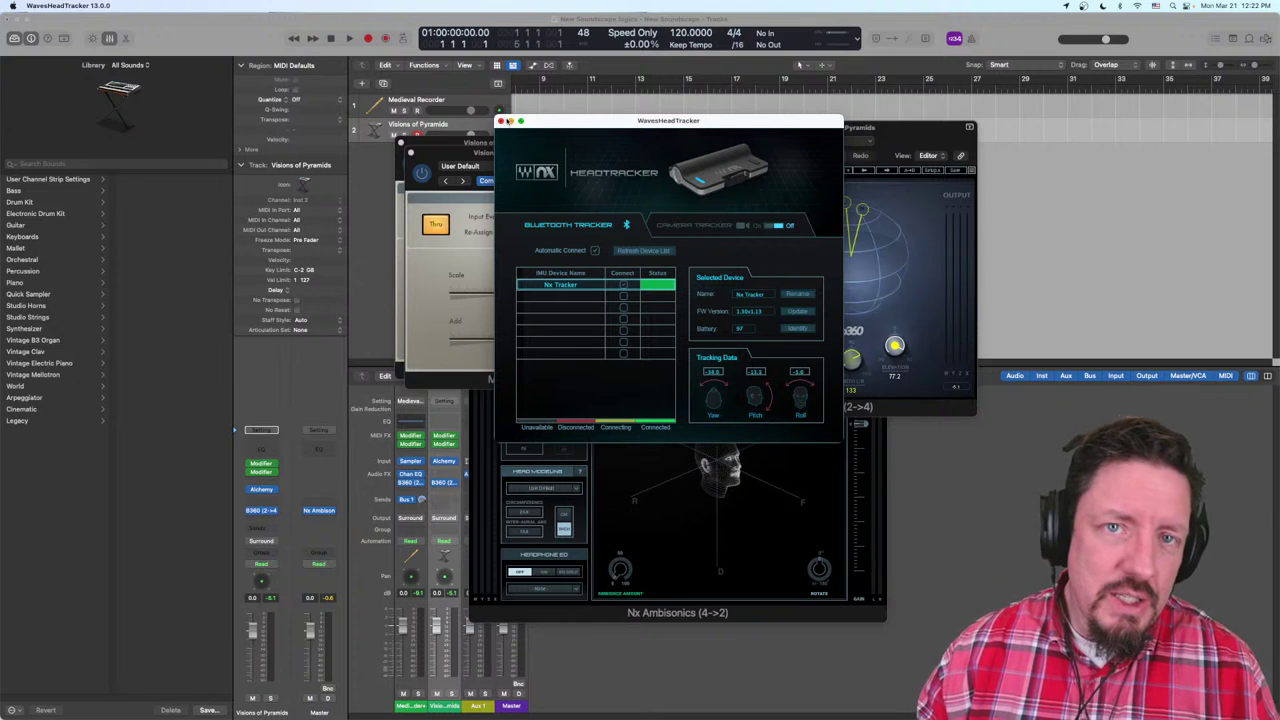
Step: Switch back to Logic Pro, move the Master channel's Nx Ambisonics window aside and close it
{"action": "left_click", "coordinate": [406, 30]}
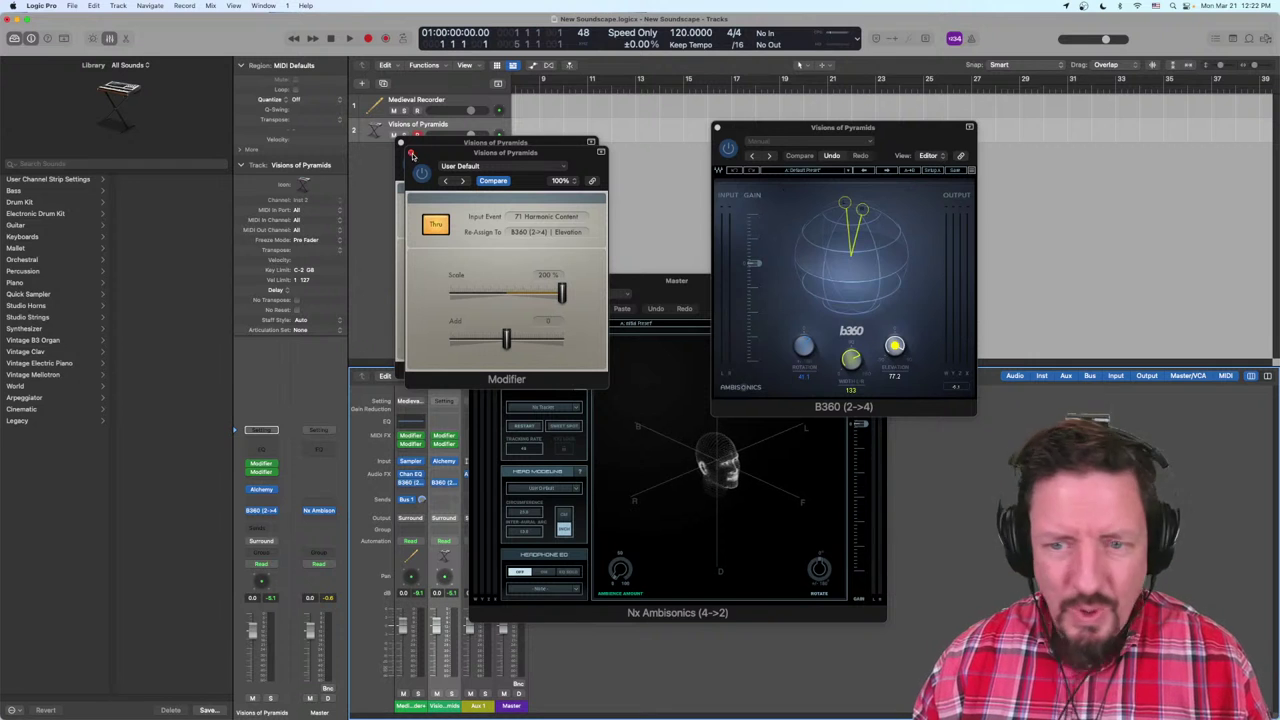
{"action": "left_click_drag", "start_coordinate": [660, 284], "coordinate": [627, 116]}
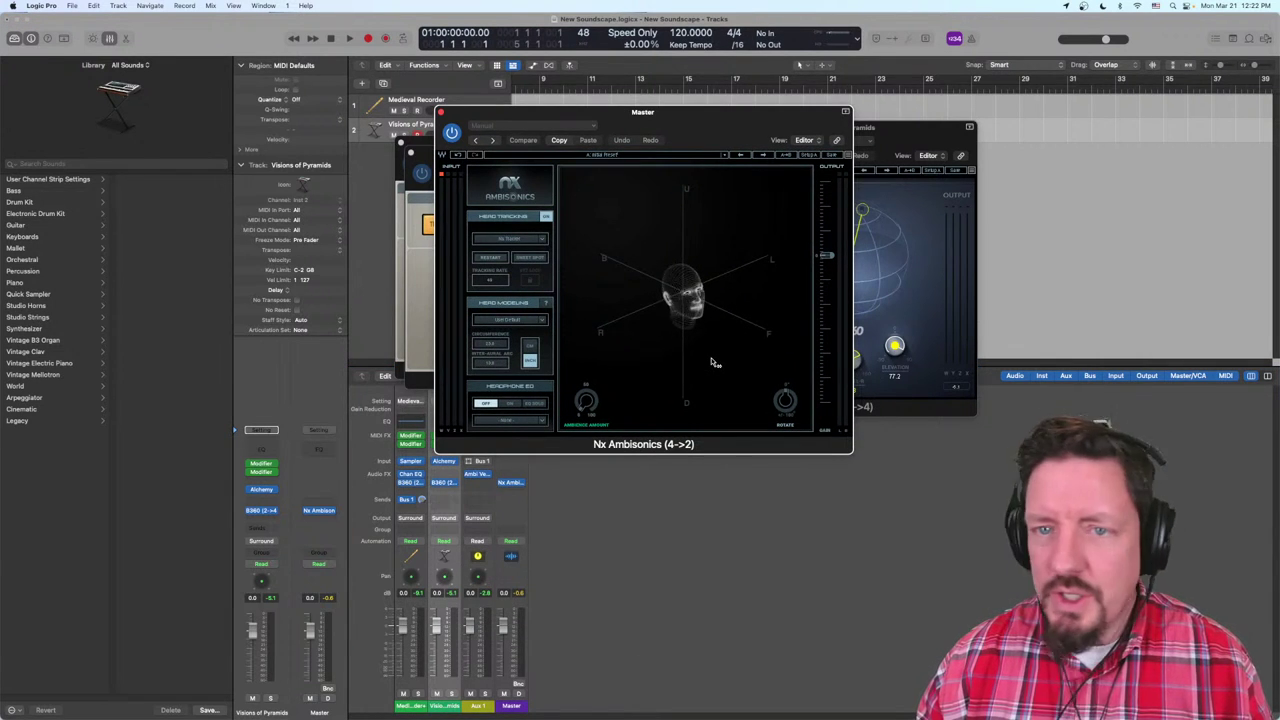
{"action": "left_click_drag", "start_coordinate": [717, 128], "coordinate": [355, 326]}
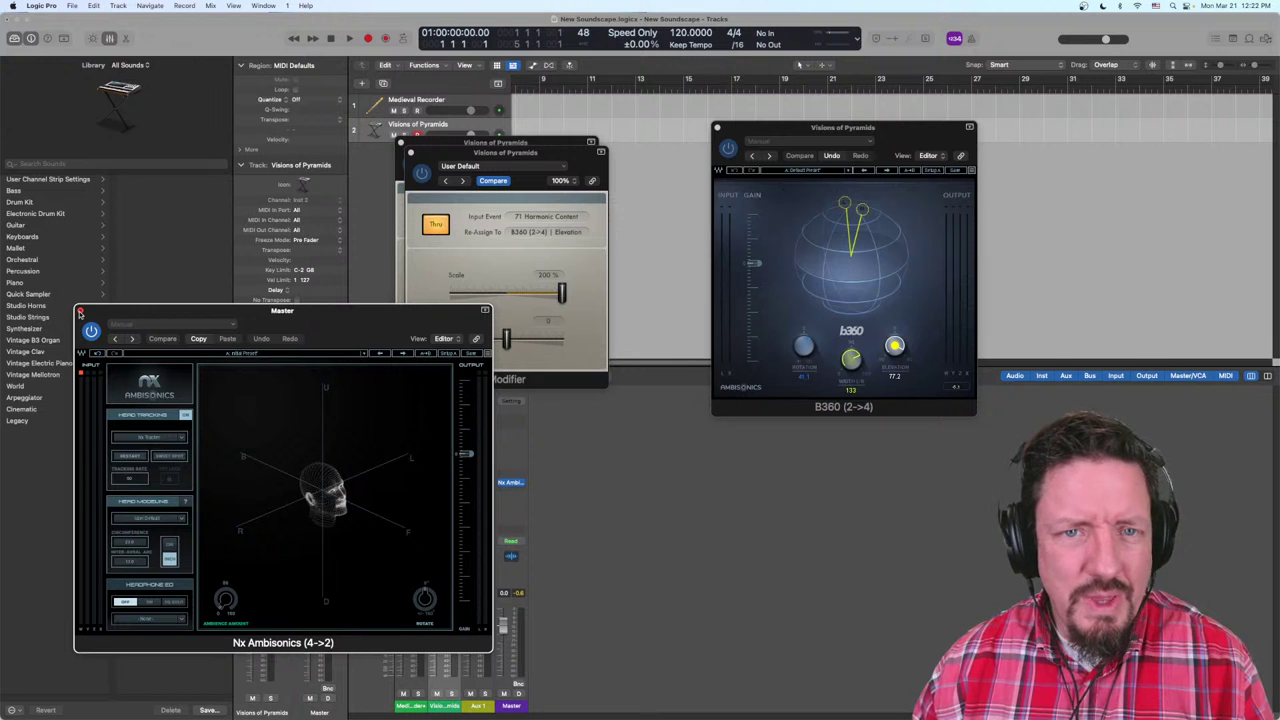
{"action": "left_click", "coordinate": [80, 311]}
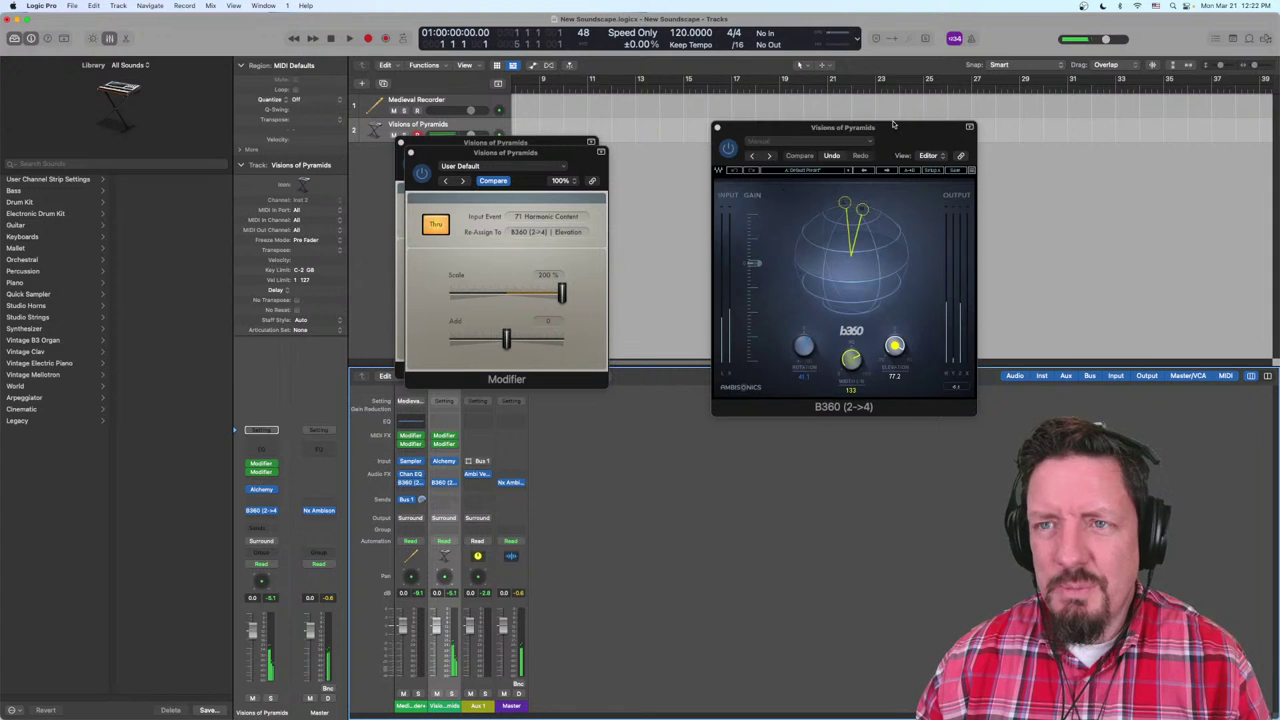
Step: Arrange the Visions of Pyramids B360 window and its two Modifier windows so they do not overlap
{"action": "left_click_drag", "start_coordinate": [893, 124], "coordinate": [829, 147]}
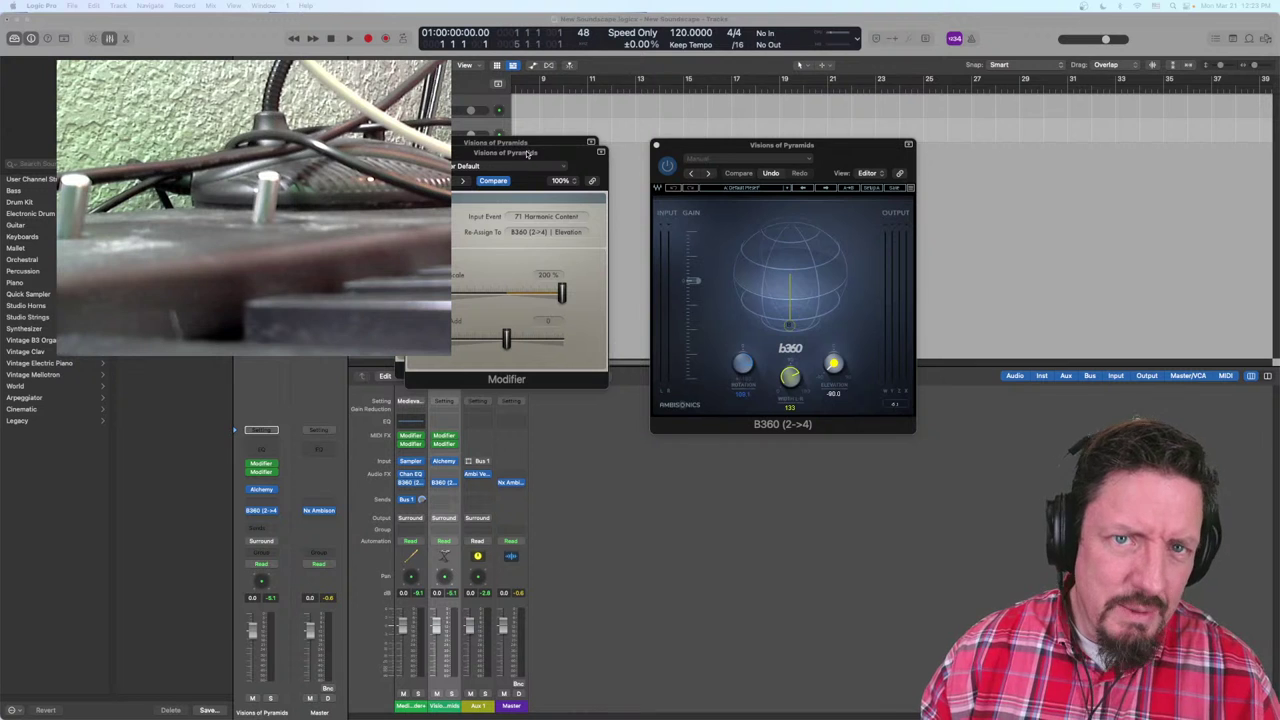
{"action": "left_click_drag", "start_coordinate": [520, 165], "coordinate": [518, 391]}
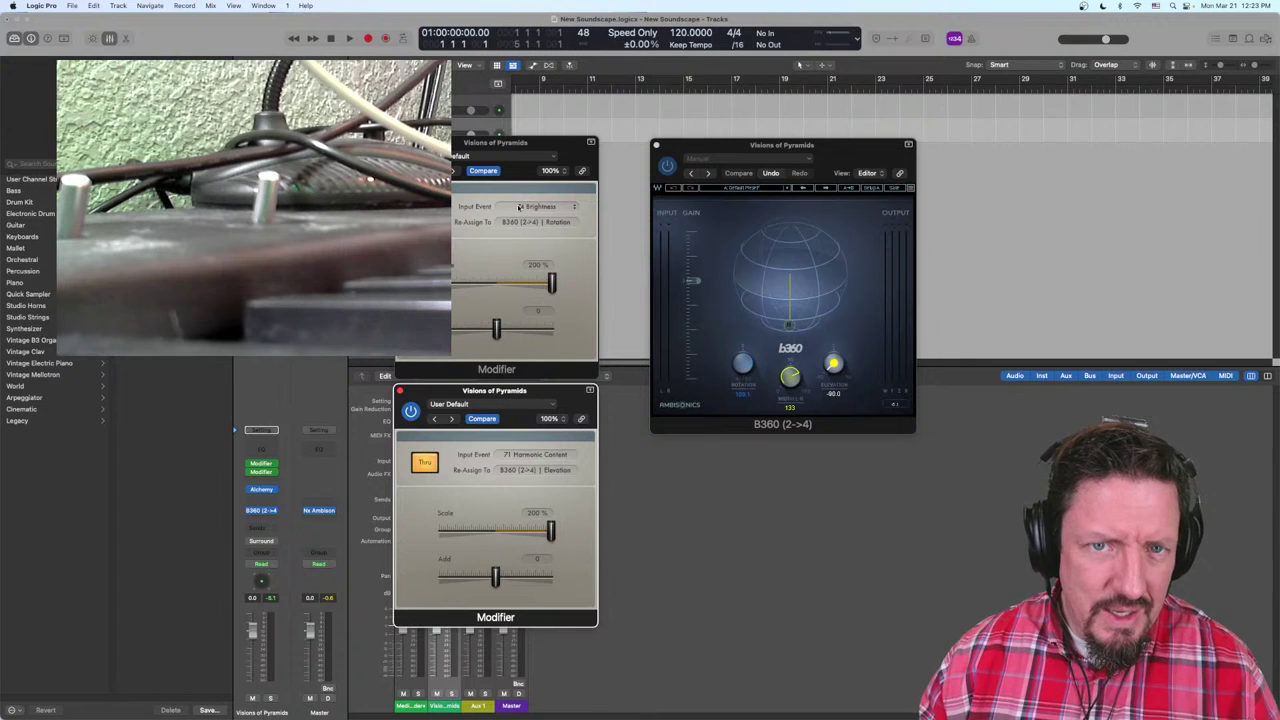
{"action": "left_click", "coordinate": [511, 146]}
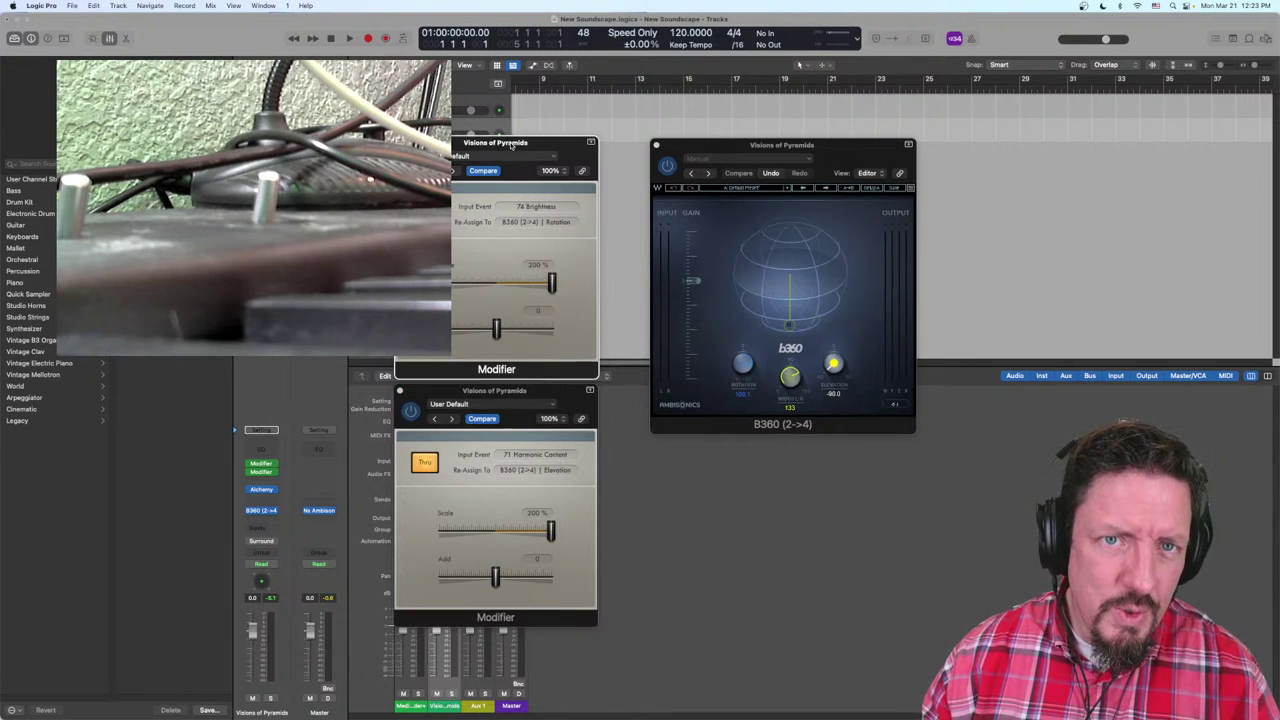
{"action": "left_click_drag", "start_coordinate": [511, 146], "coordinate": [513, 141]}
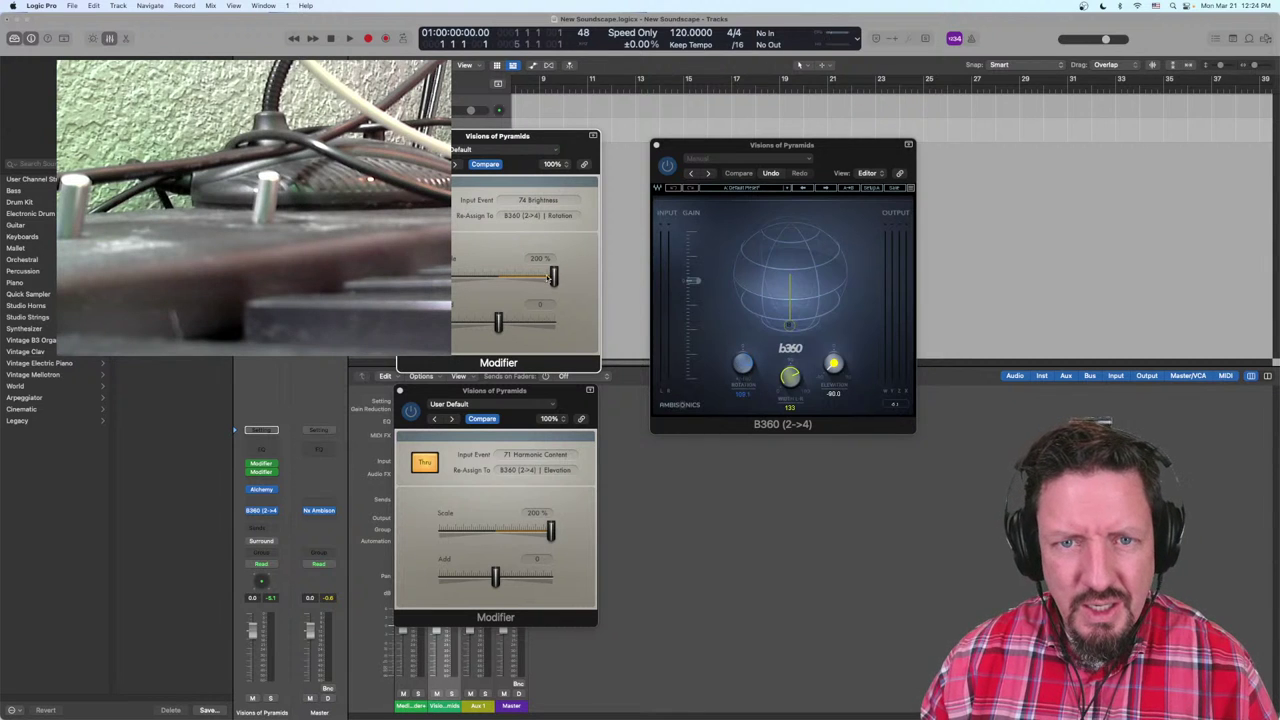
Step: Set Scale to 100 % in both Visions of Pyramids Modifiers, controlling B360 Rotation and B360 Elevation
{"action": "left_click_drag", "start_coordinate": [553, 277], "coordinate": [527, 280]}
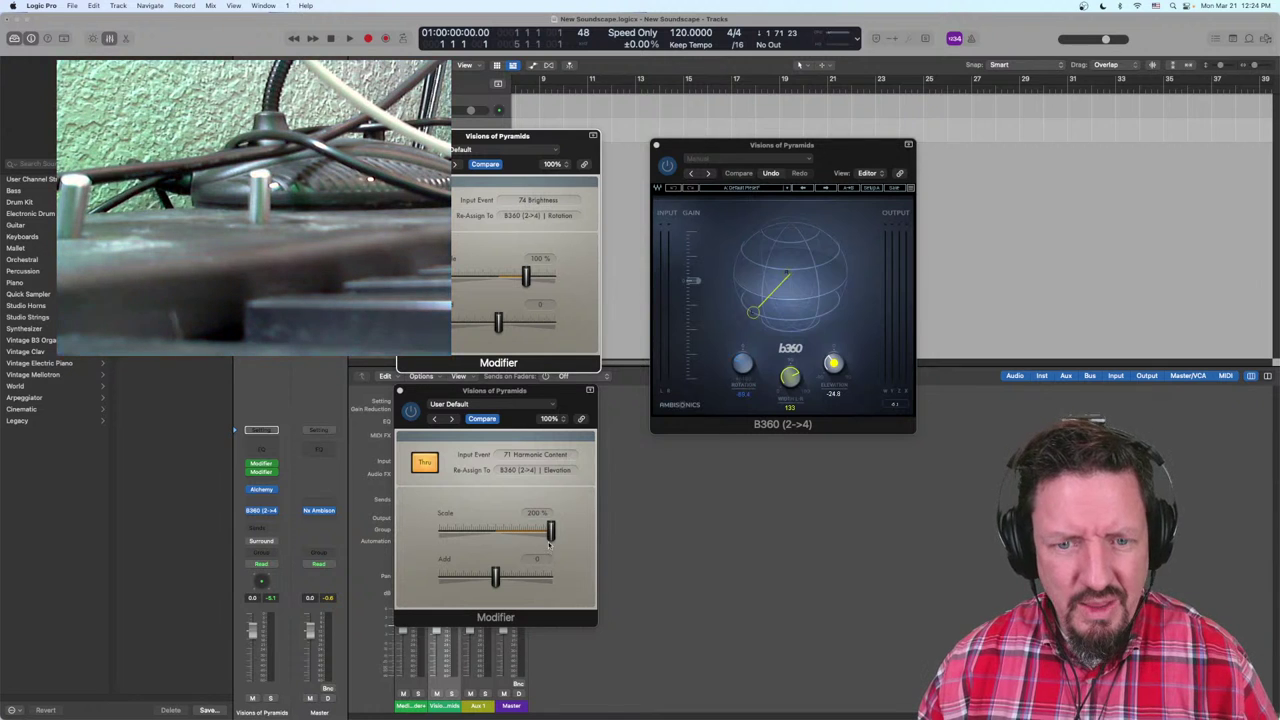
{"action": "left_click_drag", "start_coordinate": [550, 540], "coordinate": [523, 535]}
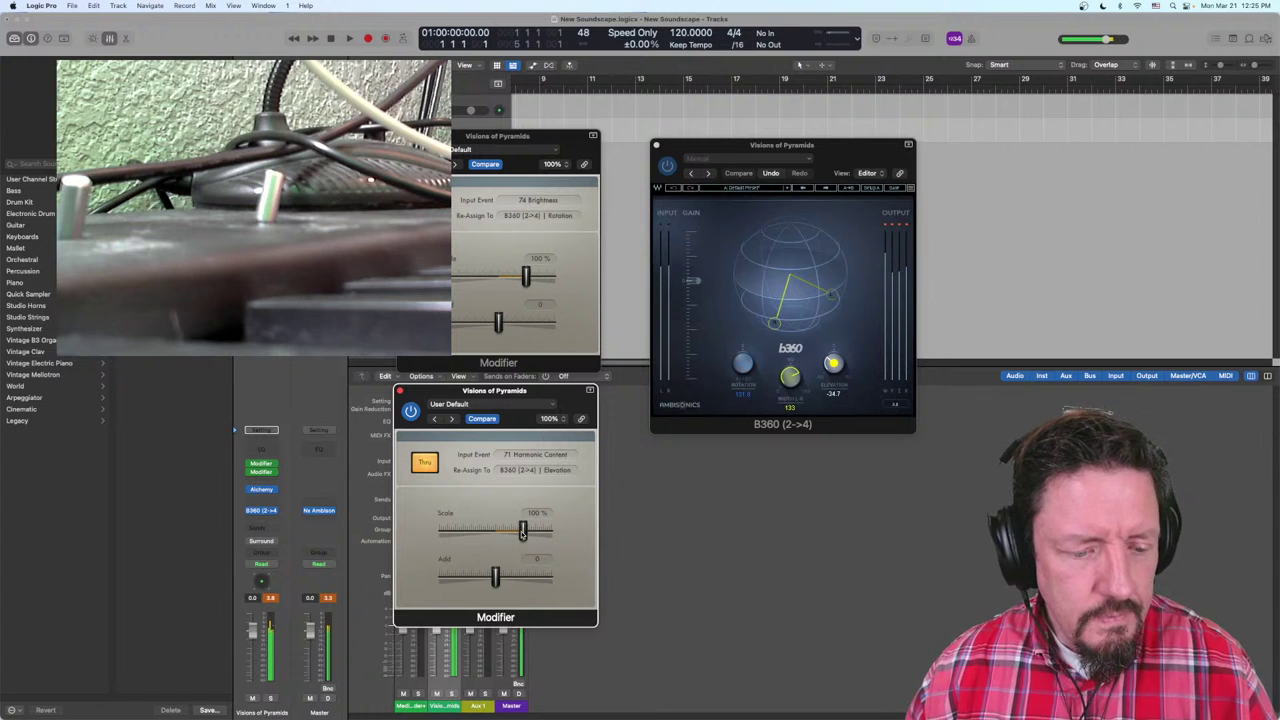
{"action": "key", "text": "space"}
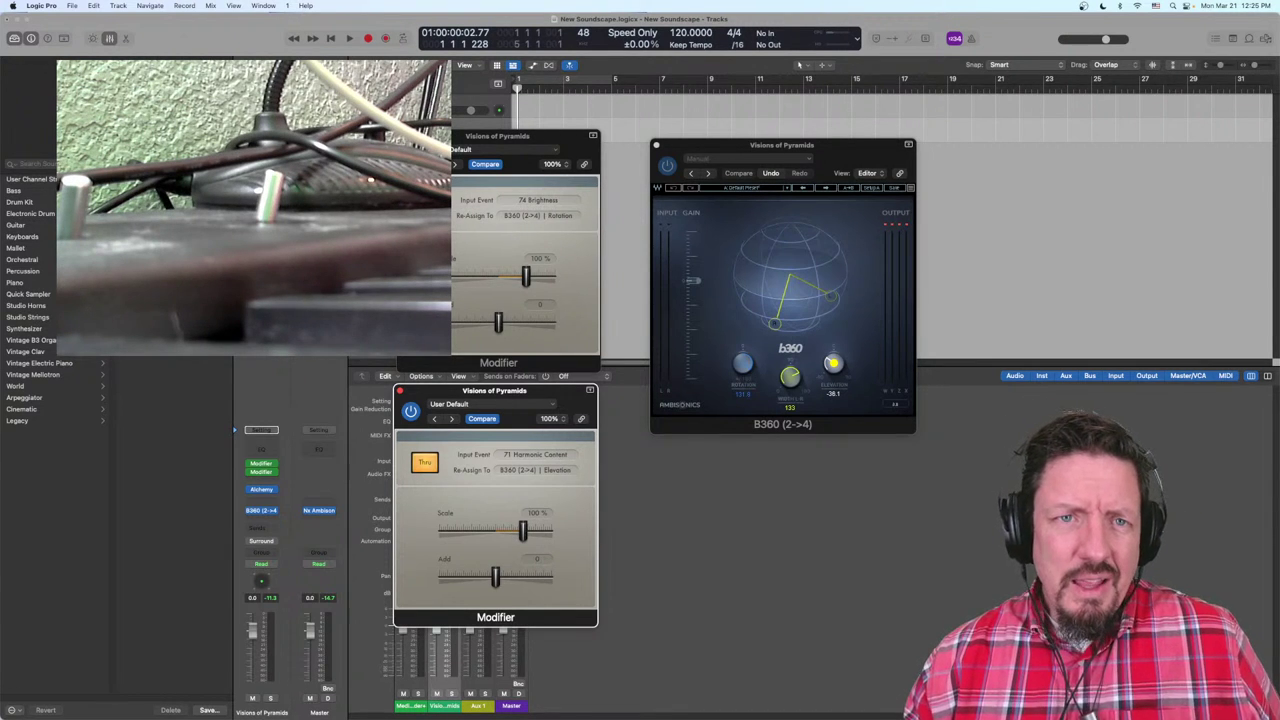
Step: Close both Modifier windows and the B360 window of the Visions of Pyramids track
{"action": "left_click", "coordinate": [402, 135]}
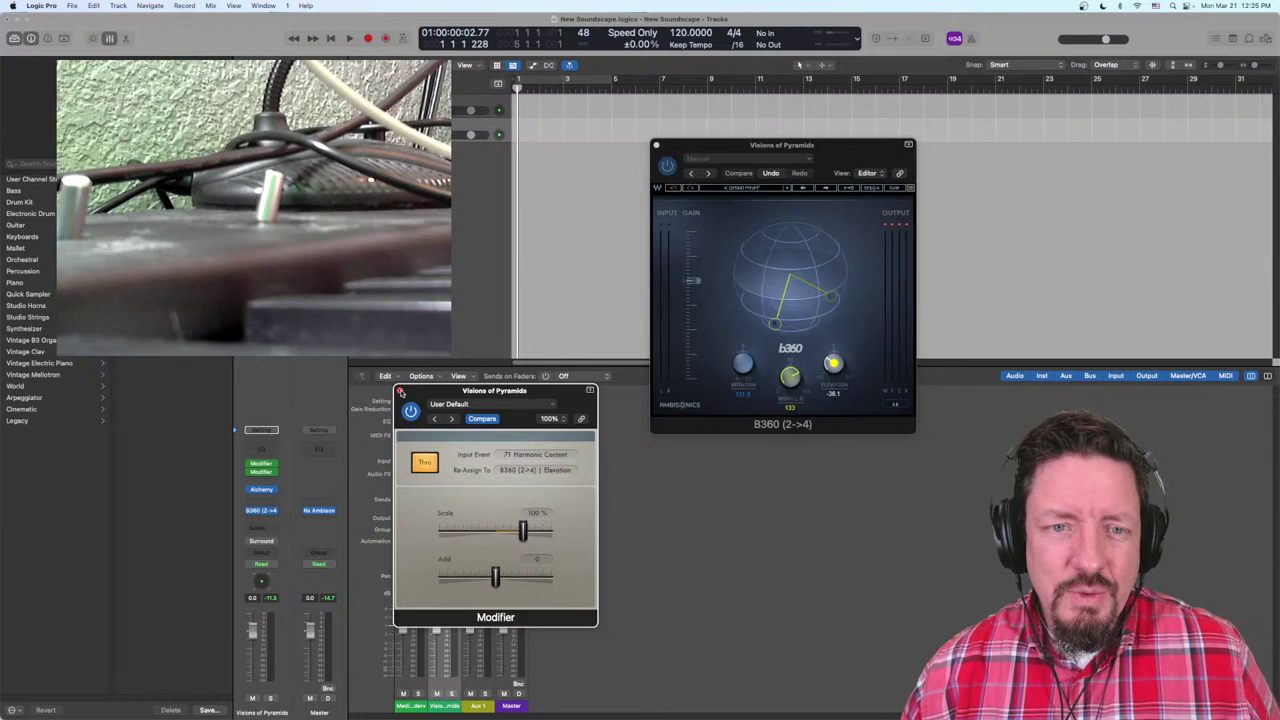
{"action": "left_click", "coordinate": [401, 391]}
{"action": "left_click", "coordinate": [656, 146]}
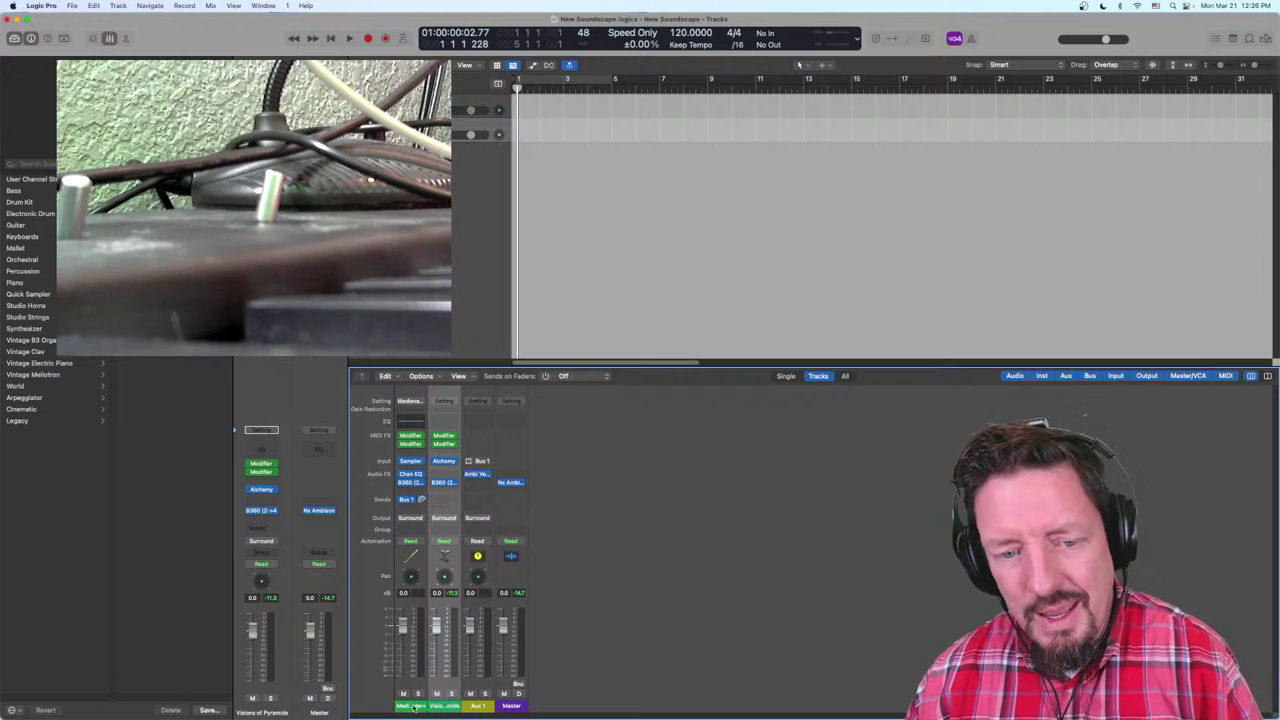
Step: Select the Medieval Recorder channel, follow its Bus 1 send to Aux 1, and show the Ambi Verb HD window clear of the channel strips
{"action": "left_click", "coordinate": [418, 650]}
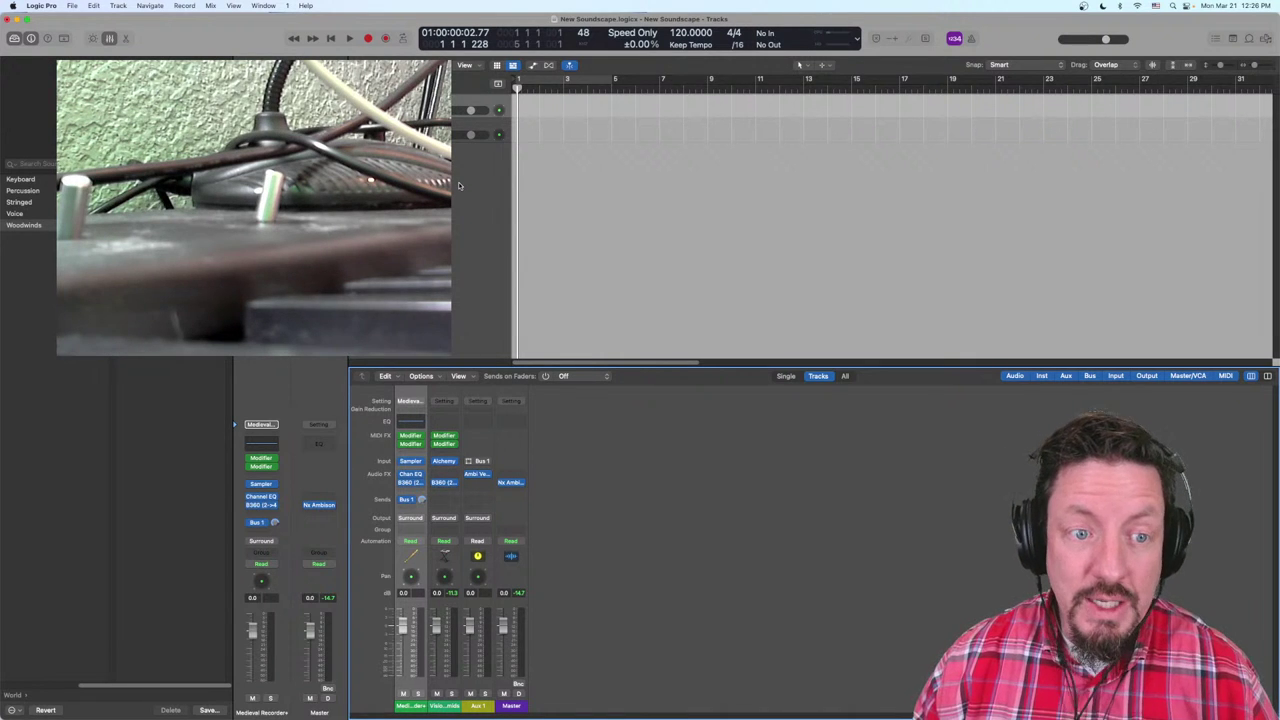
{"action": "left_click", "coordinate": [262, 521]}
{"action": "left_click", "coordinate": [265, 513]}
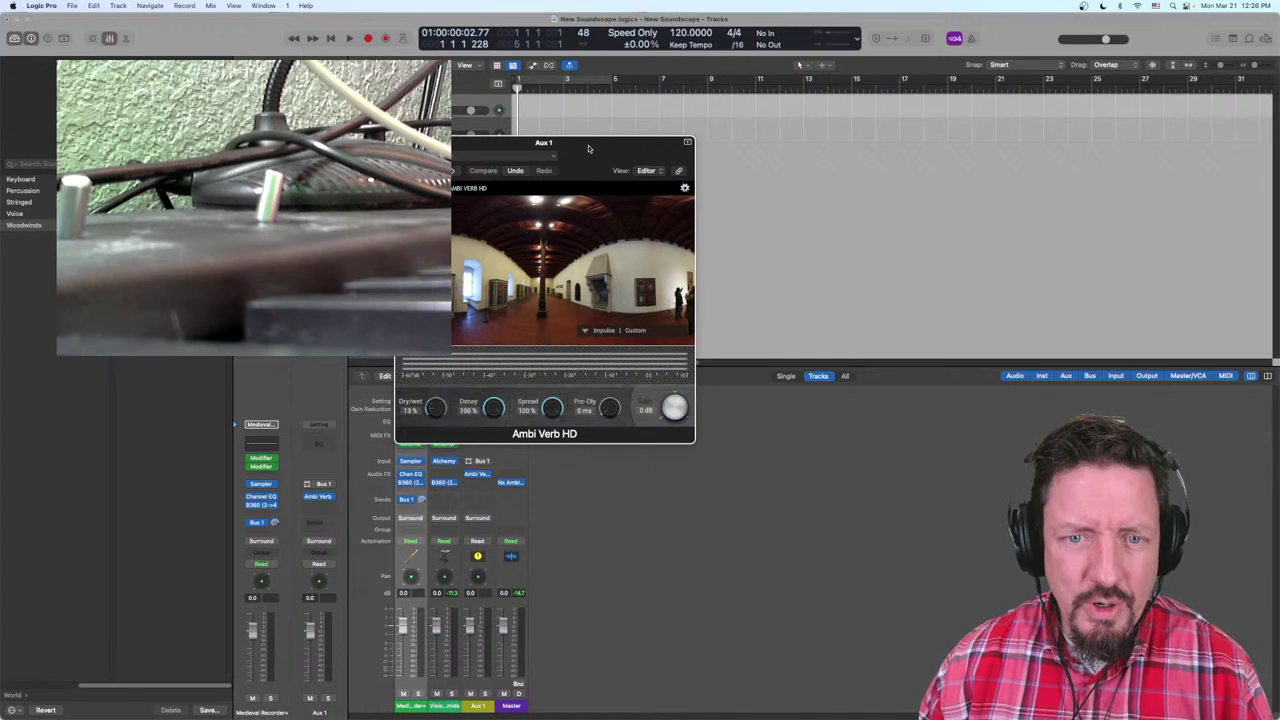
{"action": "left_click_drag", "start_coordinate": [597, 146], "coordinate": [776, 164]}
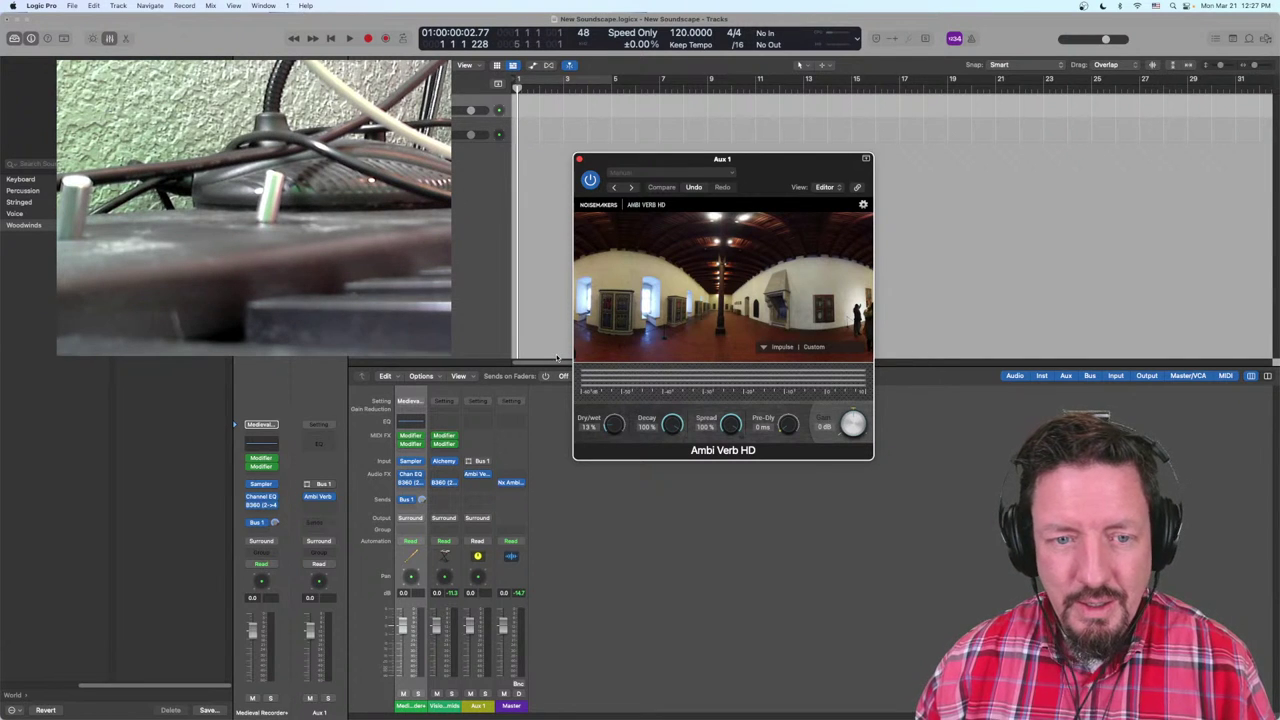
Step: Compare the Medieval Recorder sound with its Bus 1 reverb send bypassed and re-enabled
{"action": "left_click", "coordinate": [403, 502]}
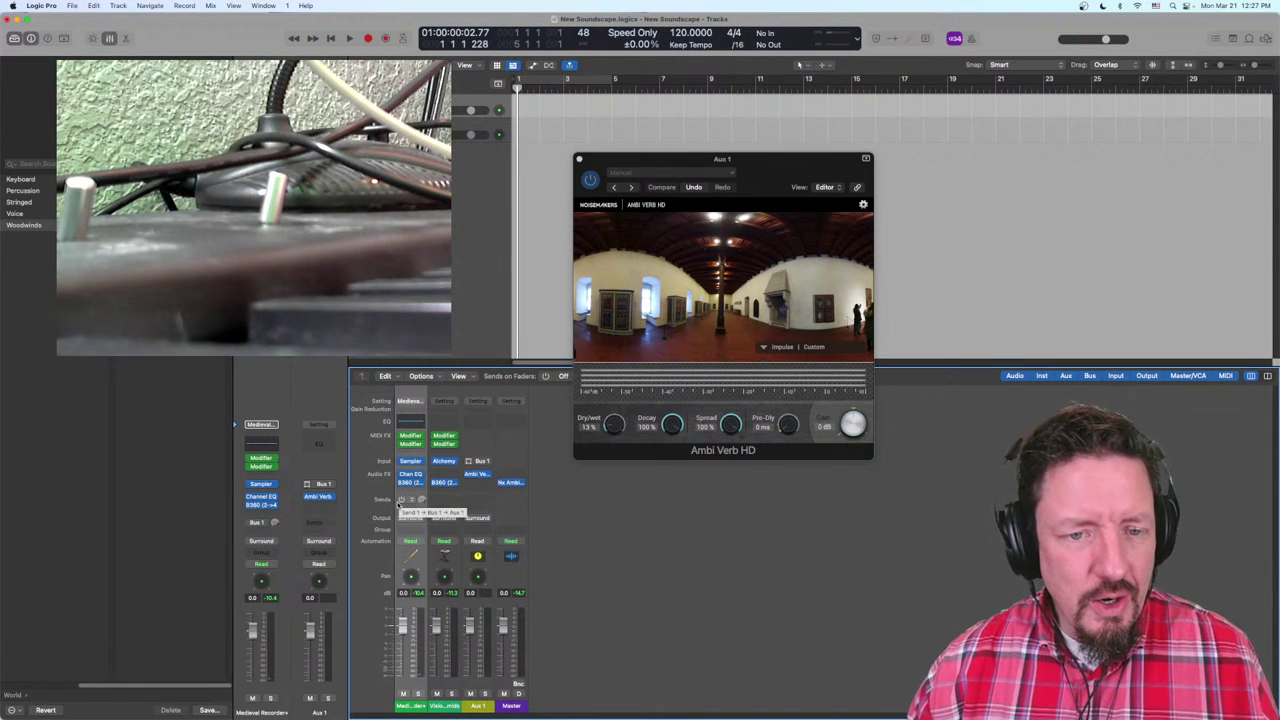
{"action": "left_click", "coordinate": [400, 503]}
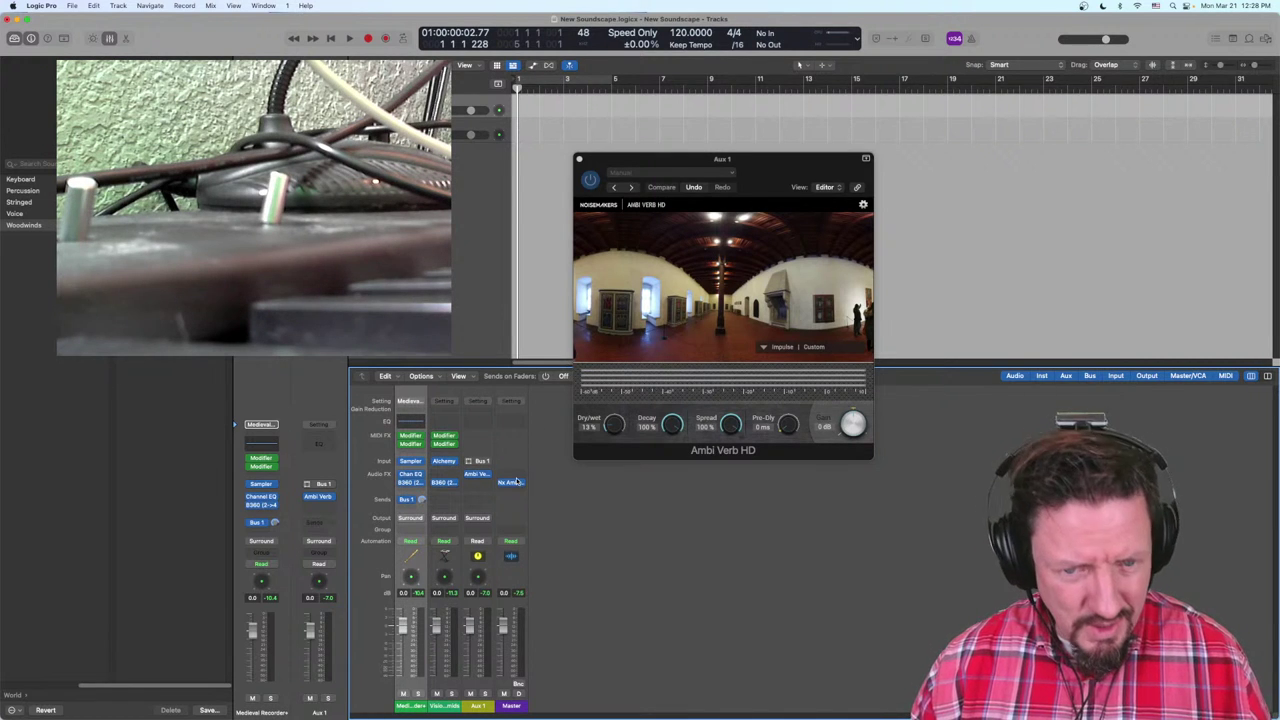
Step: Open Nx Ambisonics on the Master channel and place it side by side with the Ambi Verb HD window
{"action": "left_click", "coordinate": [512, 482]}
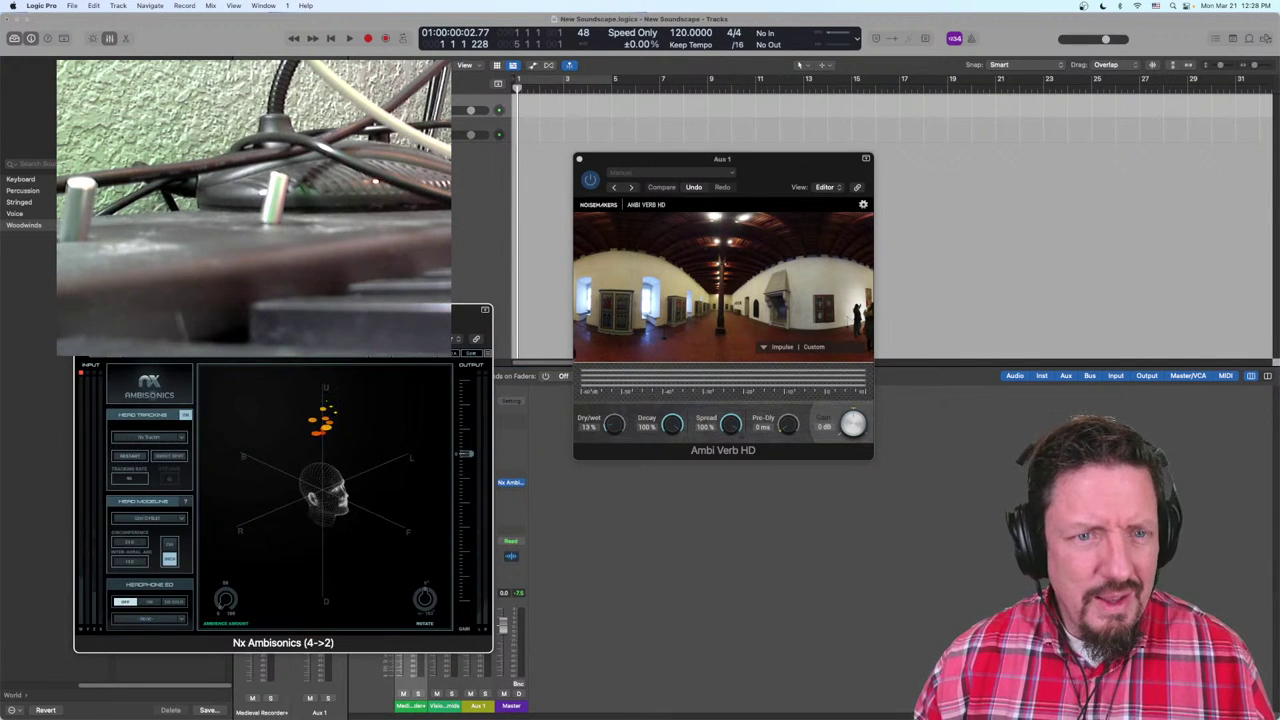
{"action": "left_click_drag", "start_coordinate": [355, 326], "coordinate": [1011, 168]}
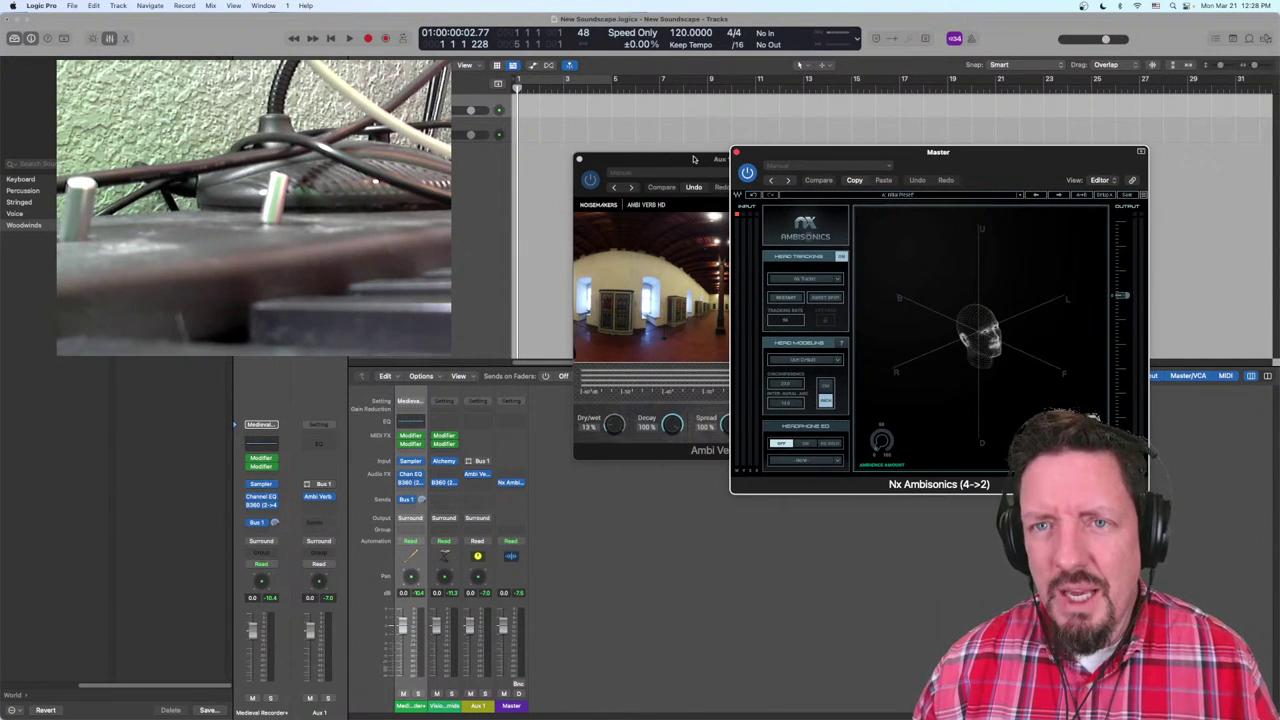
{"action": "left_click_drag", "start_coordinate": [693, 159], "coordinate": [511, 171]}
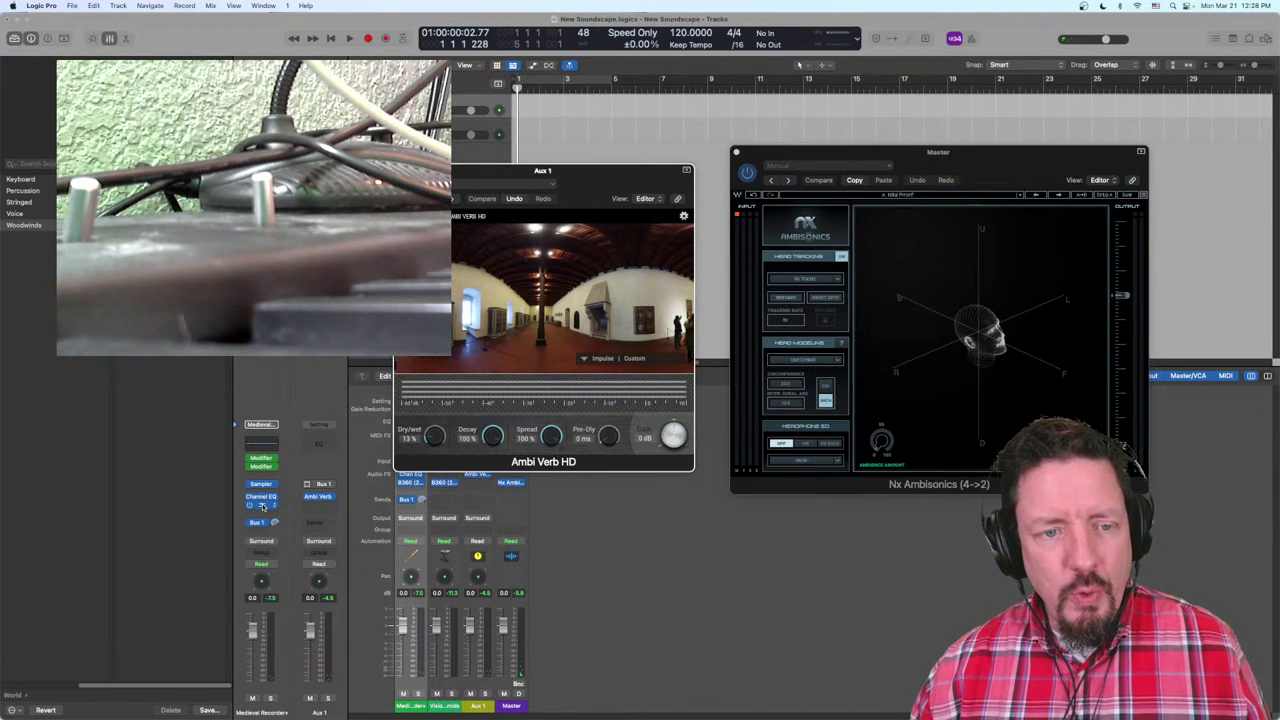
Step: Open the Medieval Recorder's B360 plug-in and arrange it below the Ambi Verb HD and Nx Ambisonics windows
{"action": "left_click", "coordinate": [262, 505]}
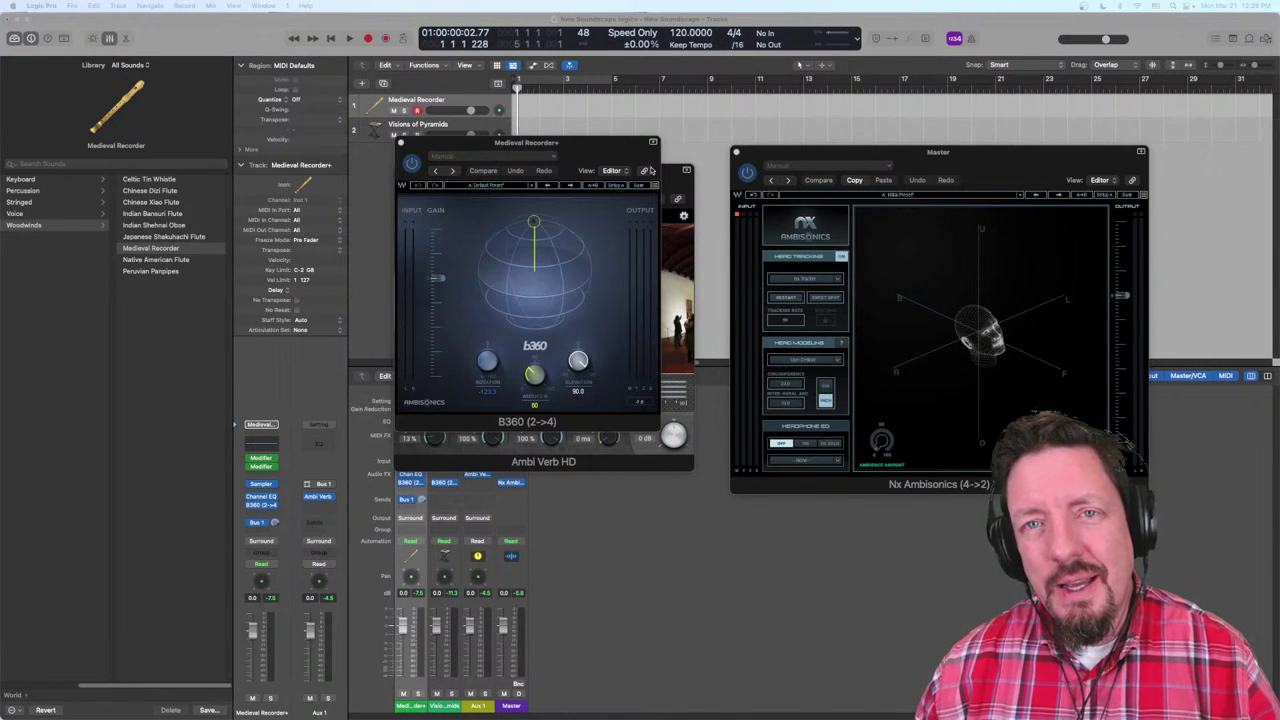
{"action": "left_click_drag", "start_coordinate": [593, 144], "coordinate": [601, 177]}
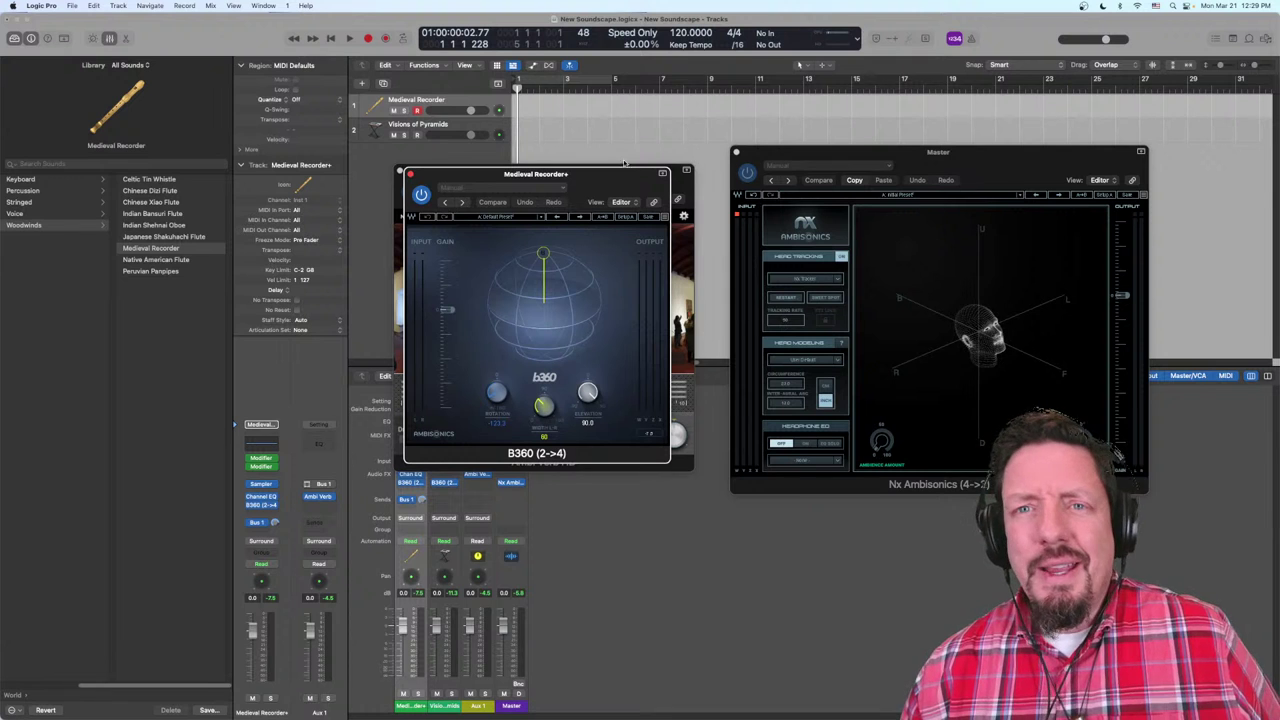
{"action": "left_click_drag", "start_coordinate": [638, 181], "coordinate": [768, 408]}
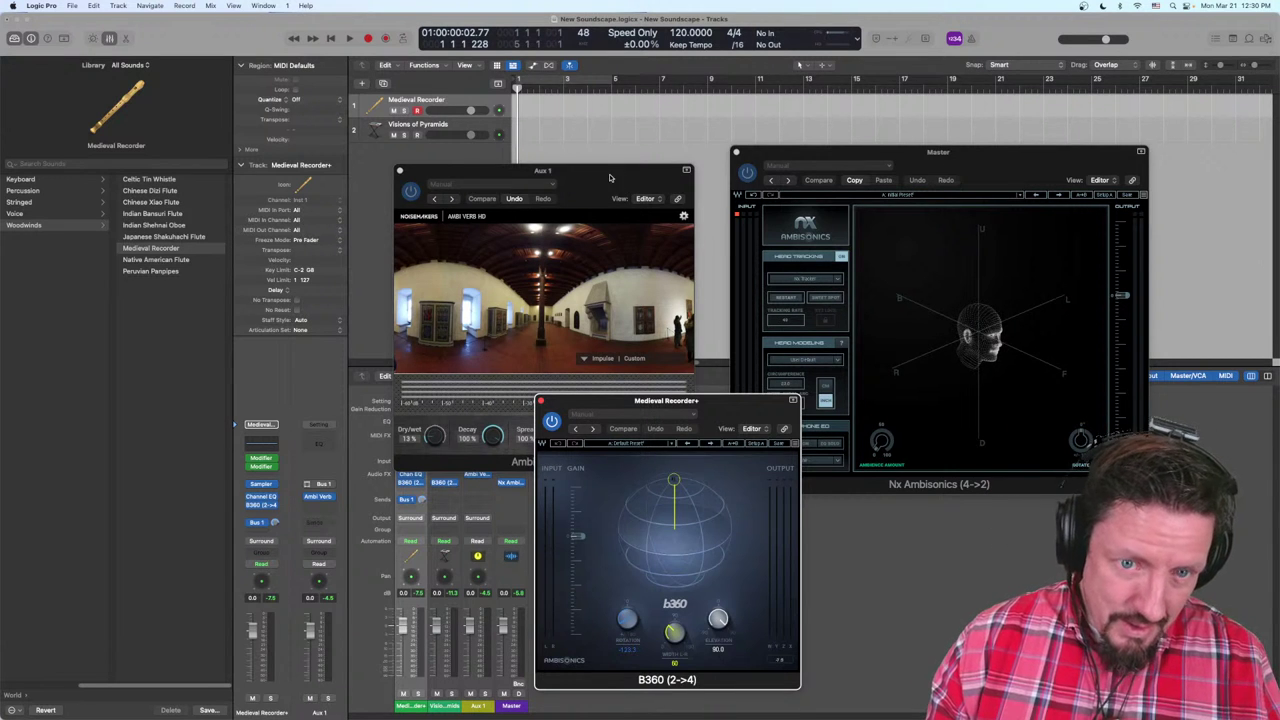
{"action": "mouse_move", "coordinate": [609, 178]}
{"action": "left_mouse_down"}
{"action": "mouse_move", "coordinate": [603, 154]}
{"action": "mouse_move", "coordinate": [629, 173]}
{"action": "left_mouse_up"}
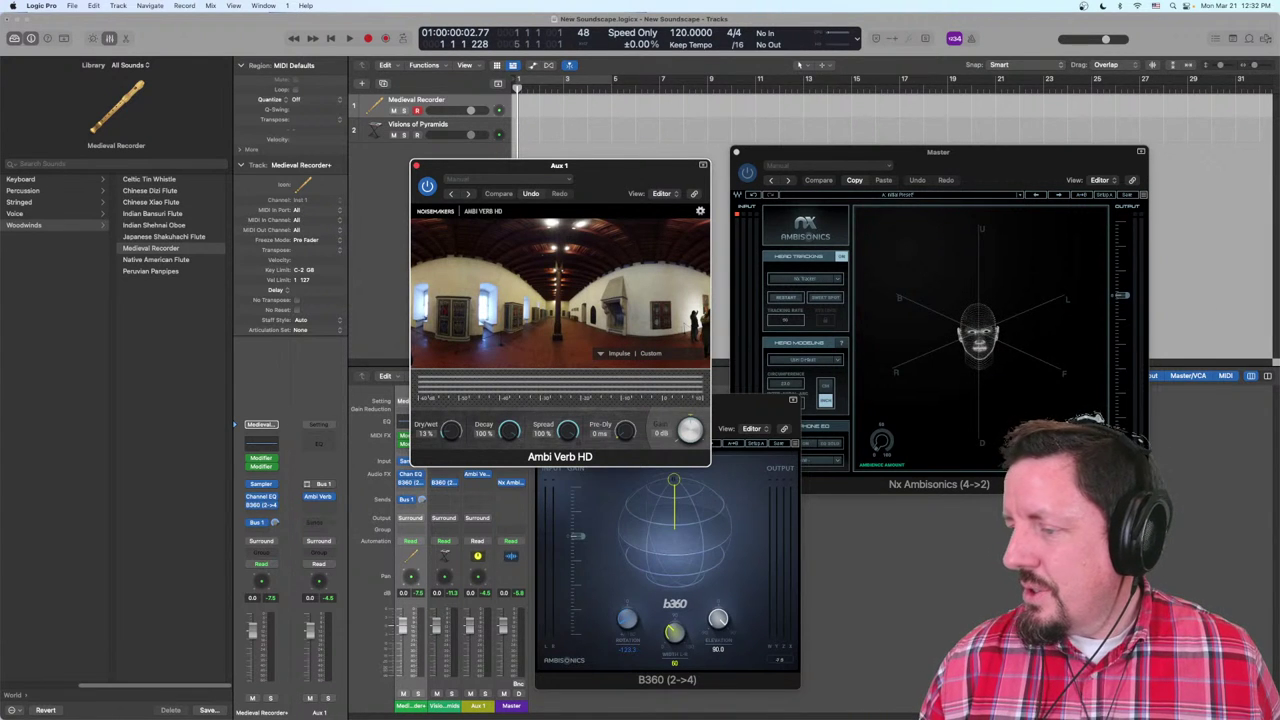
Step: Switch to Finder and preview Karlstejn Castle.jpg in the ambisonic impulse response folder
{"action": "key", "text": "super+Tab"}
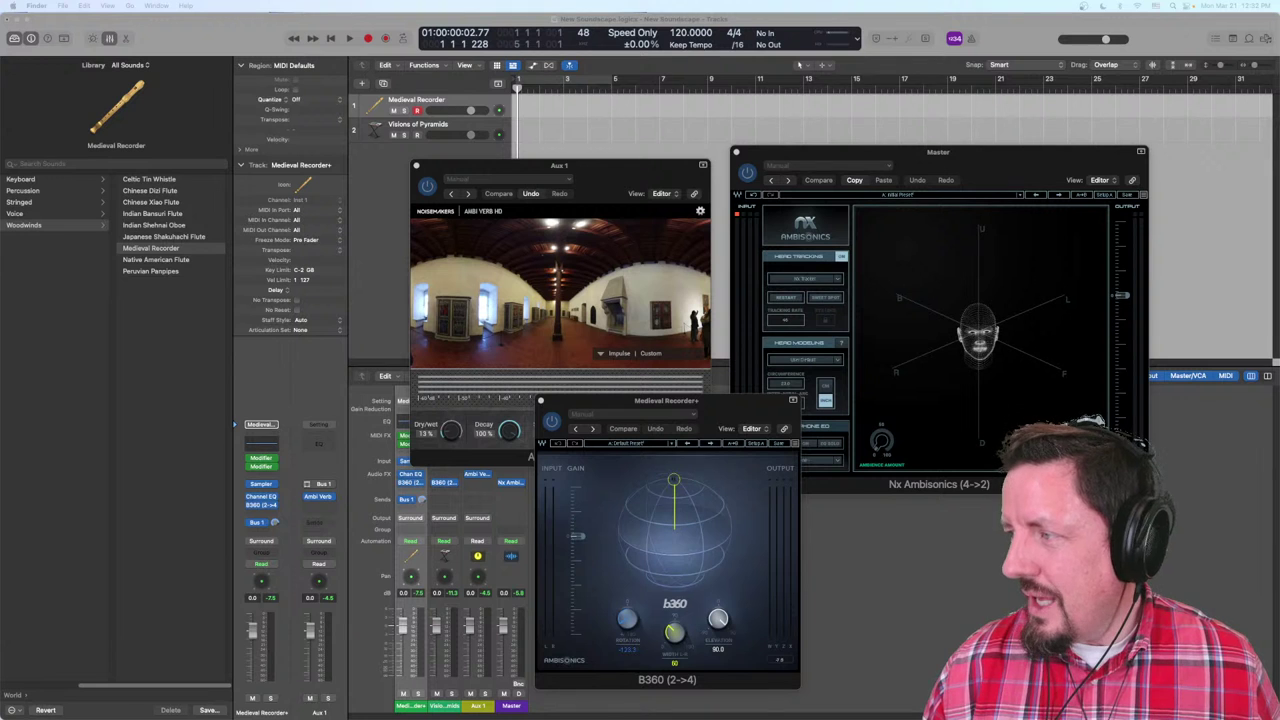
{"action": "left_click", "coordinate": [1252, 430]}
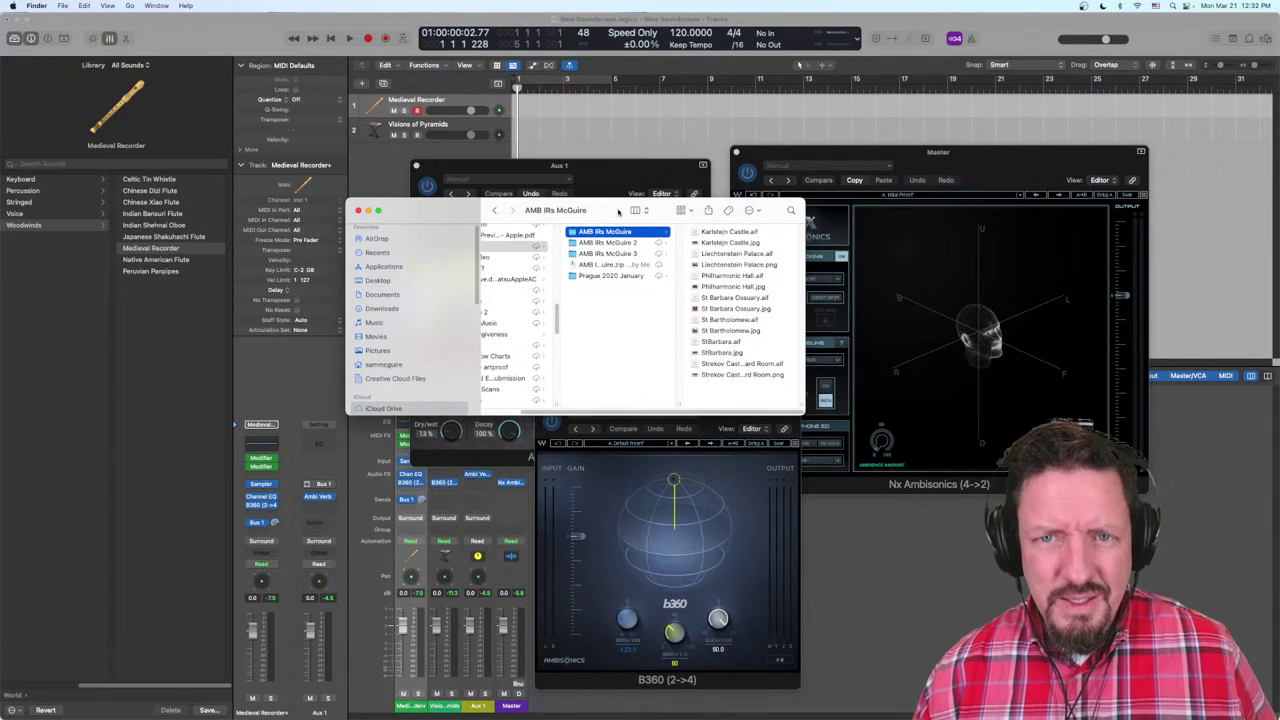
{"action": "left_click_drag", "start_coordinate": [620, 213], "coordinate": [581, 211]}
{"action": "left_click", "coordinate": [697, 243]}
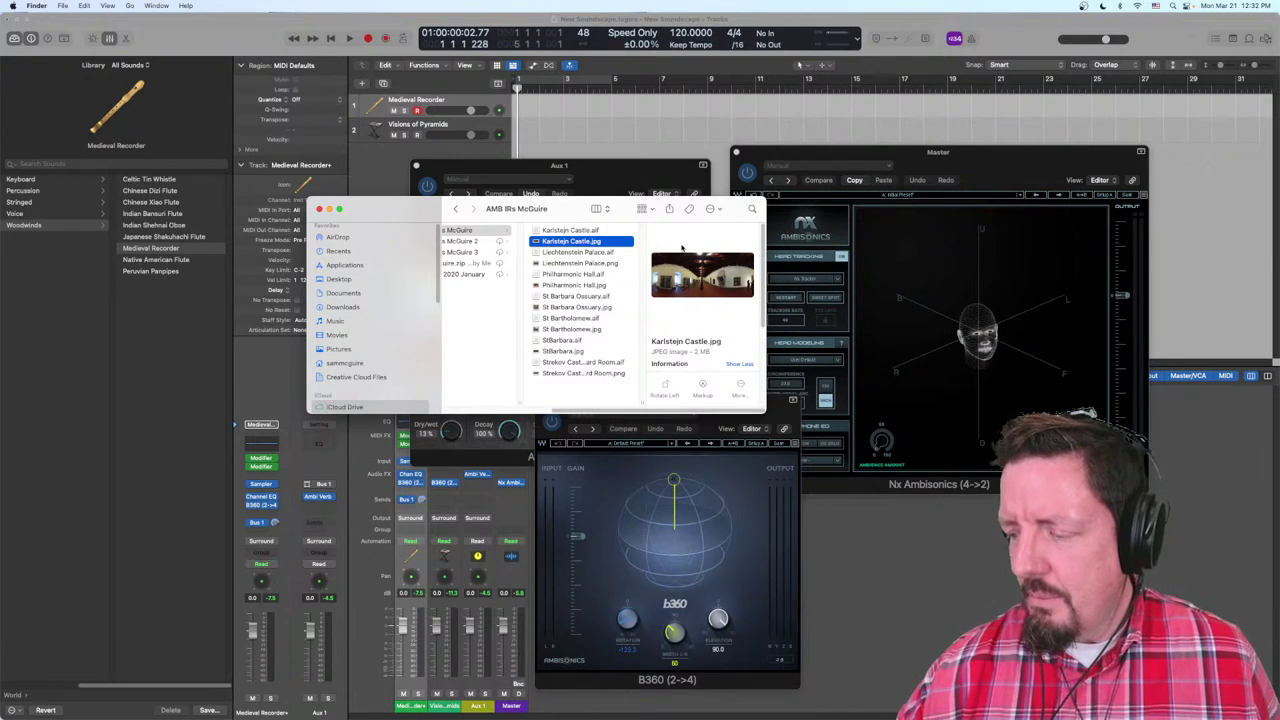
{"action": "key", "text": "space"}
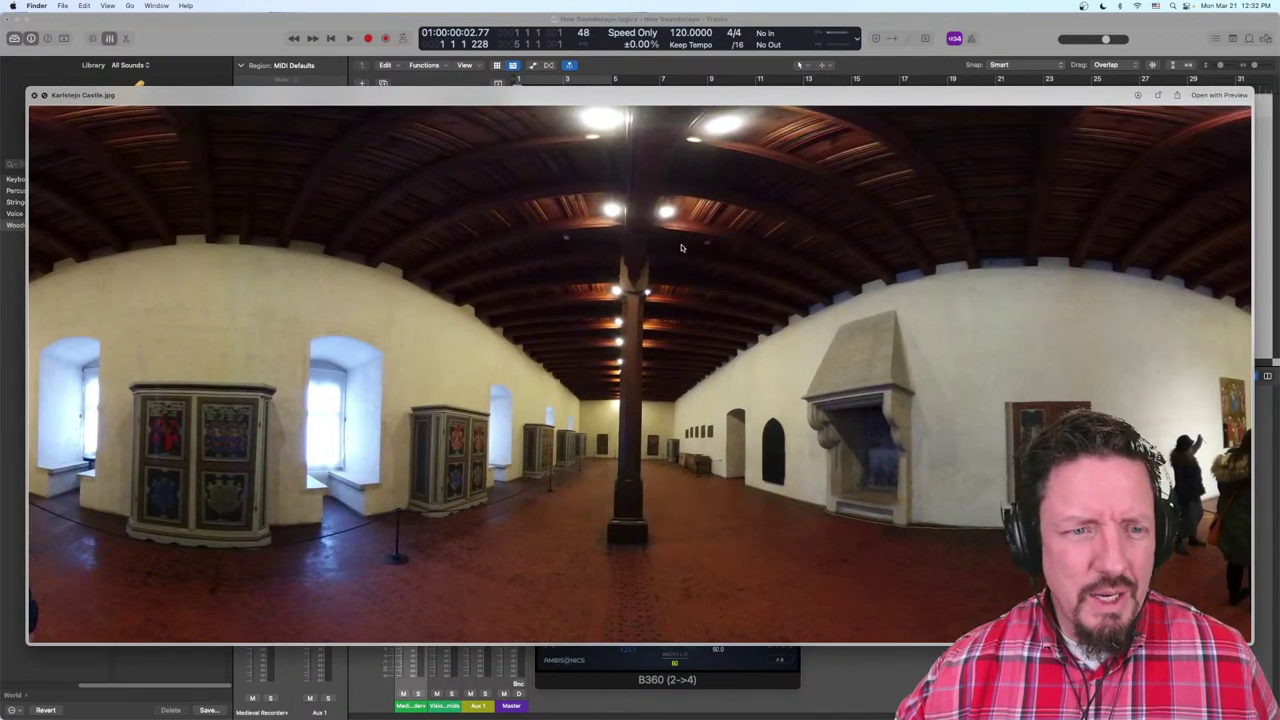
{"action": "key", "text": "space"}
Step: Preview the Liechtenstein Palace.png and Philharmonic Hall.jpg images from the impulse response folder
{"action": "key", "text": "Down"}
{"action": "key", "text": "Down"}
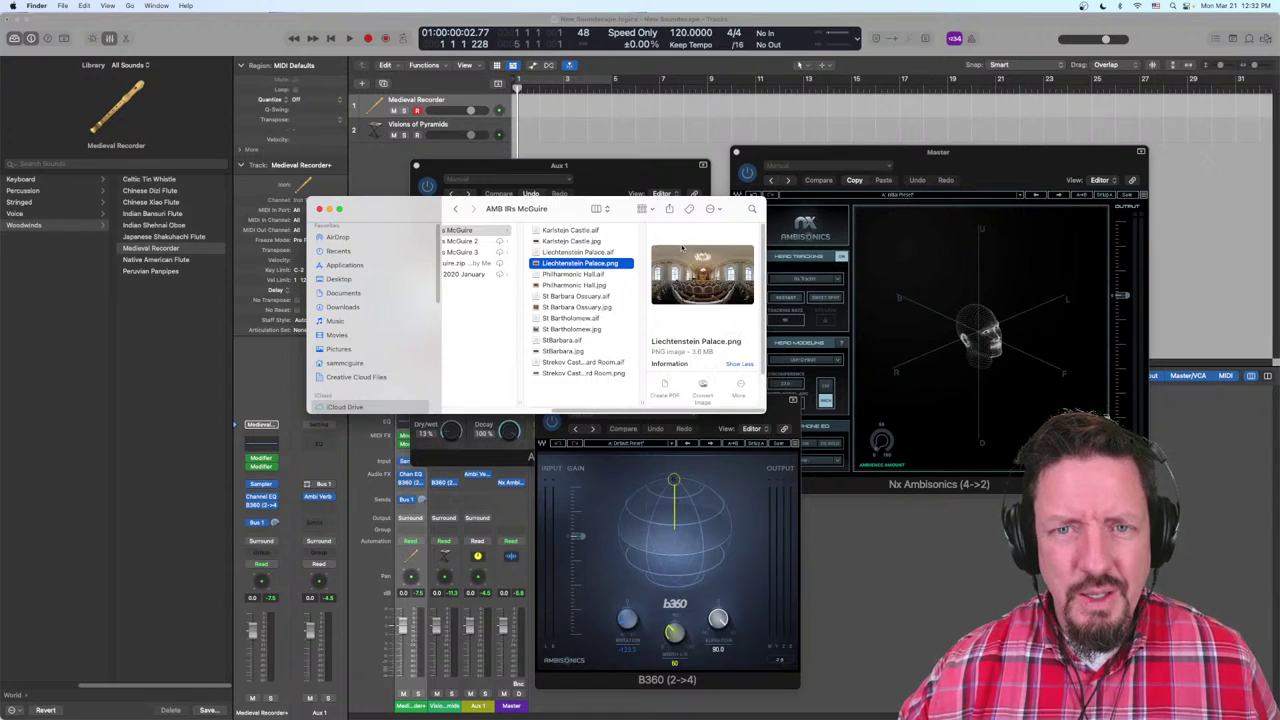
{"action": "key", "text": "space"}
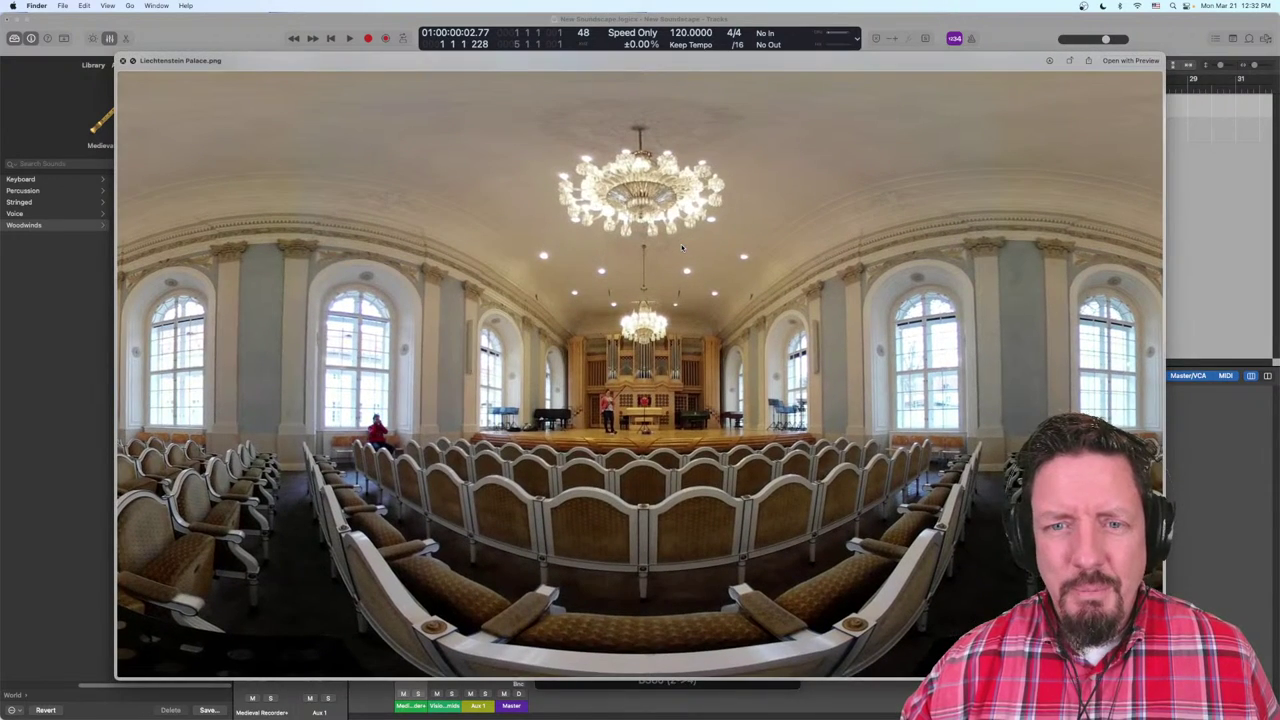
{"action": "key", "text": "space"}
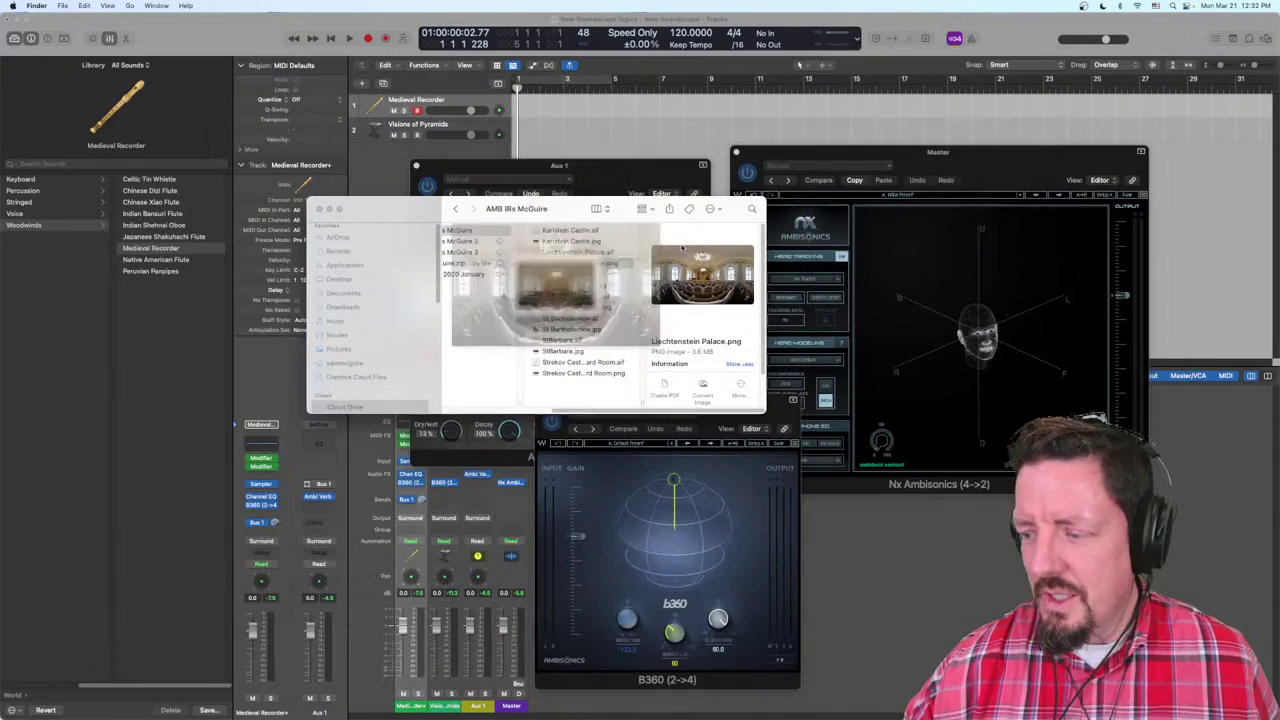
{"action": "key", "text": "Down"}
{"action": "key", "text": "Down"}
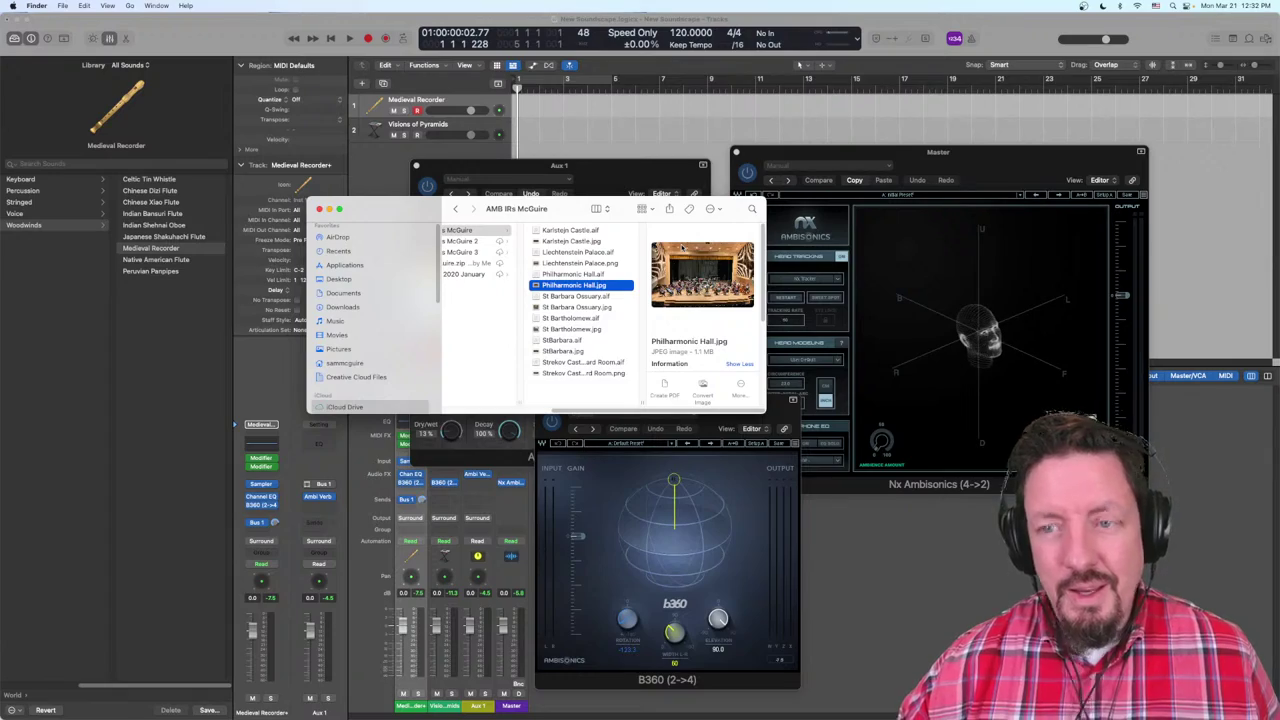
{"action": "key", "text": "space"}
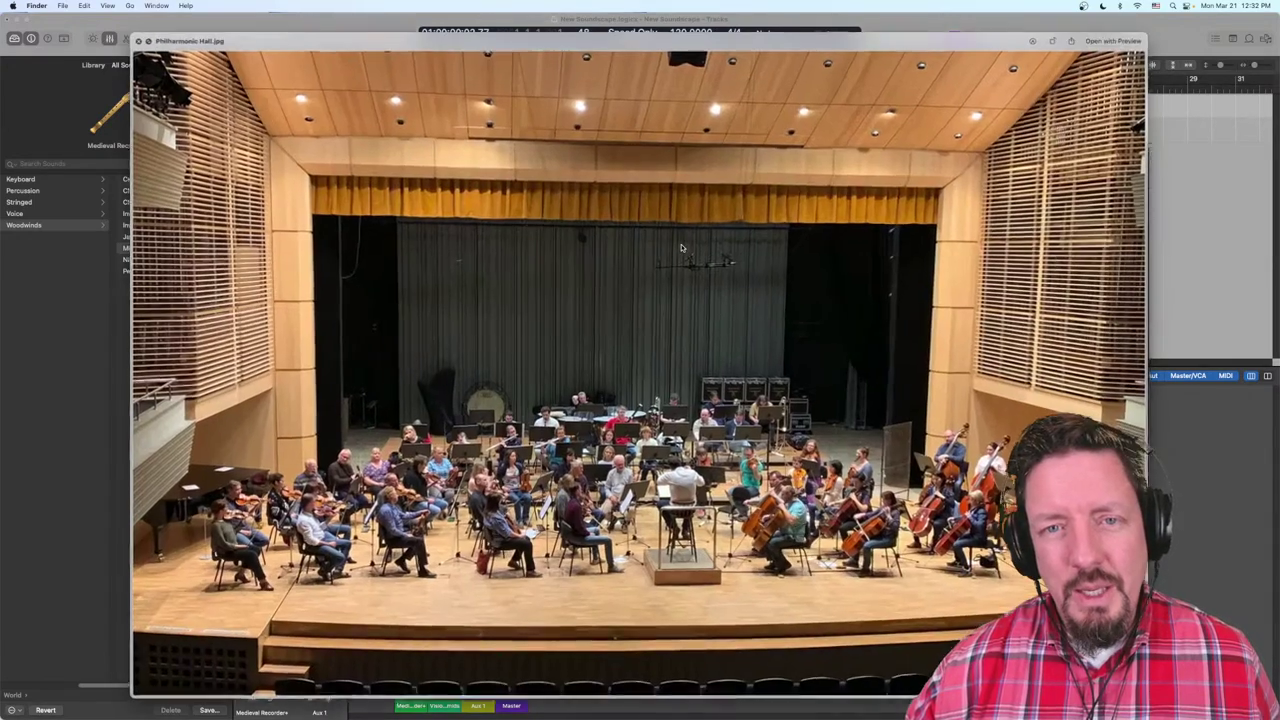
{"action": "key", "text": "space"}
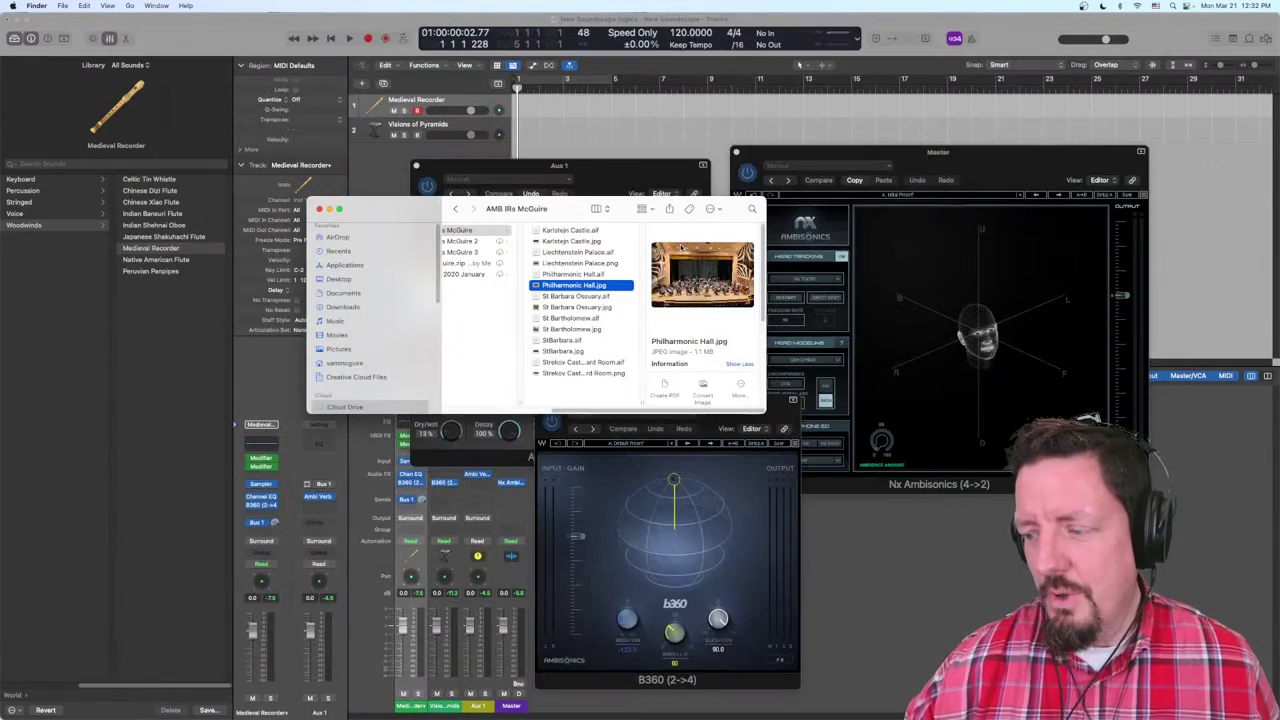
Step: Preview the St Barbara Ossuary.jpg and St Bartholomew.jpg images from the impulse response folder
{"action": "key", "text": "Down"}
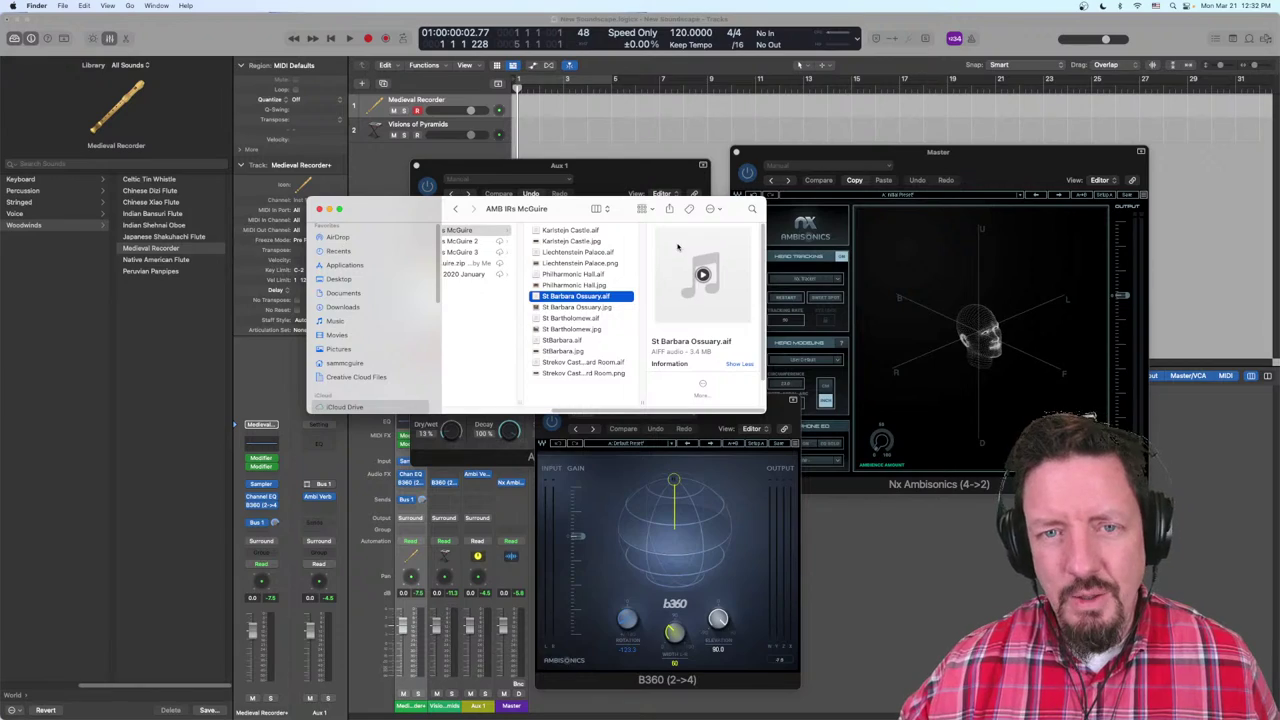
{"action": "key", "text": "Down"}
{"action": "key", "text": "space"}
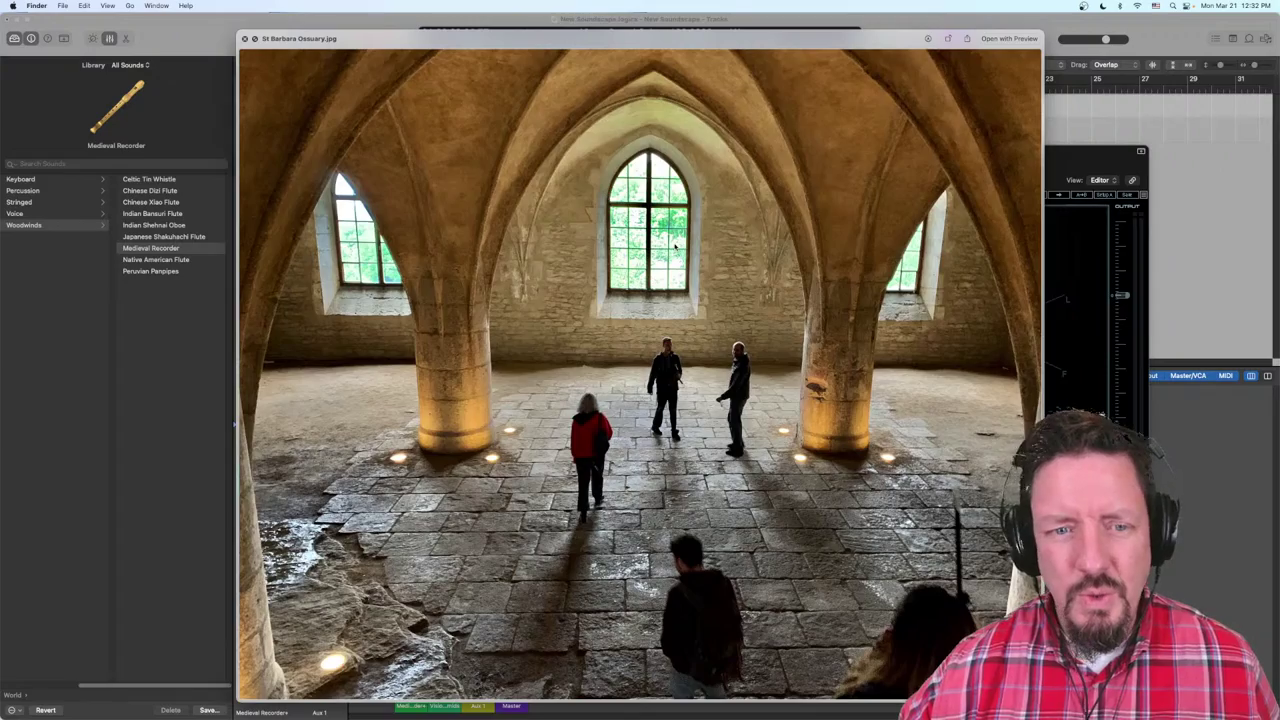
{"action": "key", "text": "space"}
{"action": "key", "text": "Down"}
{"action": "key", "text": "Down"}
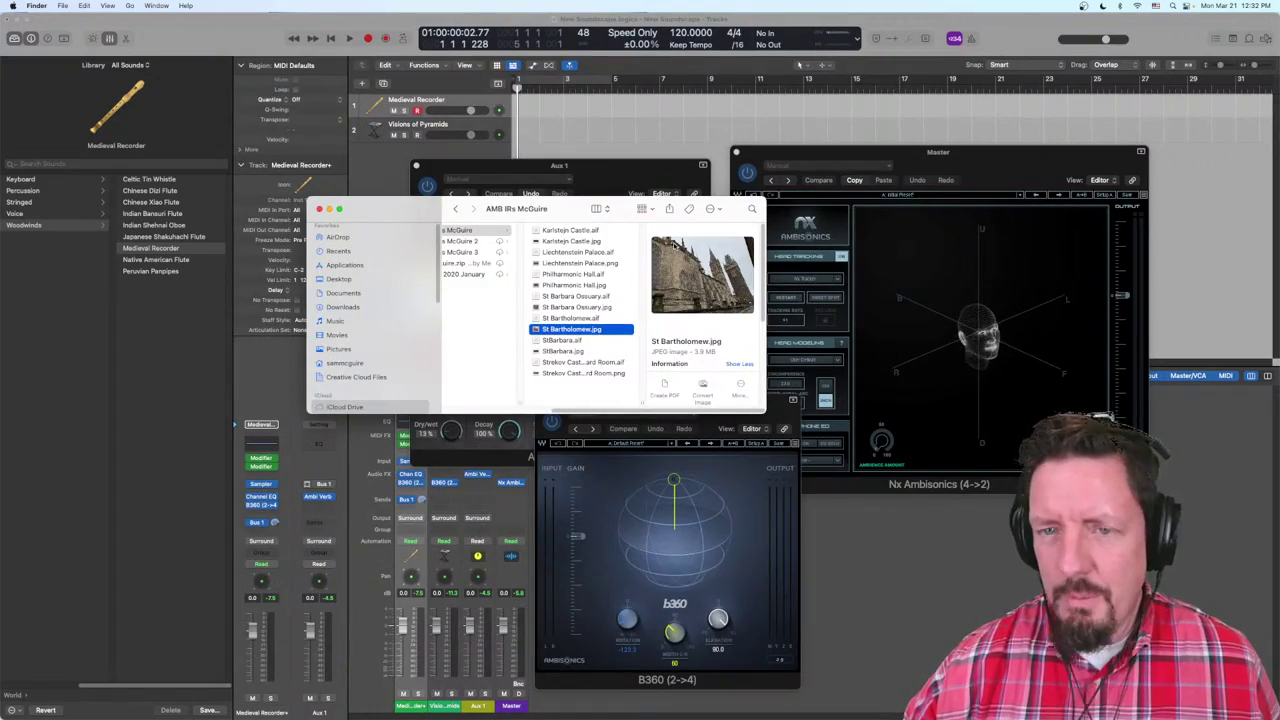
{"action": "key", "text": "space"}
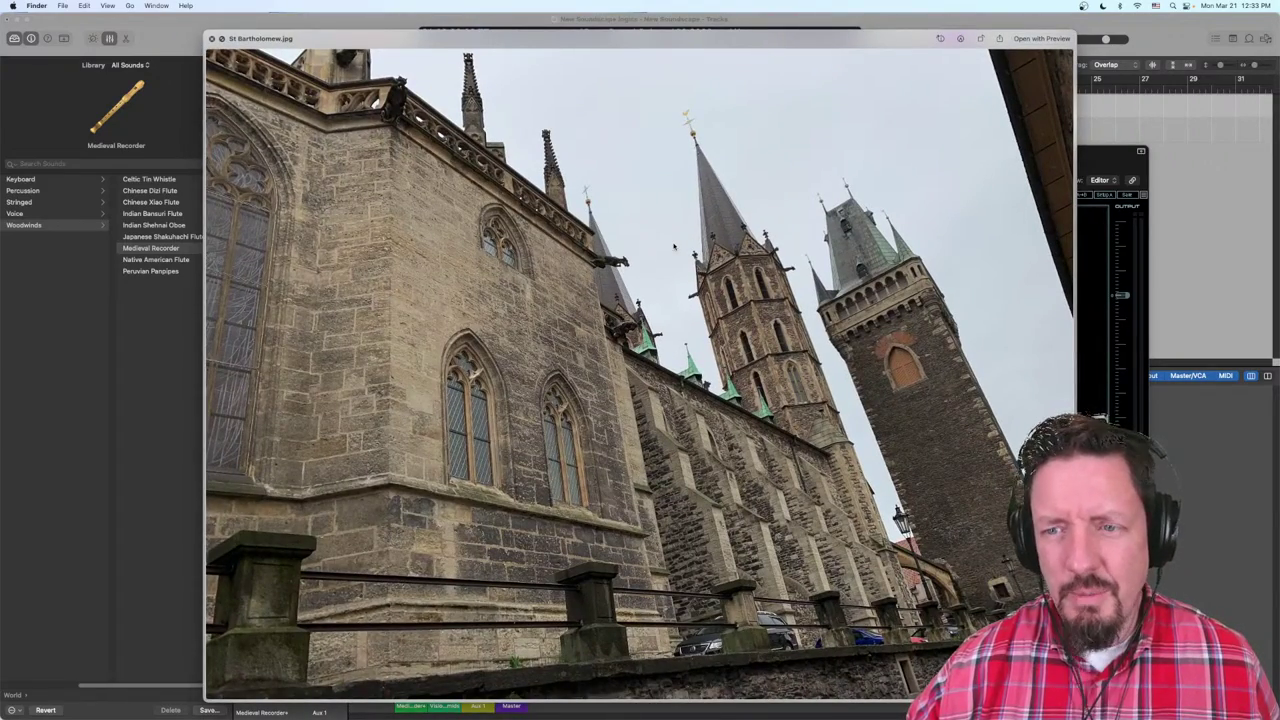
{"action": "key", "text": "space"}
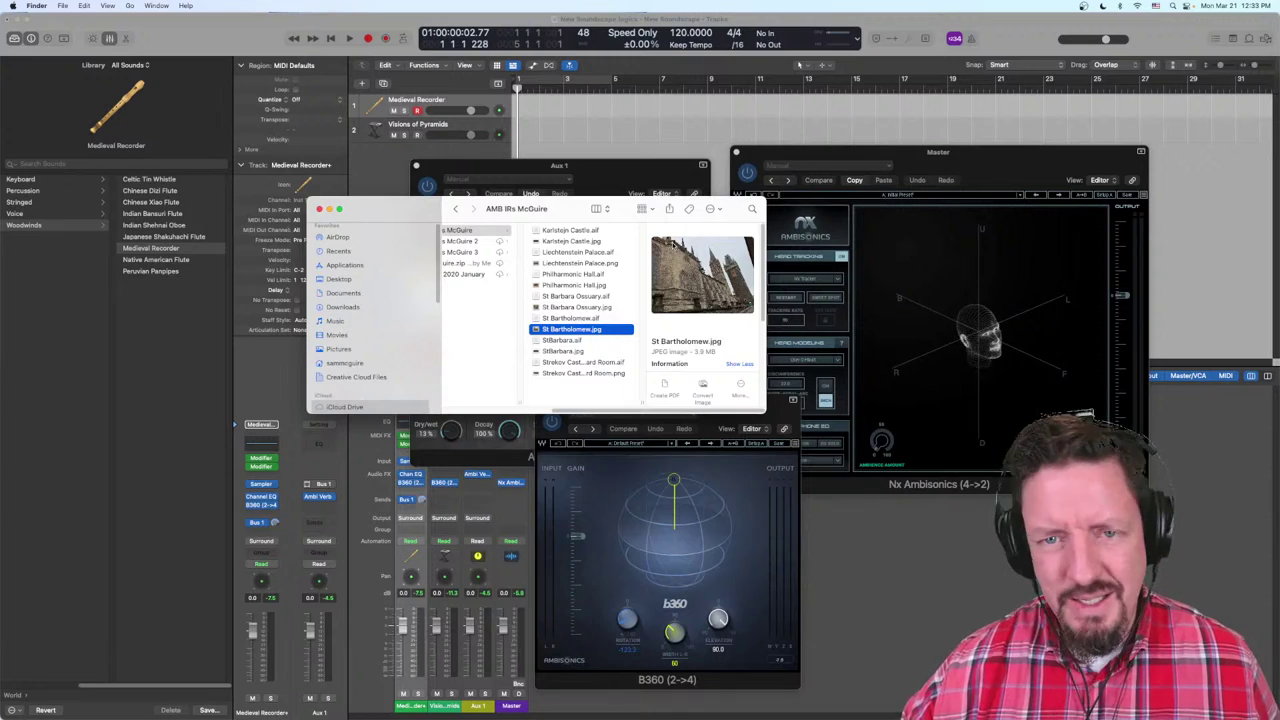
Step: Preview the StBarbara.jpg and Strekov Castle Guard Room.png images from the impulse response folder
{"action": "key", "text": "Down"}
{"action": "key", "text": "Down"}
{"action": "key", "text": "space"}
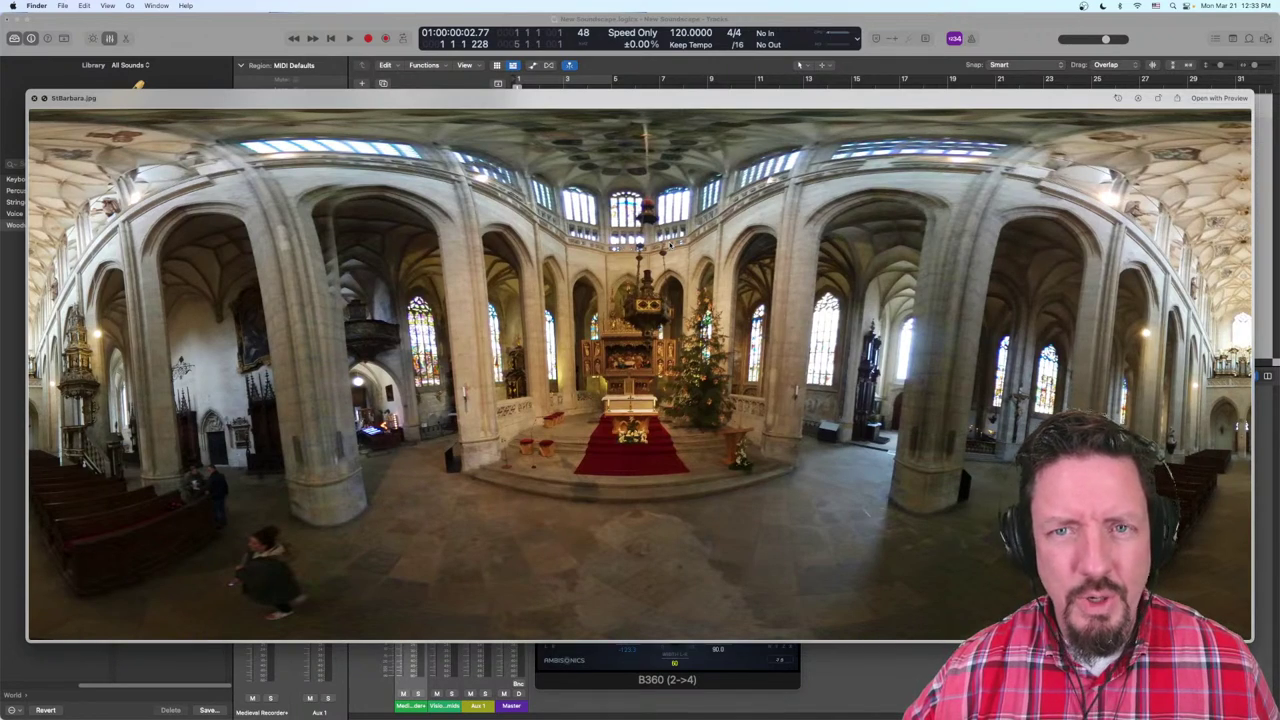
{"action": "key", "text": "space"}
{"action": "key", "text": "Down"}
{"action": "key", "text": "Down"}
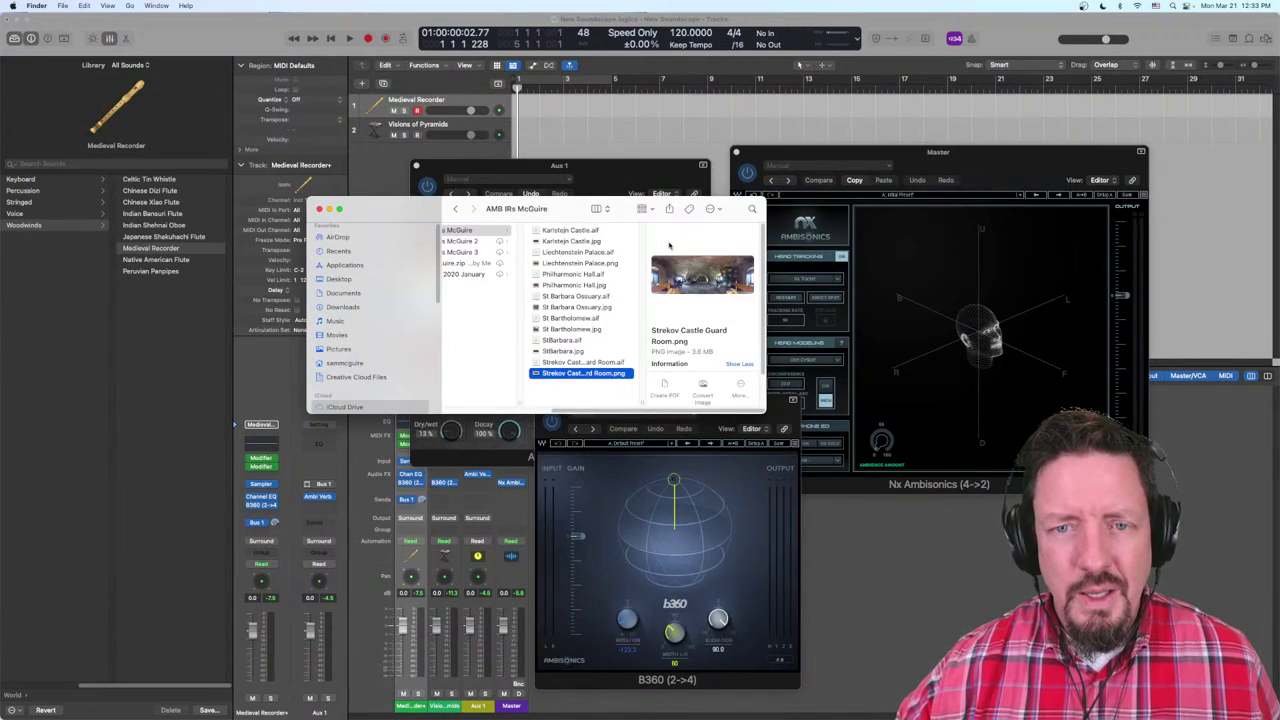
{"action": "key", "text": "space"}
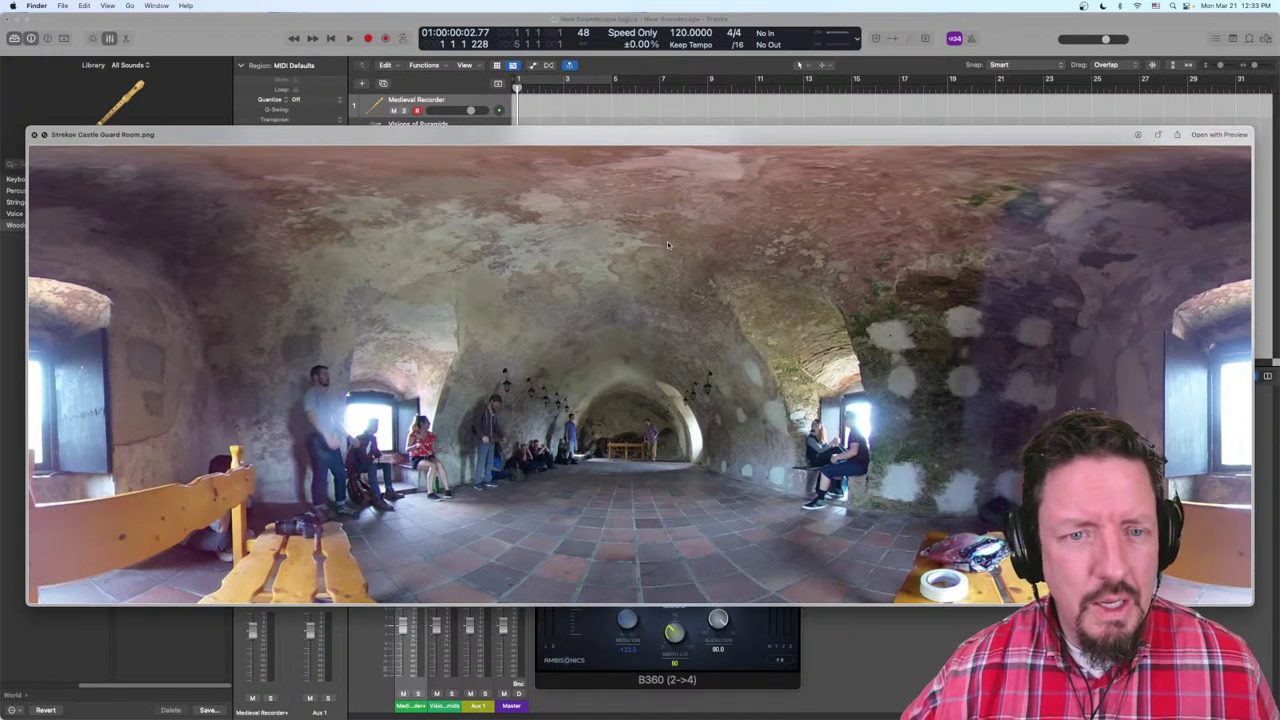
{"action": "key", "text": "space"}
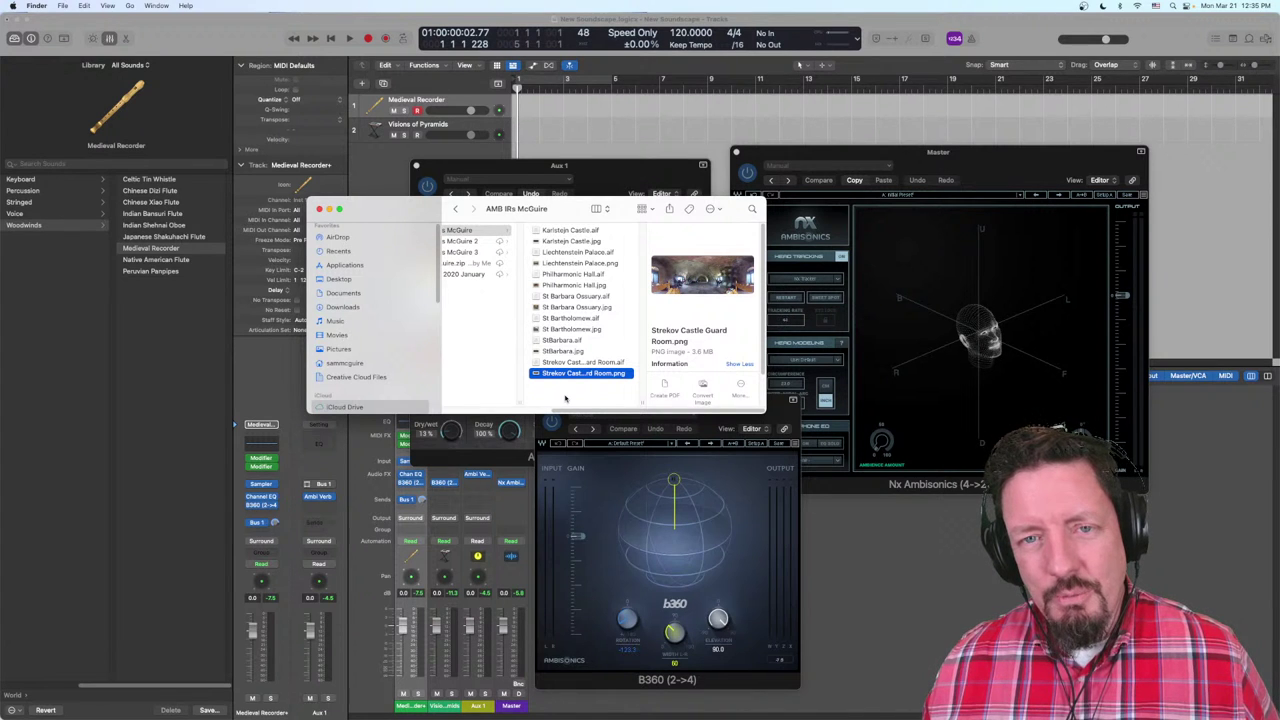
Step: Place the Finder and Ambi Verb HD windows side by side and expand Ambi Verb HD's impulse list with its custom drop area
{"action": "left_click_drag", "start_coordinate": [566, 207], "coordinate": [340, 186]}
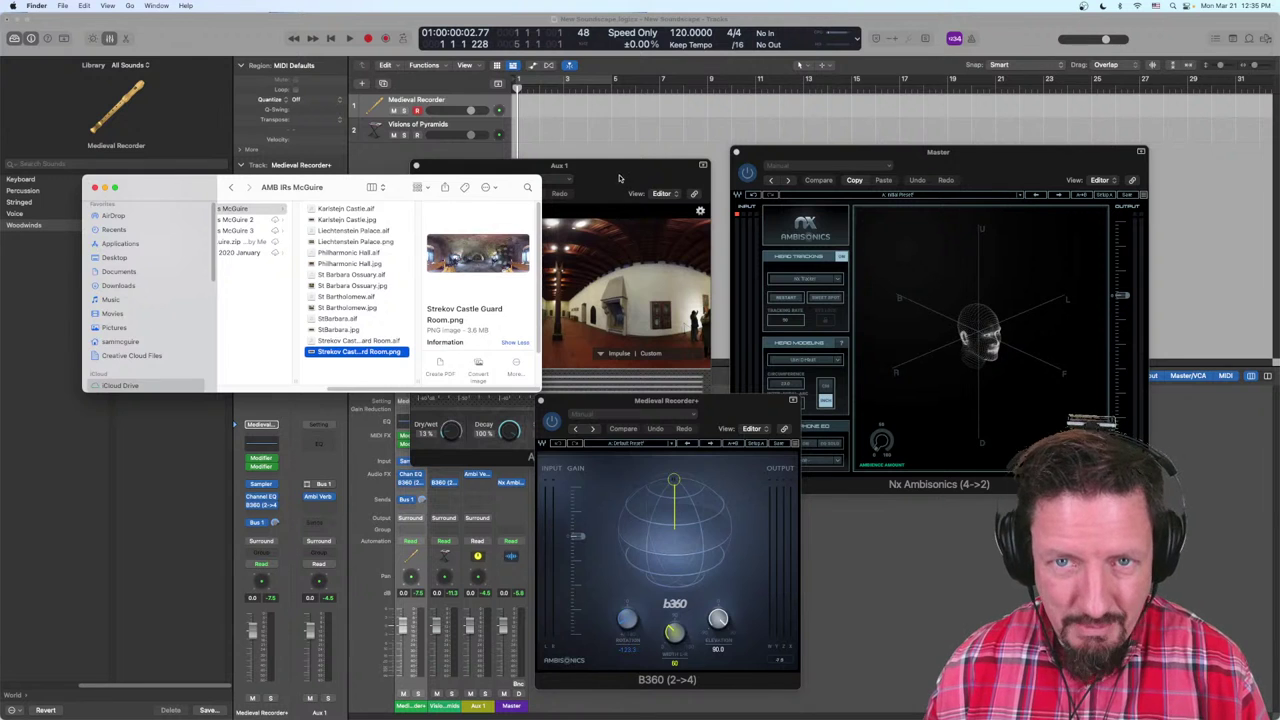
{"action": "left_click_drag", "start_coordinate": [618, 178], "coordinate": [687, 200]}
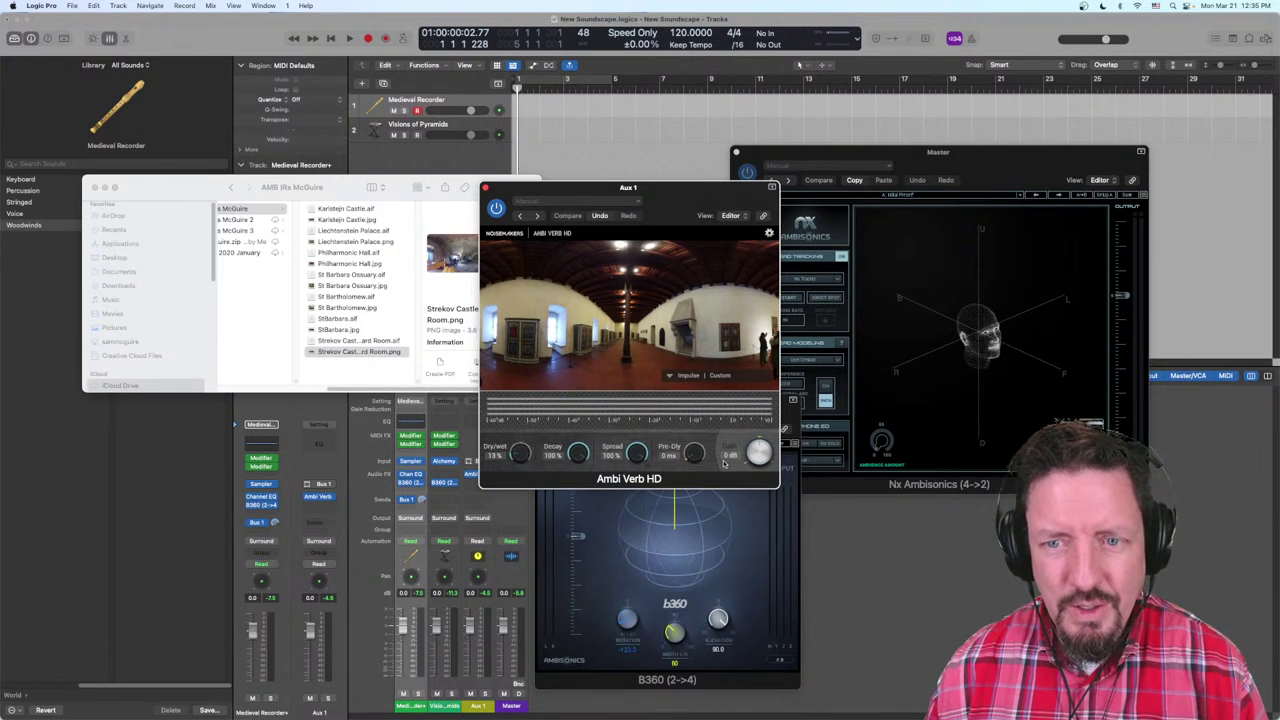
{"action": "left_click", "coordinate": [667, 378]}
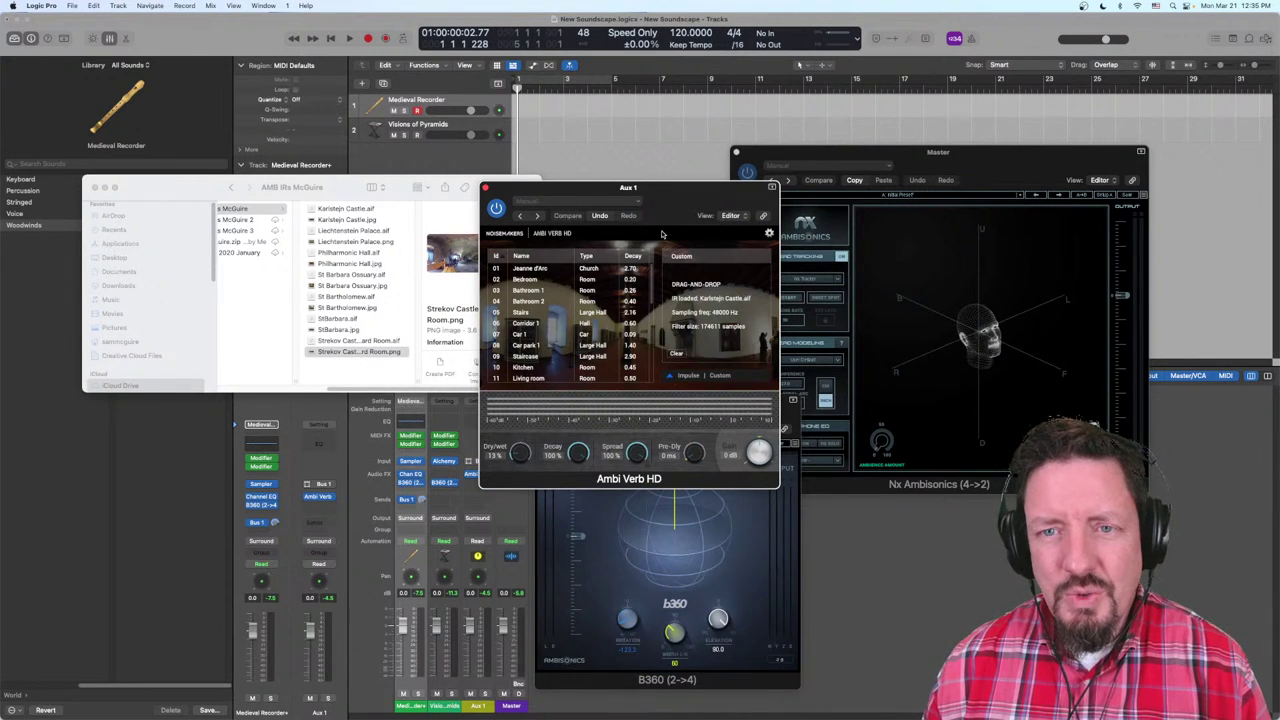
{"action": "left_click_drag", "start_coordinate": [674, 199], "coordinate": [726, 168]}
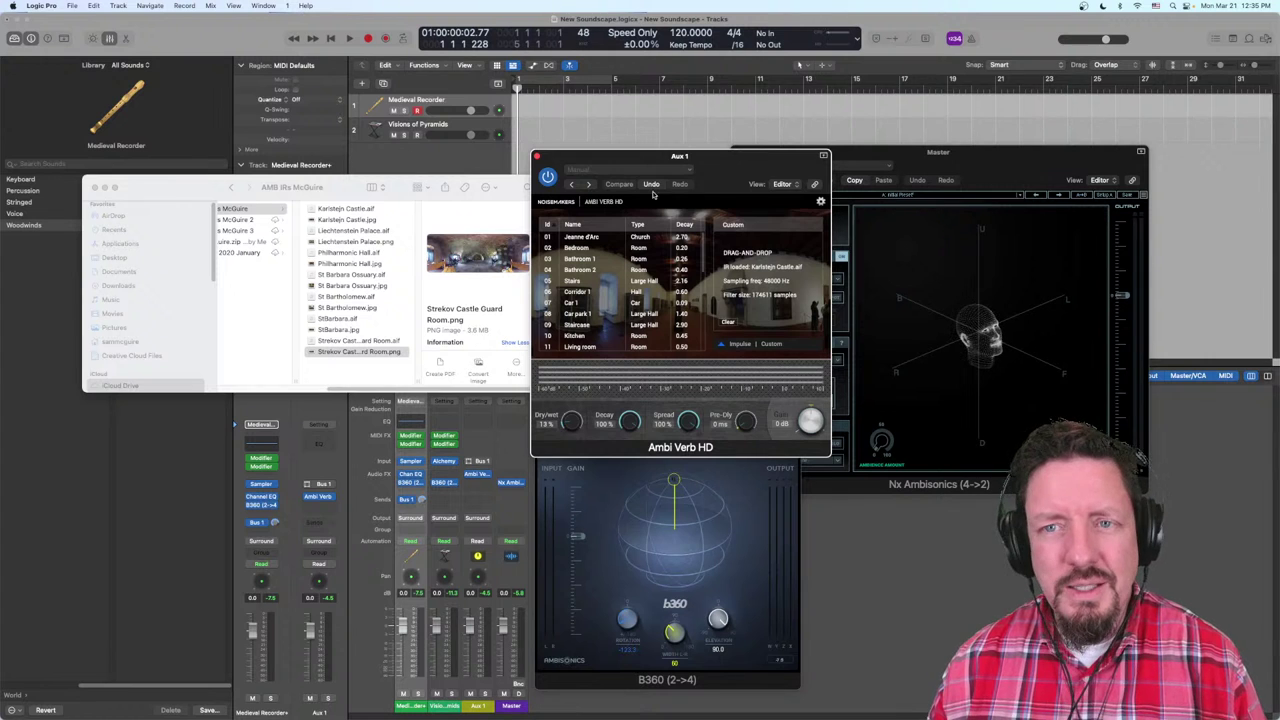
Step: Load St Barbara Ossuary.aif from Finder as Ambi Verb HD's custom impulse and collapse the impulse list
{"action": "left_click", "coordinate": [335, 282]}
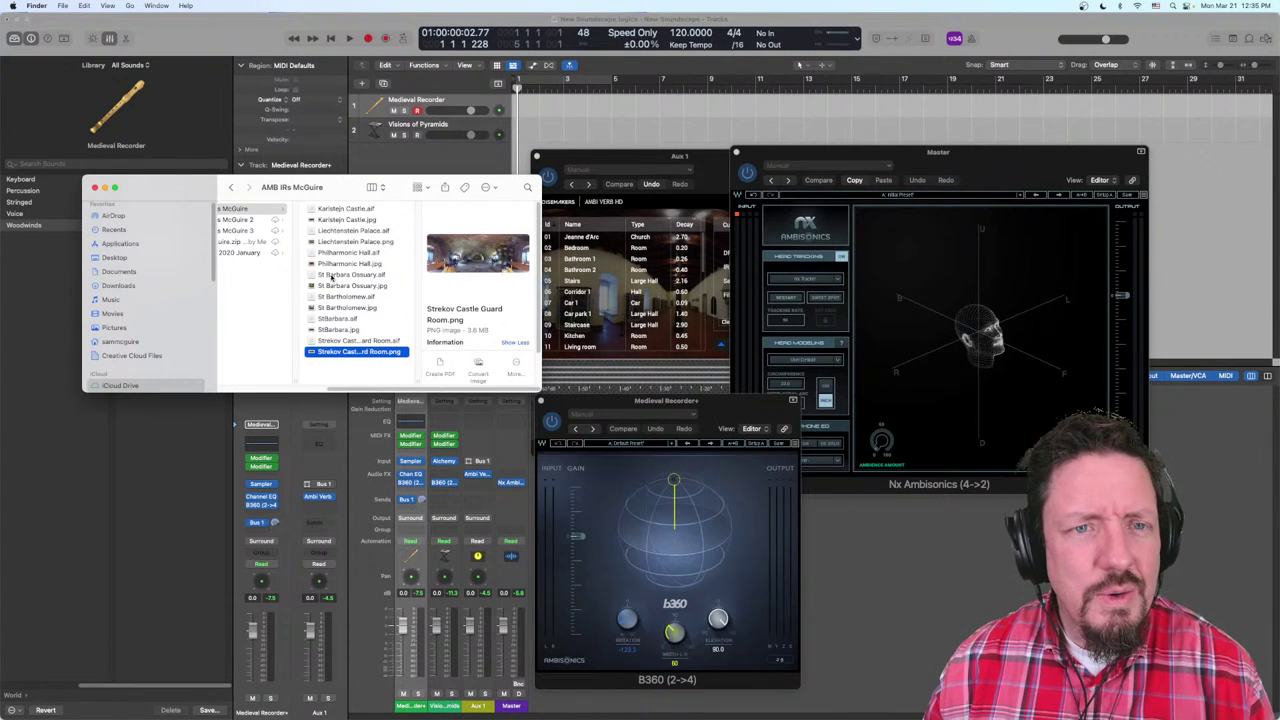
{"action": "left_click", "coordinate": [331, 275]}
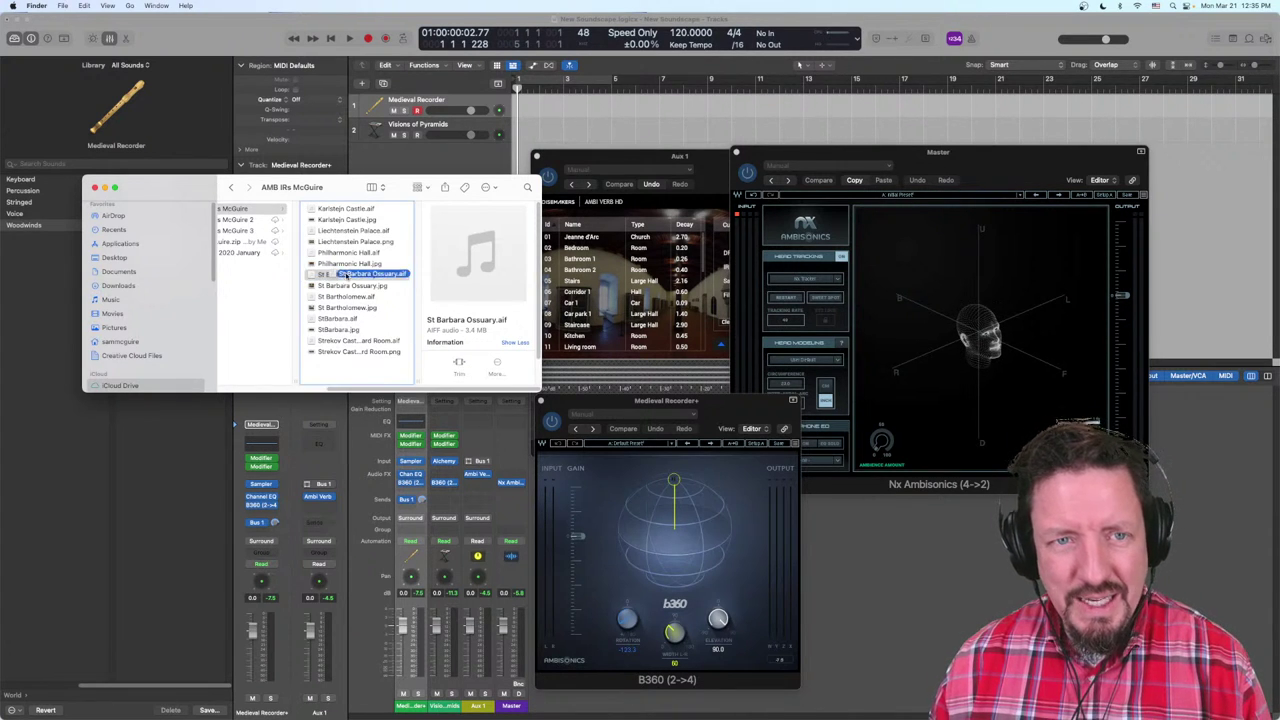
{"action": "left_click_drag", "start_coordinate": [323, 276], "coordinate": [712, 275]}
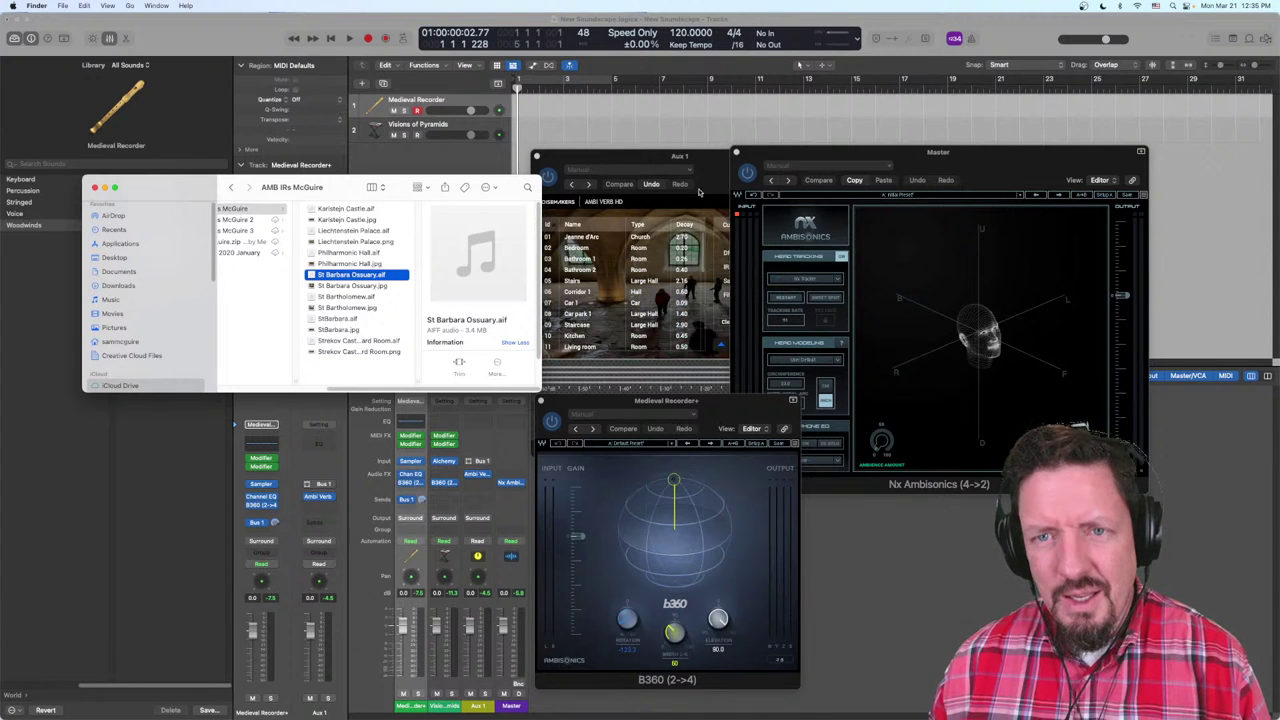
{"action": "left_click", "coordinate": [711, 162]}
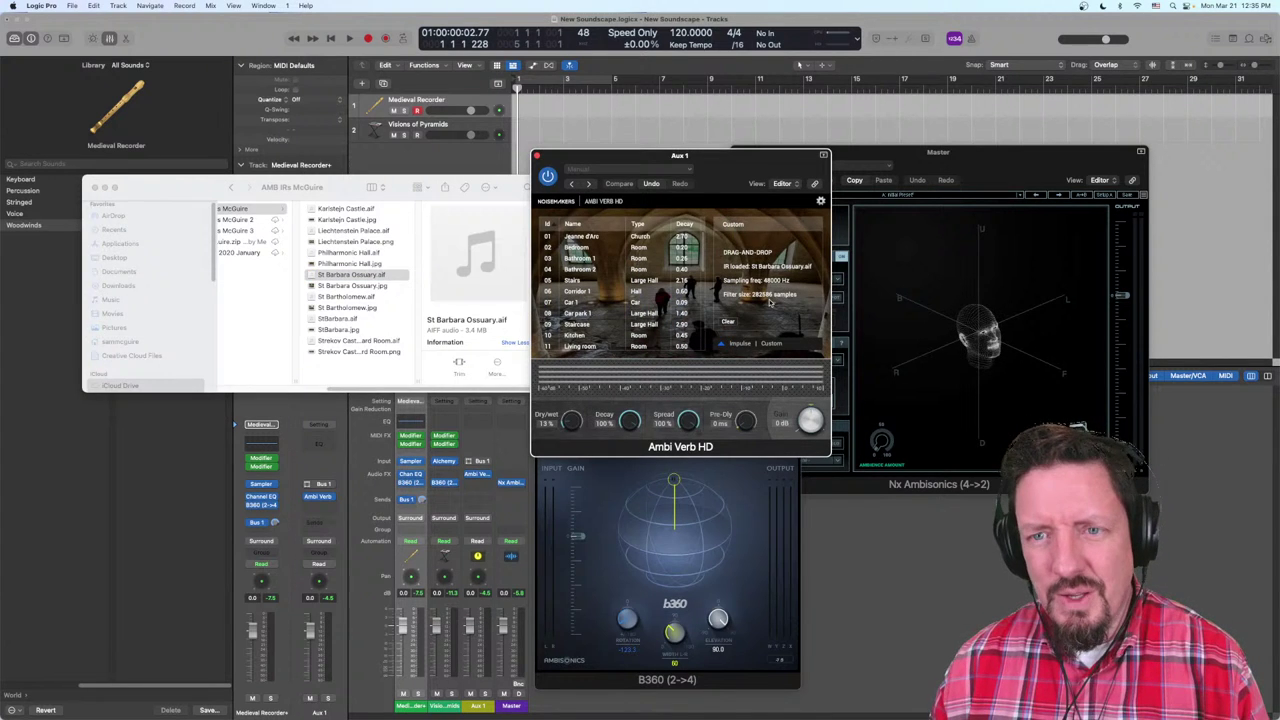
{"action": "left_click", "coordinate": [717, 344]}
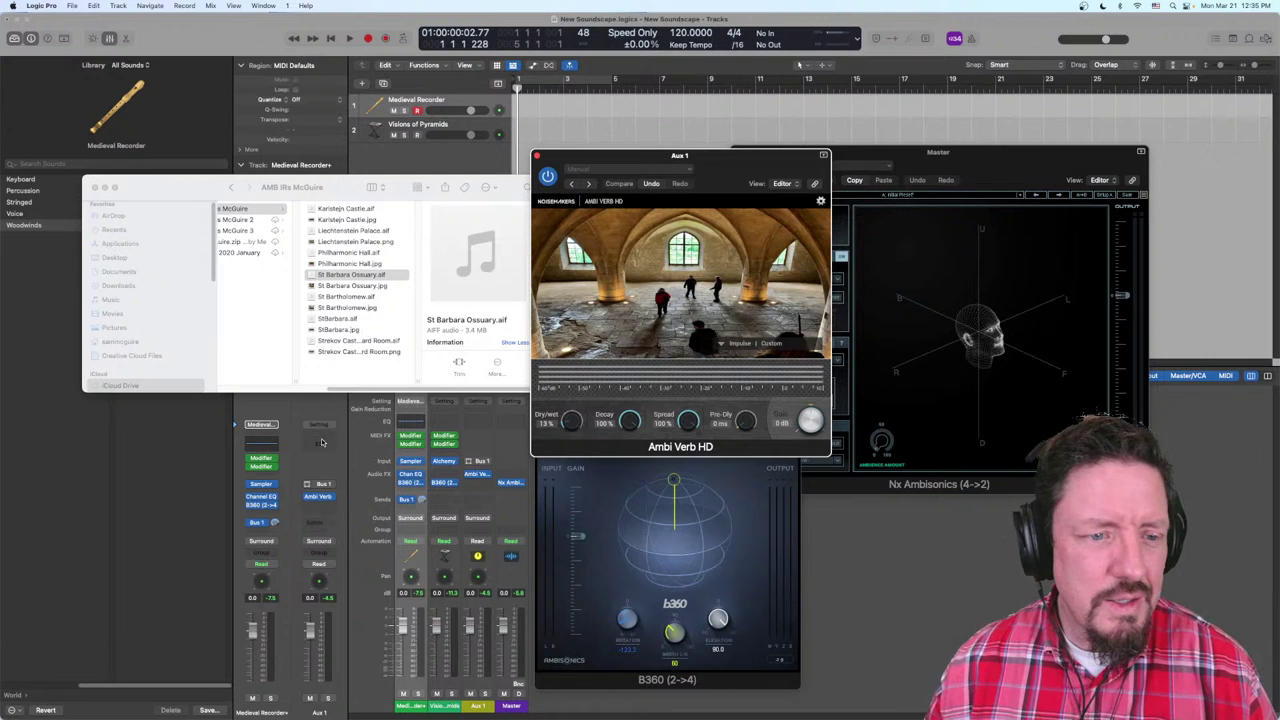
Step: Browse the Percussion, Stringed, Voice and Woodwinds sounds in the library's World category
{"action": "left_click", "coordinate": [14, 711]}
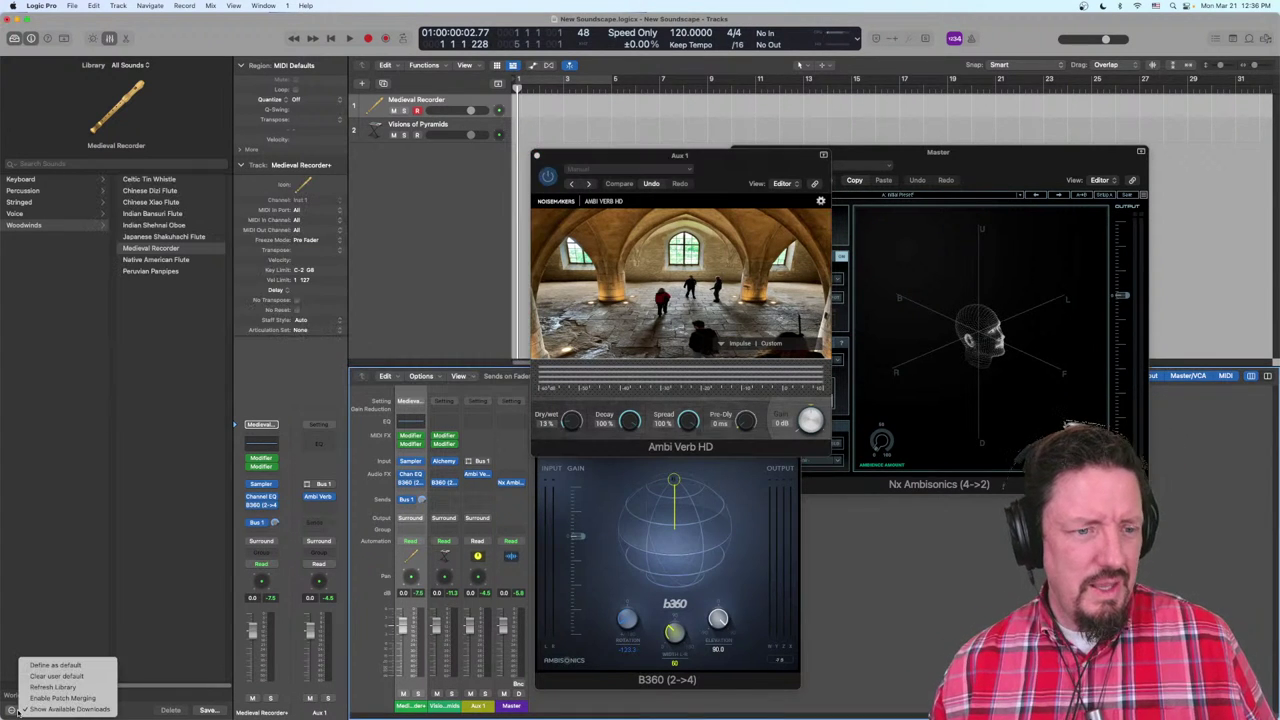
{"action": "left_click", "coordinate": [16, 711]}
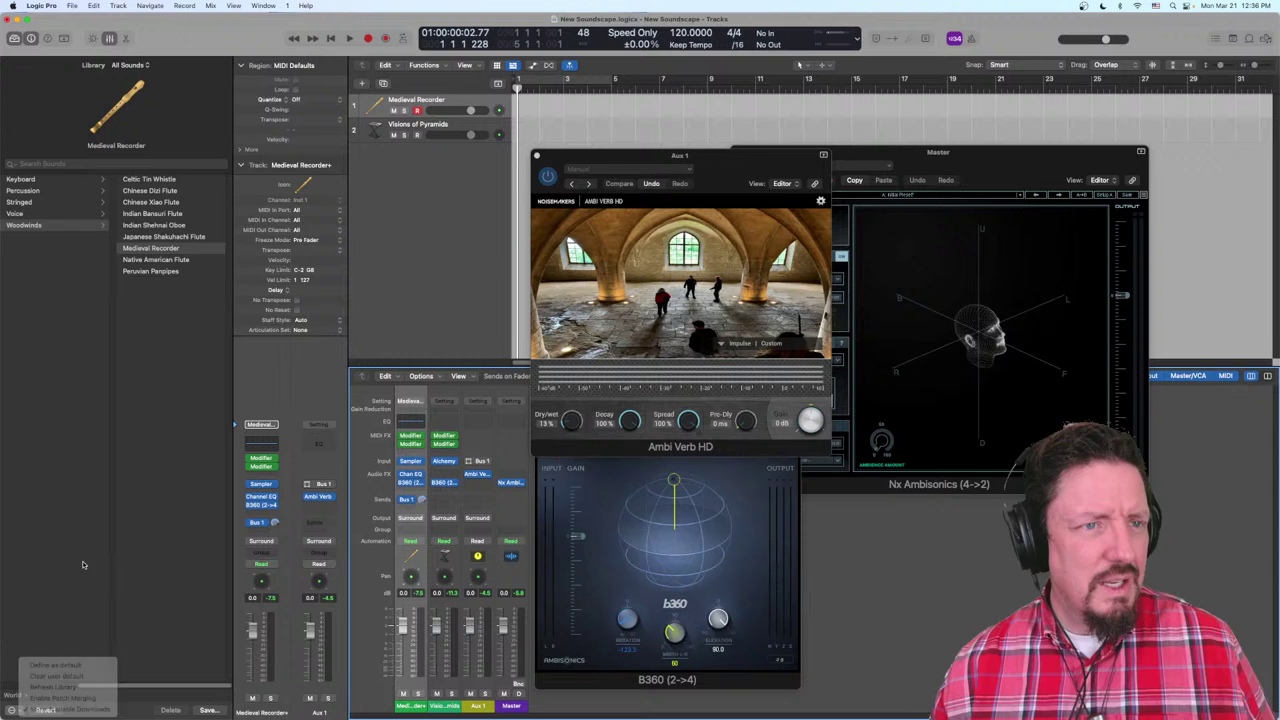
{"action": "left_click", "coordinate": [59, 181]}
{"action": "left_click", "coordinate": [56, 191]}
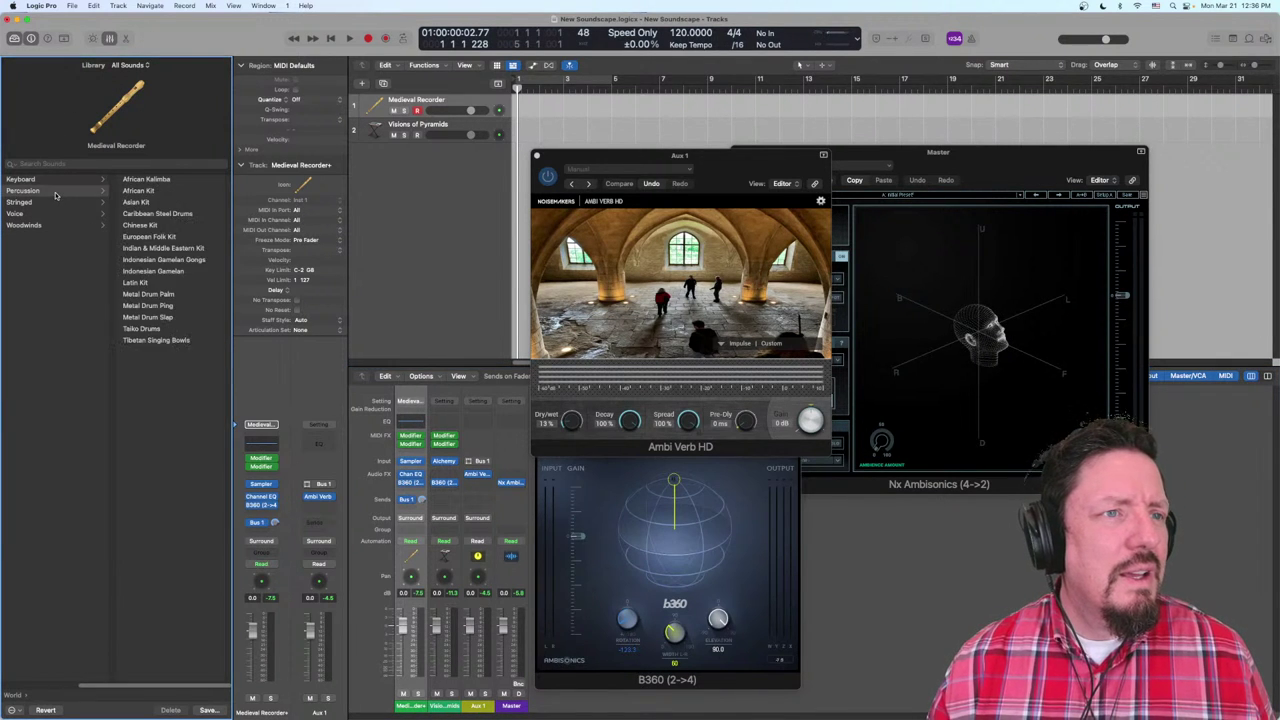
{"action": "left_click", "coordinate": [56, 203]}
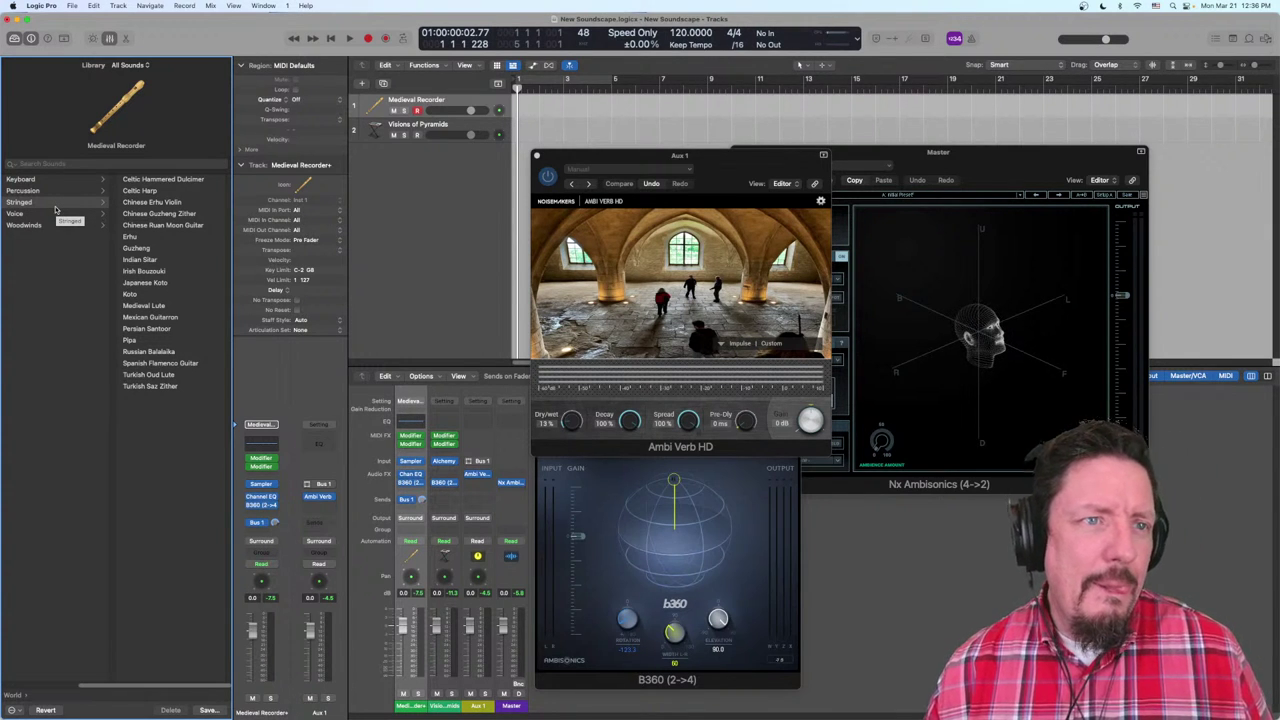
{"action": "left_click", "coordinate": [54, 214]}
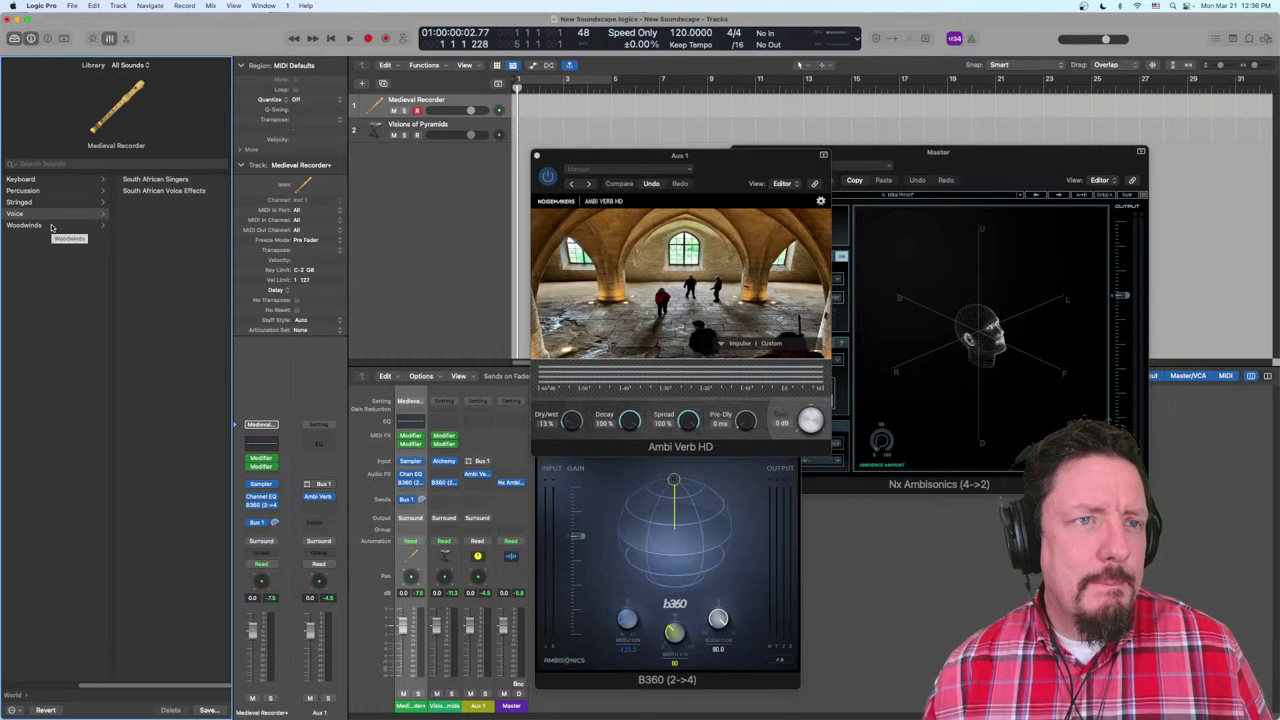
{"action": "left_click", "coordinate": [52, 227]}
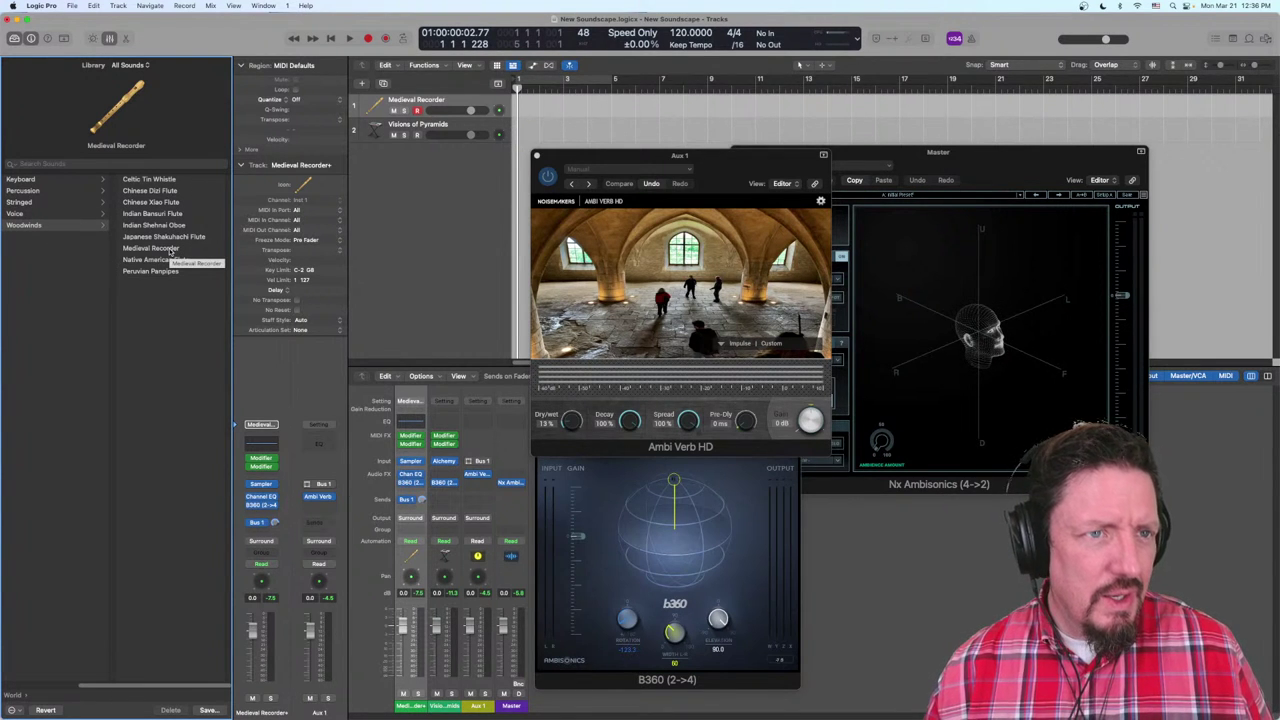
Step: Search the sound library for "organ" and load the Baroque Organ patch on the first track
{"action": "scroll", "coordinate": [65, 335], "scroll_direction": "left", "scroll_amount": 3}
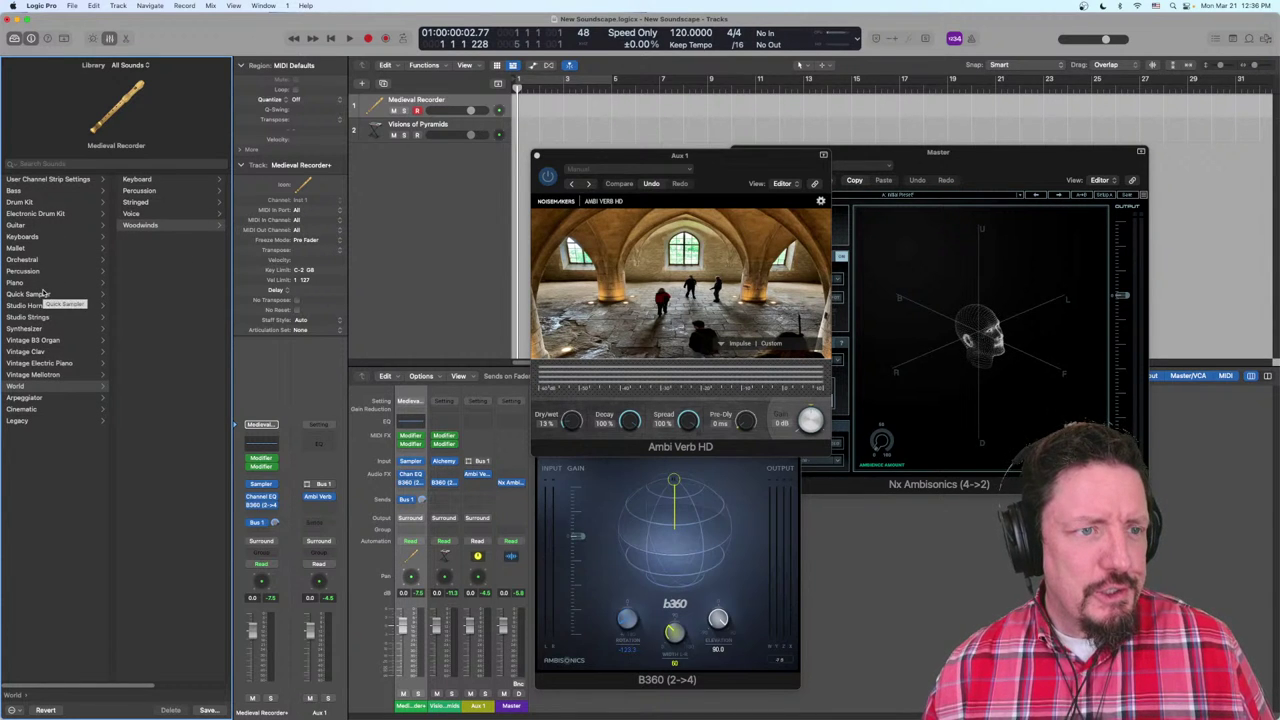
{"action": "left_click", "coordinate": [116, 165]}
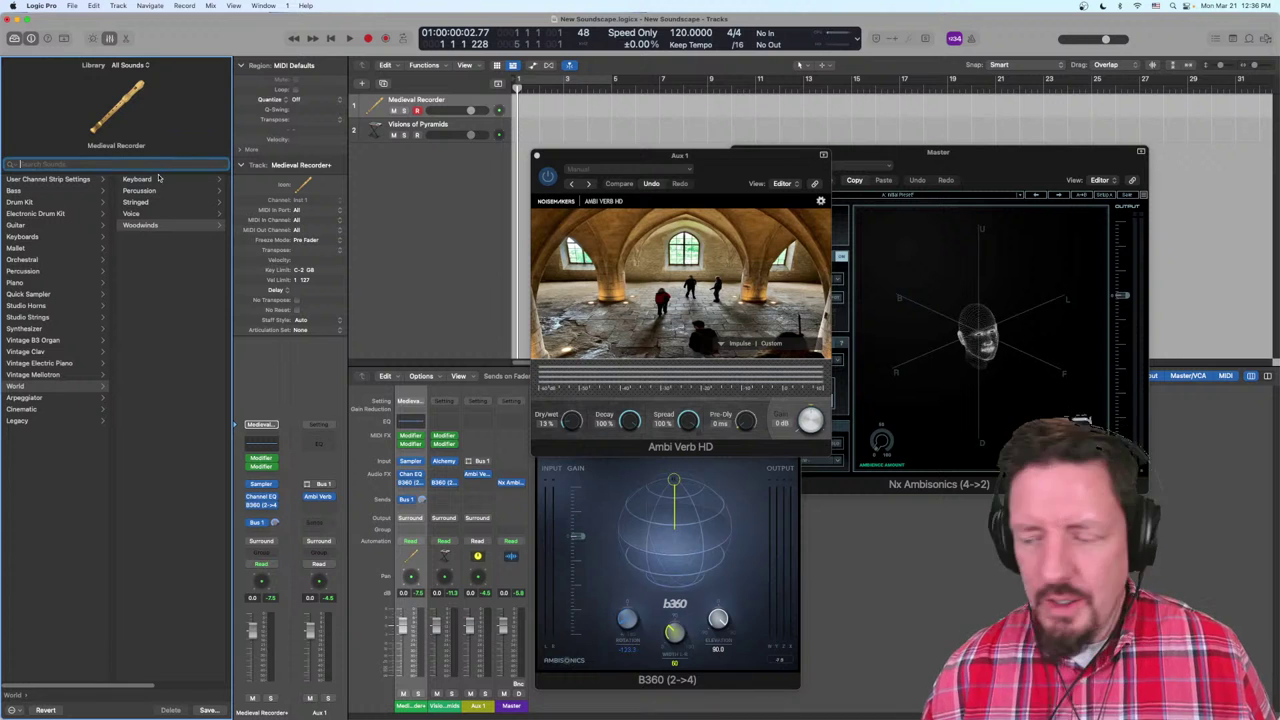
{"action": "type", "text": "orga"}
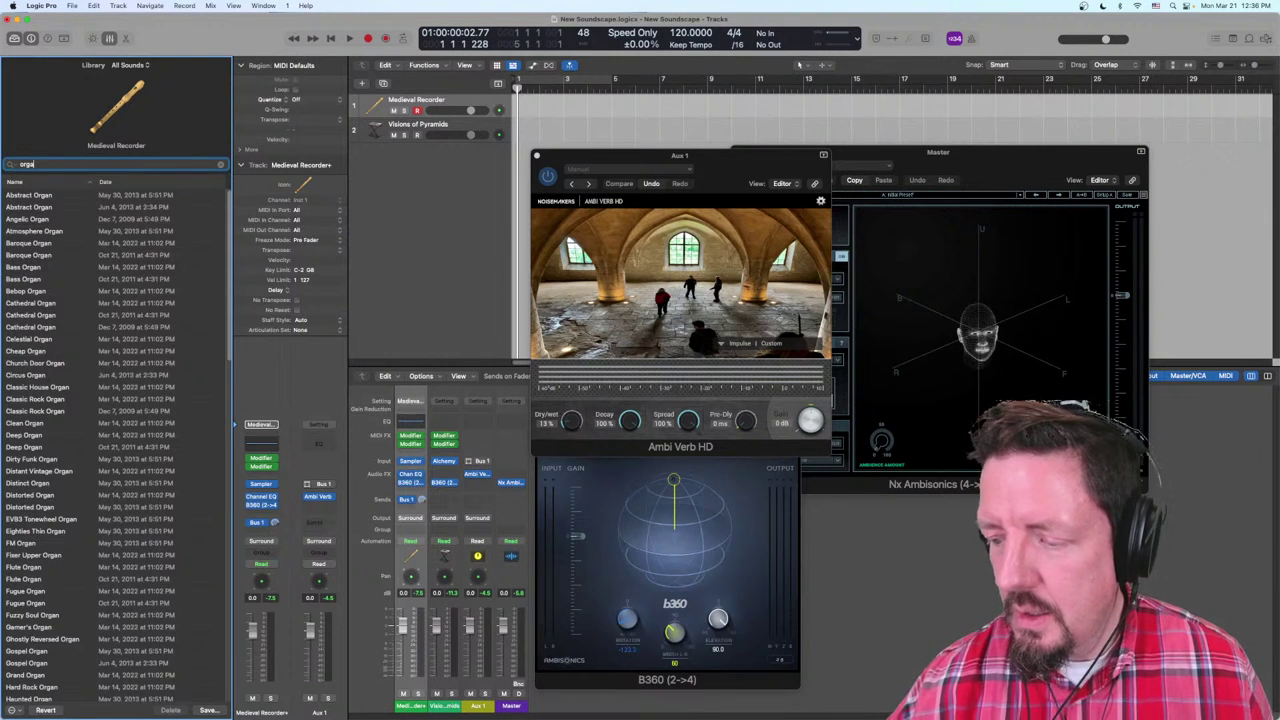
{"action": "type", "text": "n"}
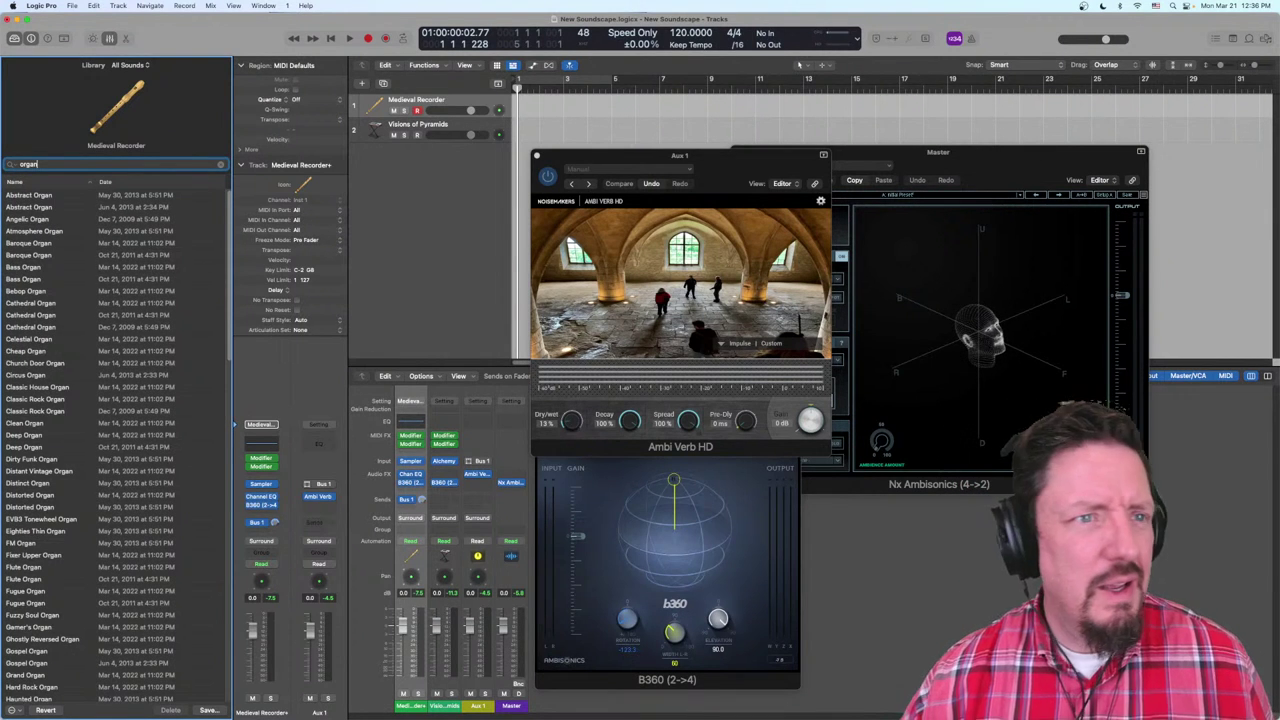
{"action": "left_click", "coordinate": [42, 245]}
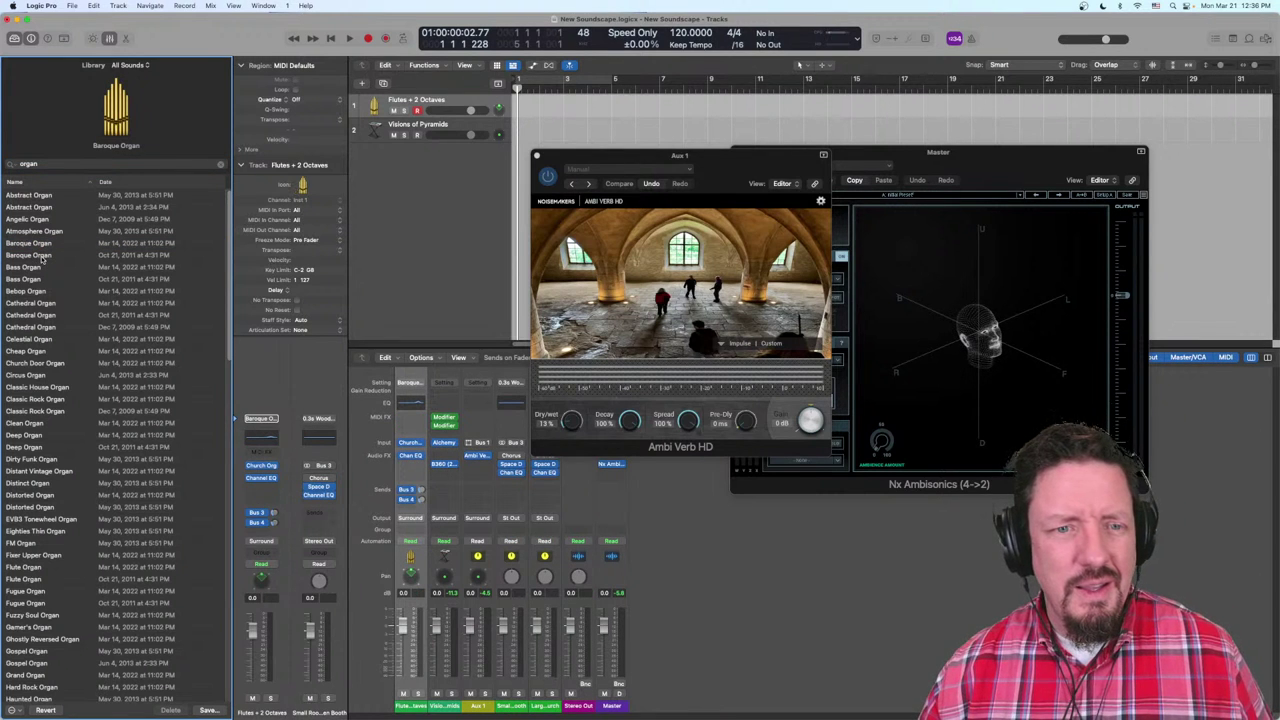
Step: Add B360 in its Stereo->Quad version to the organ channel's audio effects and close the plug-in window
{"action": "left_click", "coordinate": [410, 465]}
{"action": "mouse_move", "coordinate": [424, 492]}
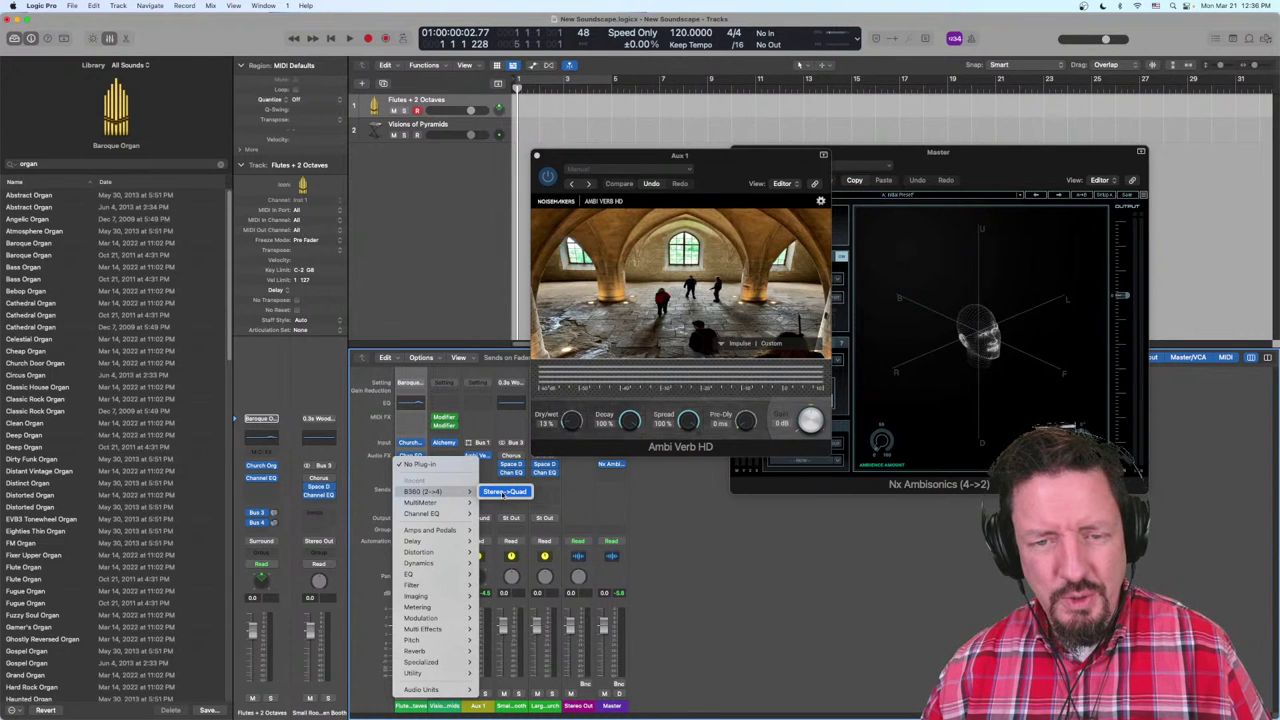
{"action": "left_click", "coordinate": [505, 492]}
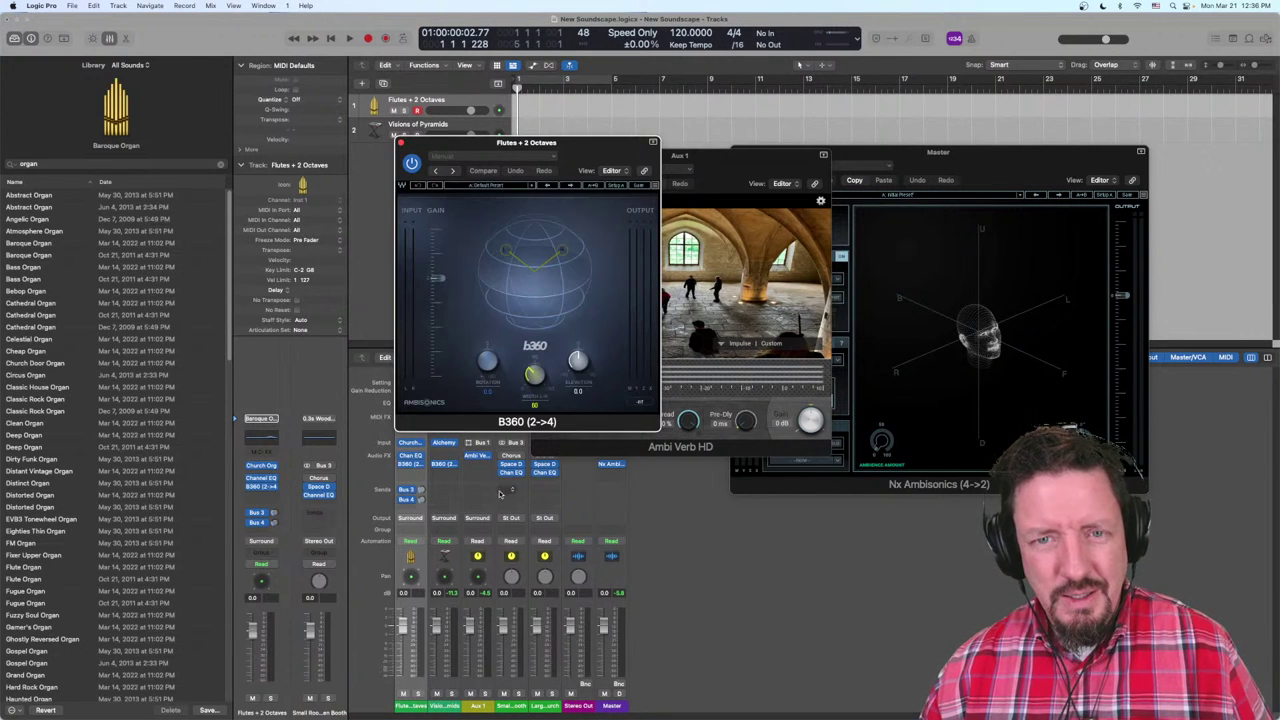
{"action": "left_click_drag", "start_coordinate": [578, 149], "coordinate": [705, 477]}
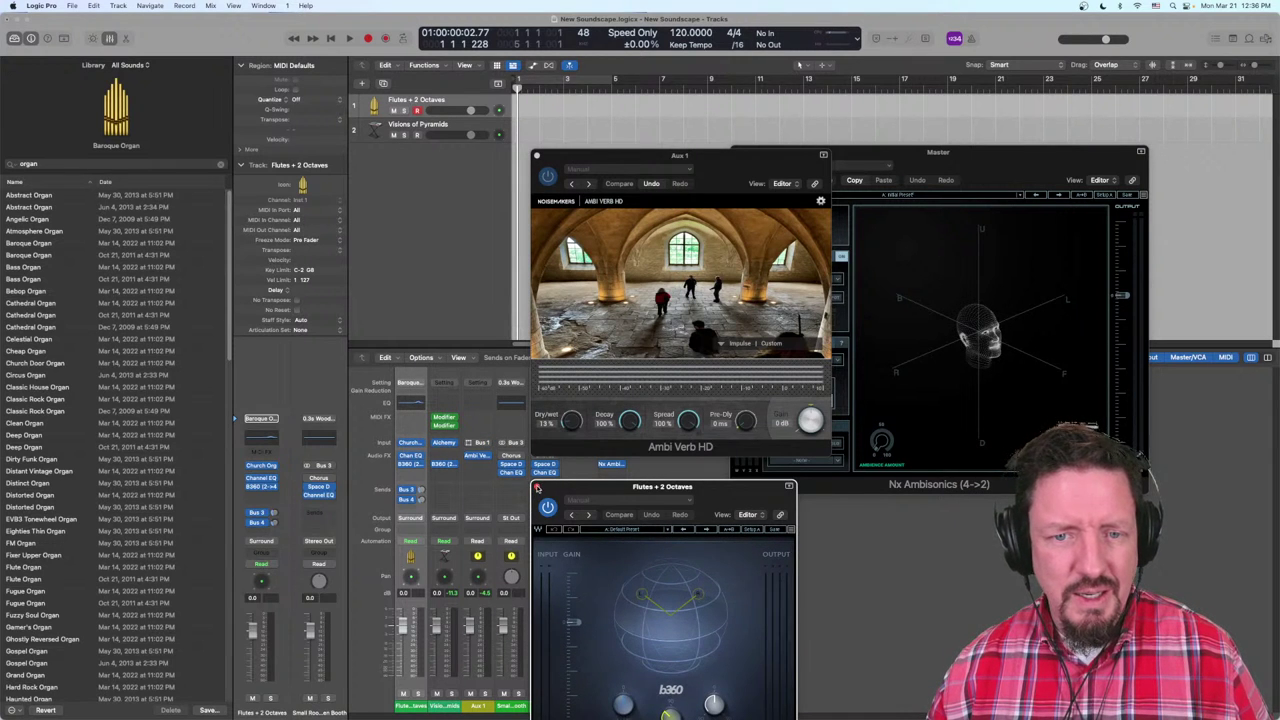
{"action": "left_click", "coordinate": [537, 487]}
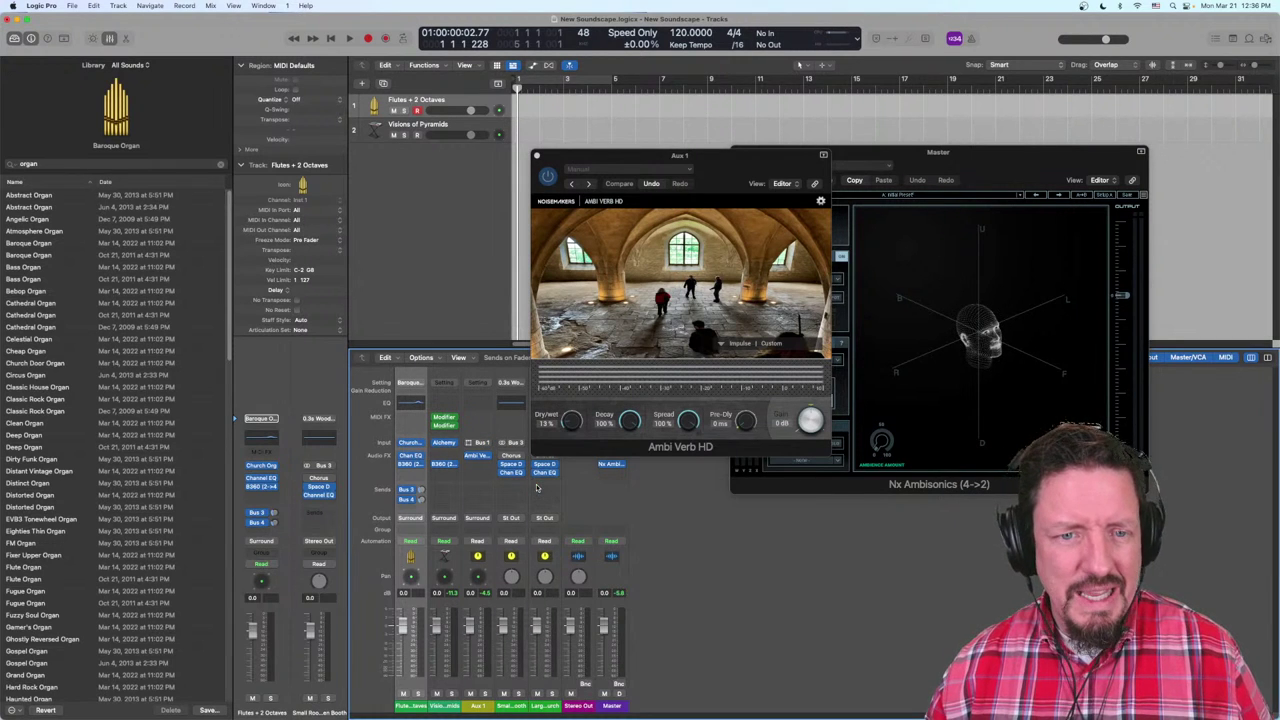
Step: Route the organ channel's first send to Bus 1 and shift the Ambi Verb HD window clear of the mixer strips
{"action": "left_click", "coordinate": [412, 491]}
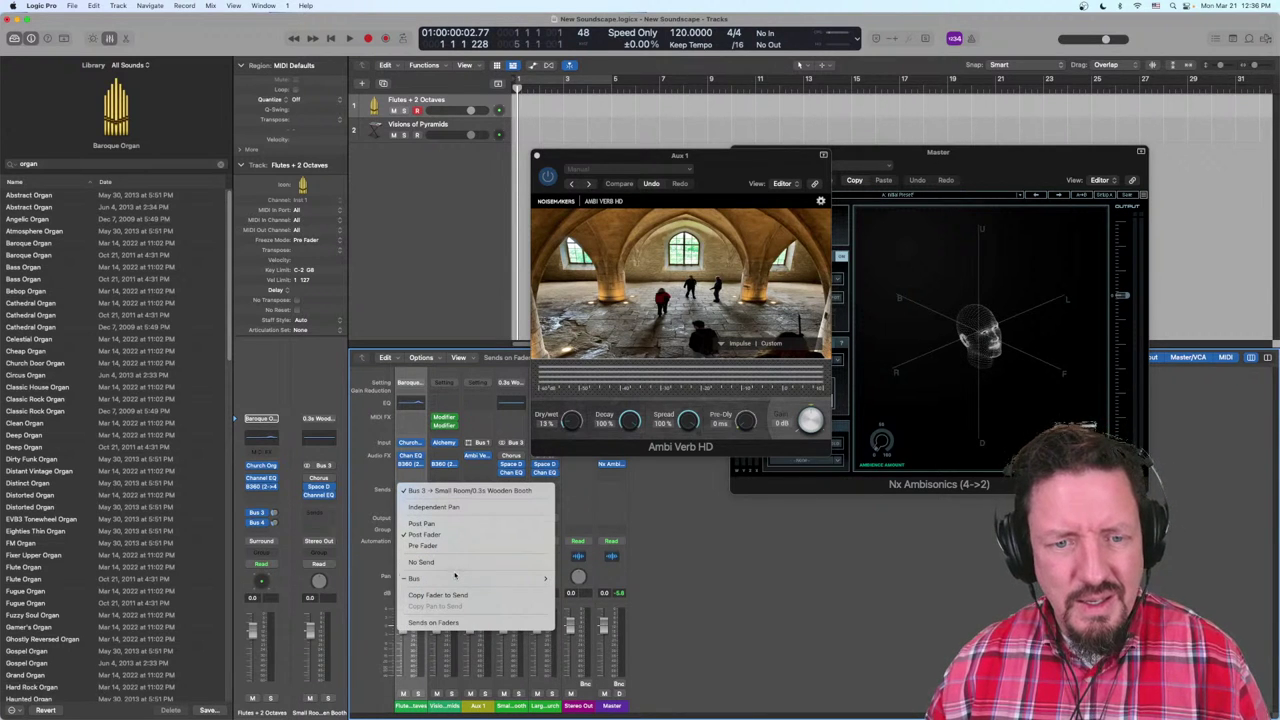
{"action": "mouse_move", "coordinate": [470, 578]}
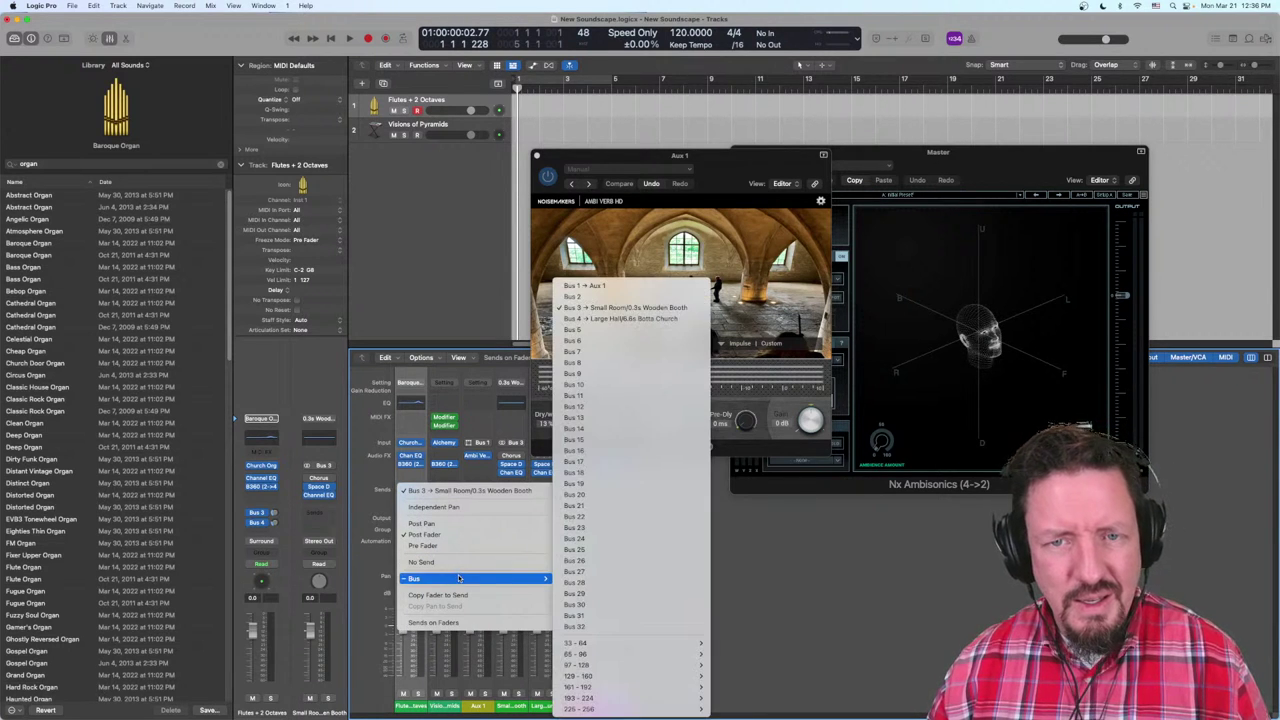
{"action": "left_click", "coordinate": [577, 287]}
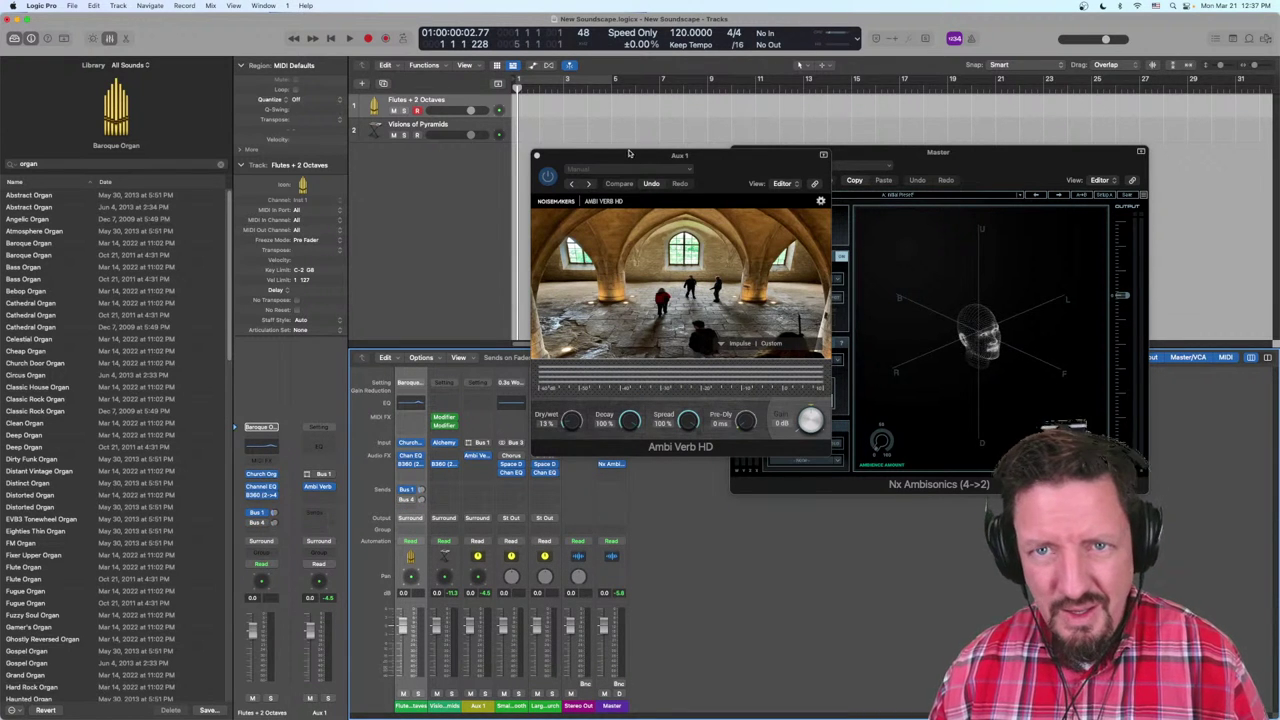
{"action": "left_click_drag", "start_coordinate": [629, 153], "coordinate": [740, 143]}
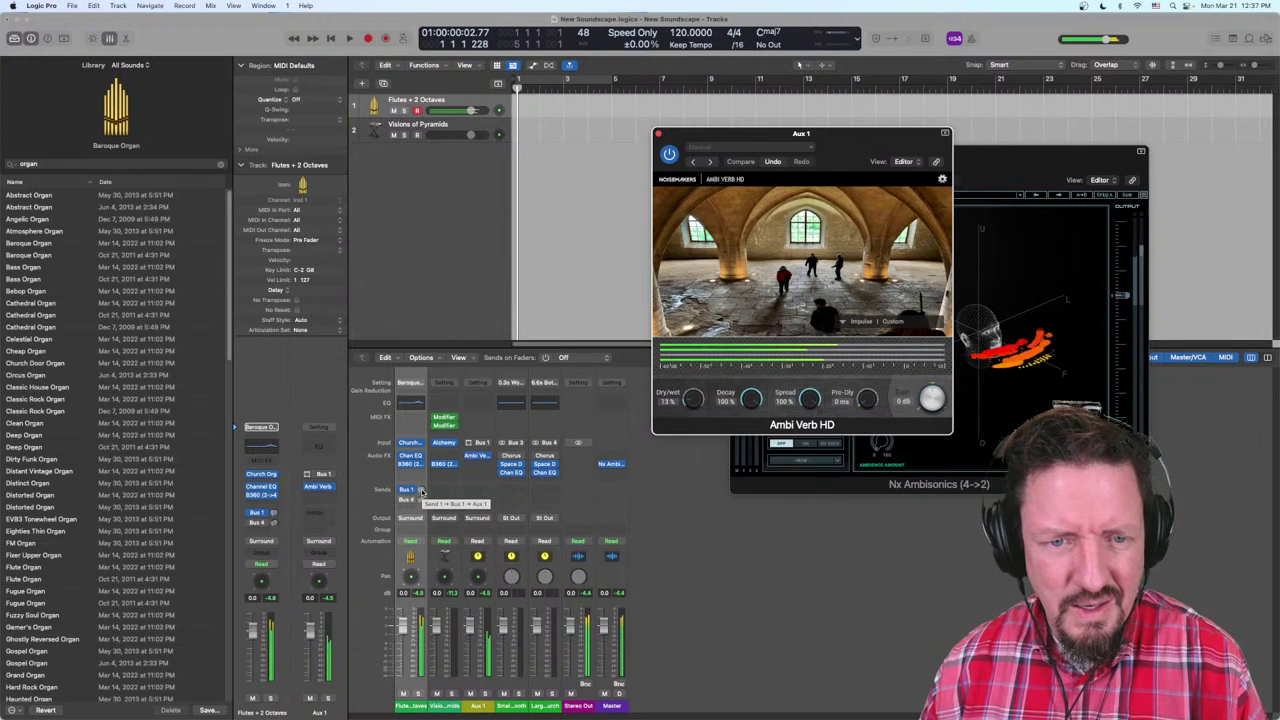
Step: Raise the organ channel's Bus 1 send level and set the send to Pre Fader
{"action": "left_click_drag", "start_coordinate": [421, 490], "coordinate": [421, 490]}
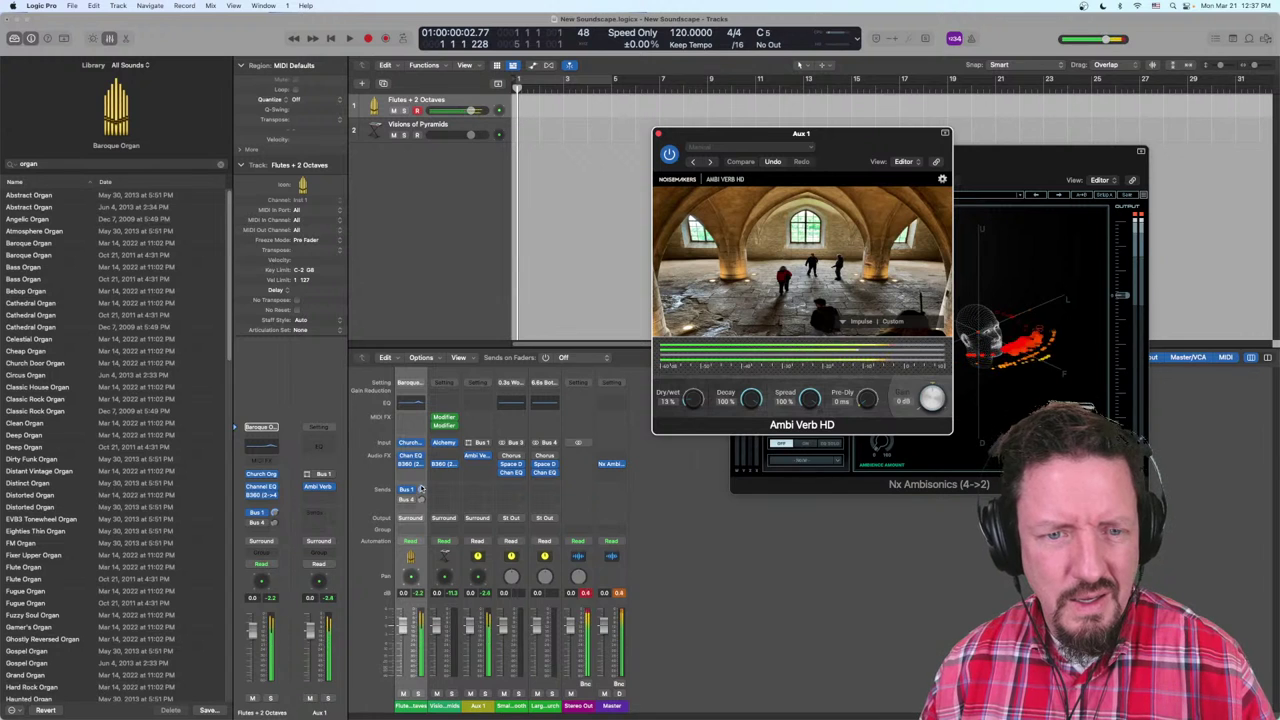
{"action": "left_click", "coordinate": [421, 488]}
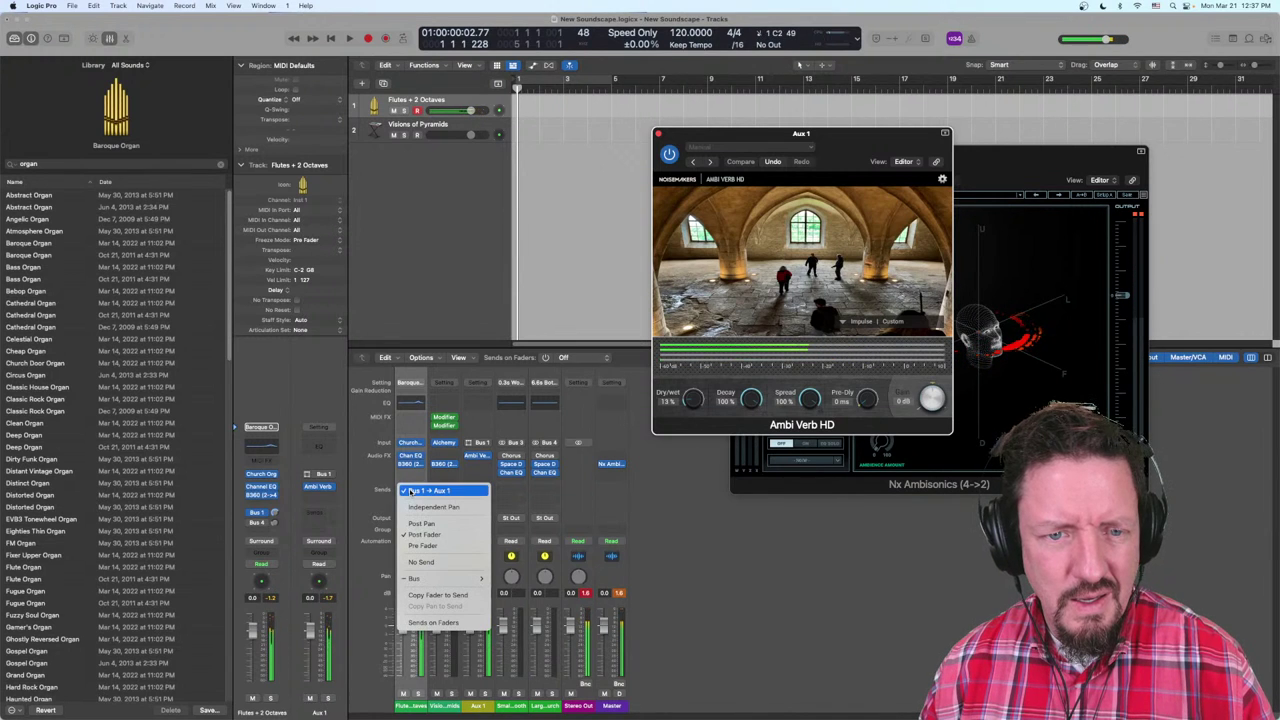
{"action": "left_click", "coordinate": [435, 547]}
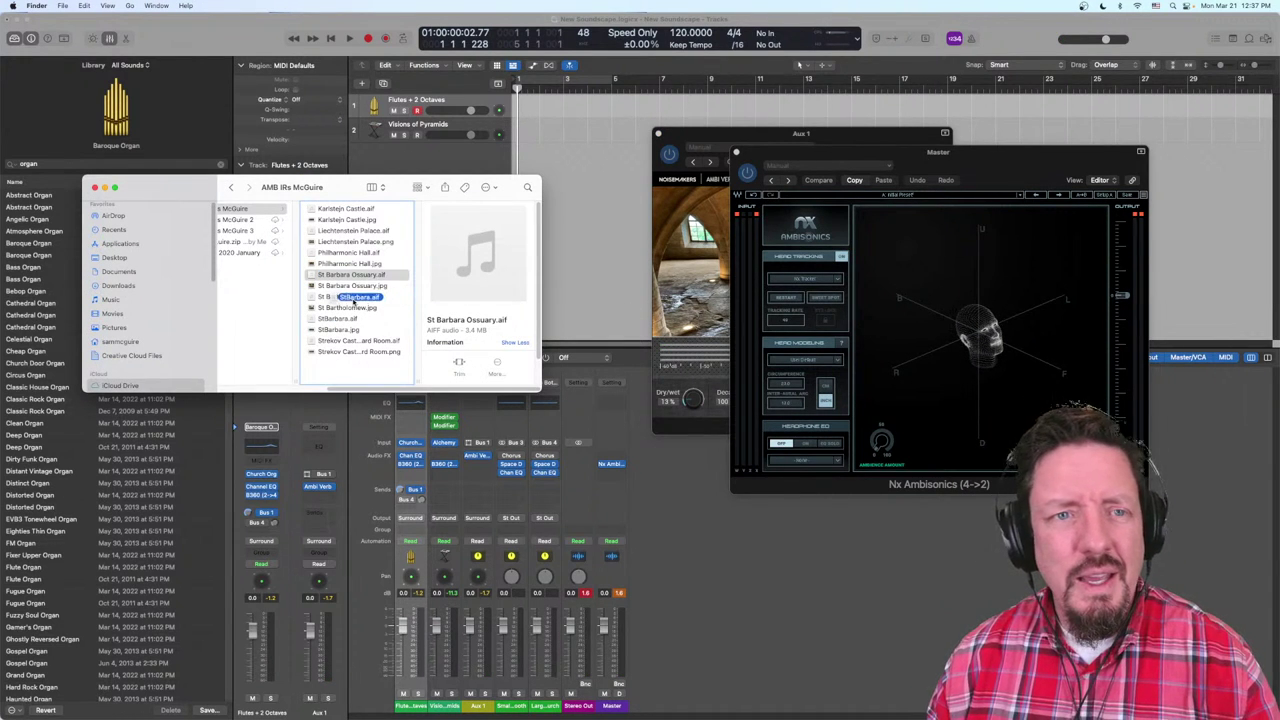
Step: Uncover Ambi Verb HD, expand its impulse list and reload St Barbara Ossuary.aif from Finder as the custom impulse
{"action": "left_click_drag", "start_coordinate": [960, 152], "coordinate": [397, 401]}
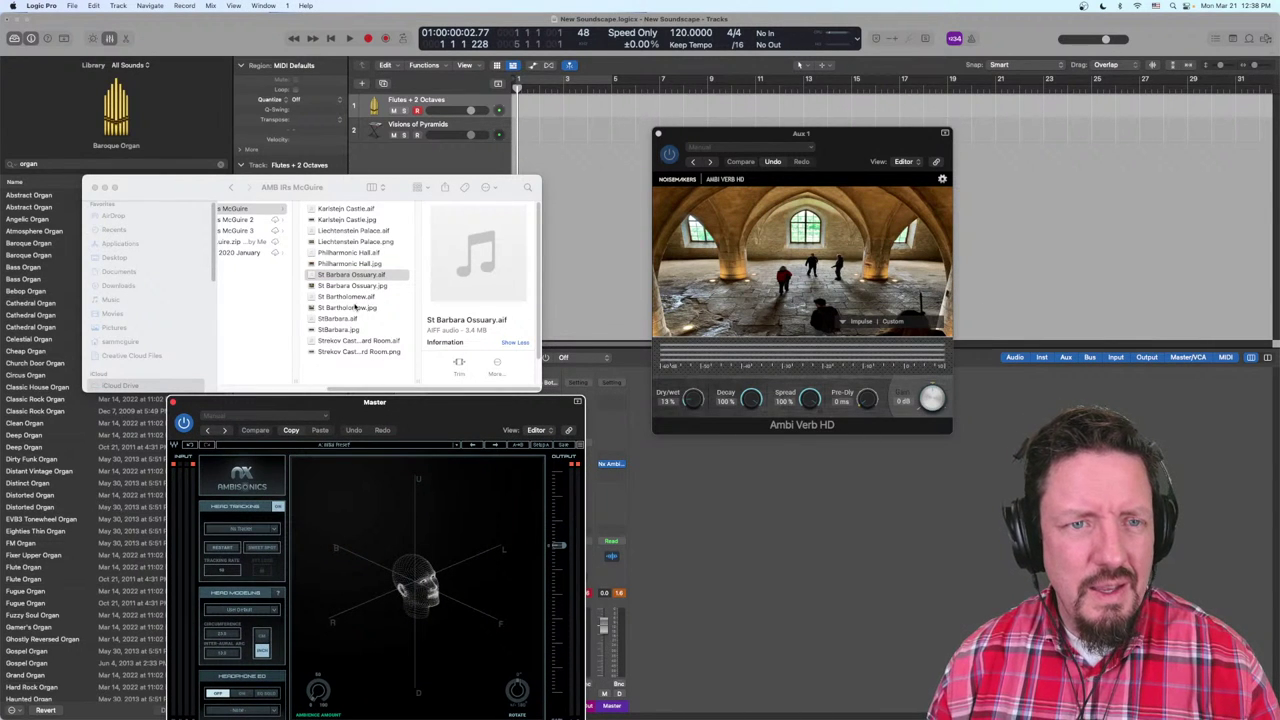
{"action": "left_click_drag", "start_coordinate": [350, 299], "coordinate": [940, 268]}
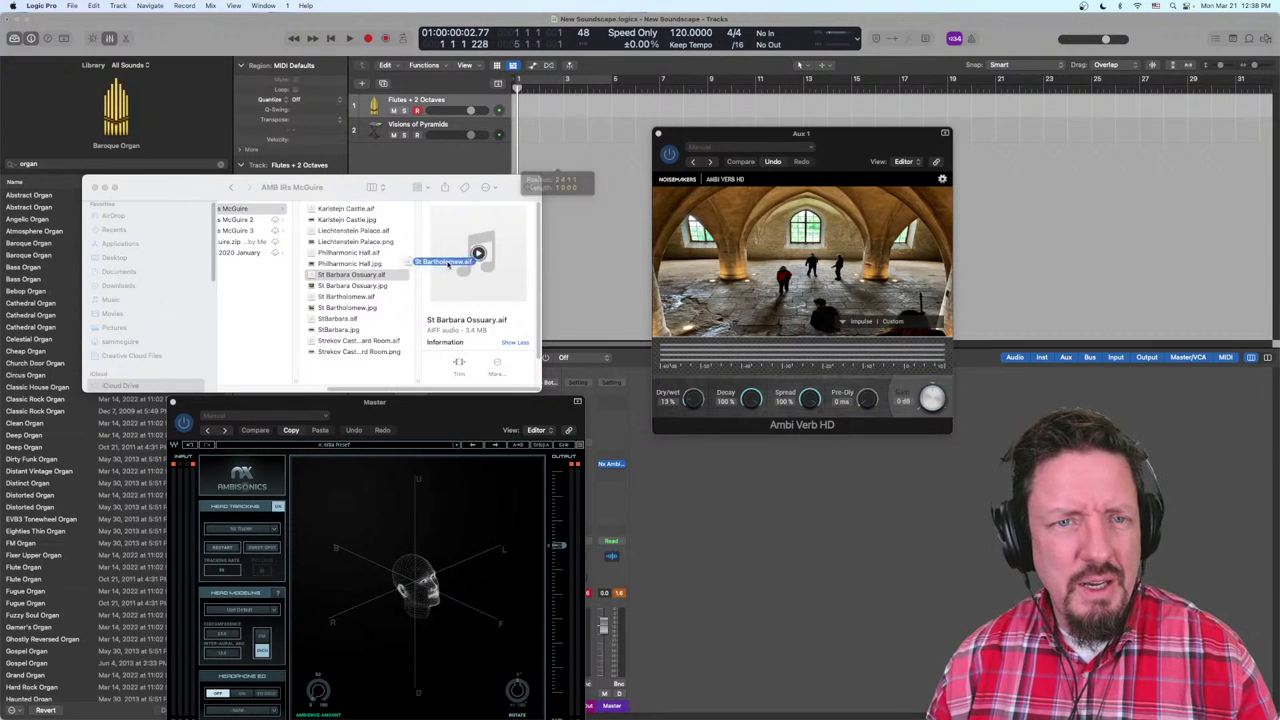
{"action": "left_click", "coordinate": [843, 321]}
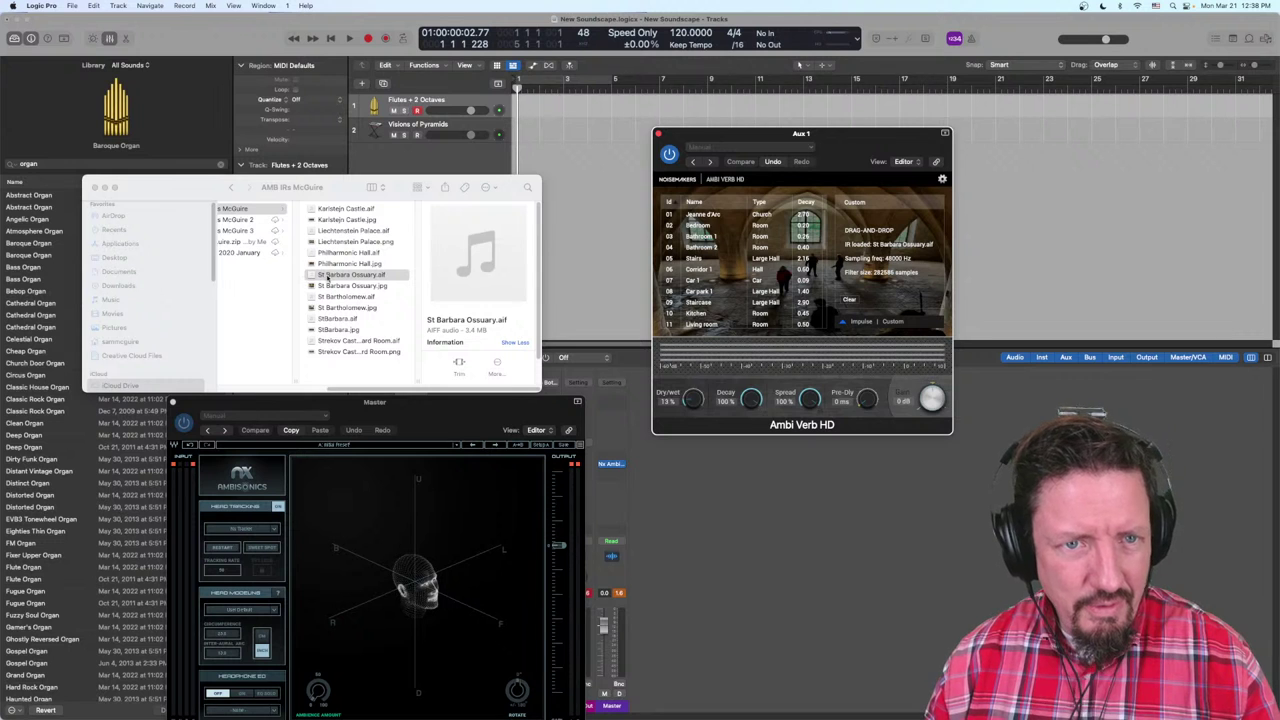
{"action": "left_click_drag", "start_coordinate": [327, 278], "coordinate": [881, 253]}
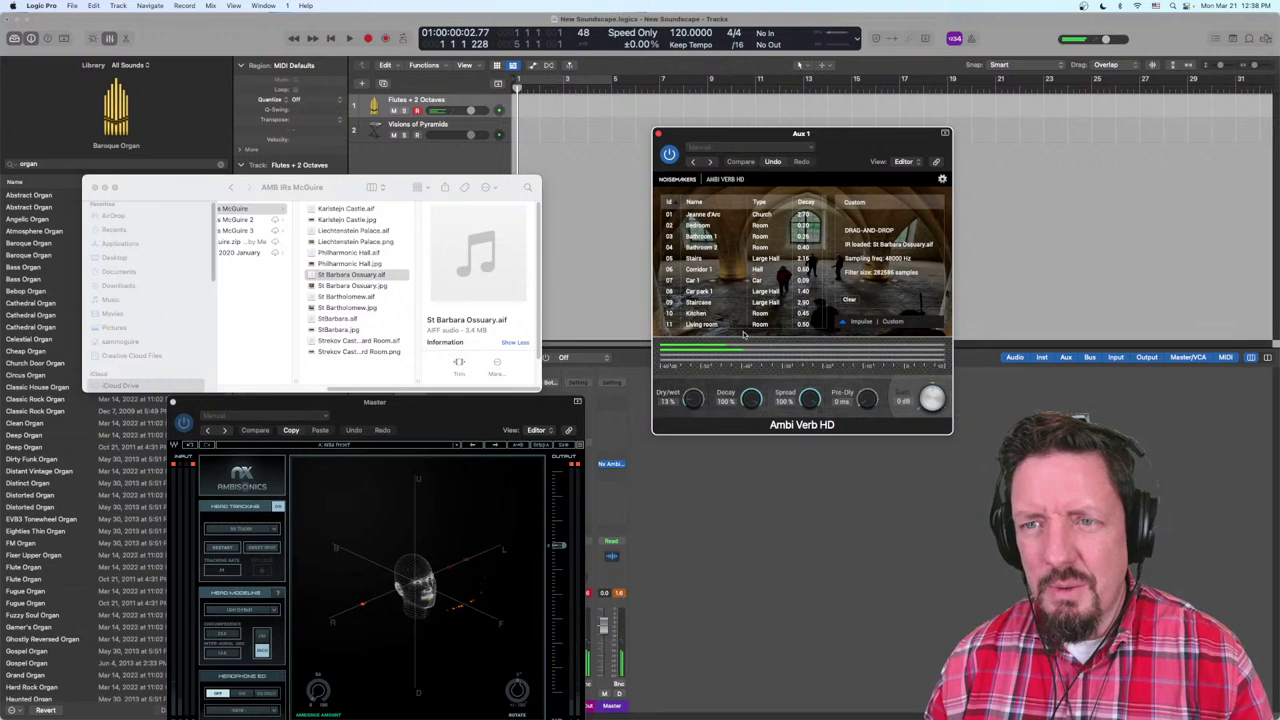
Step: Load Strekov Castle Guard Room.aif as Ambi Verb HD's custom impulse and move the Nx Ambisonics window off the mixer
{"action": "mouse_move", "coordinate": [506, 255]}
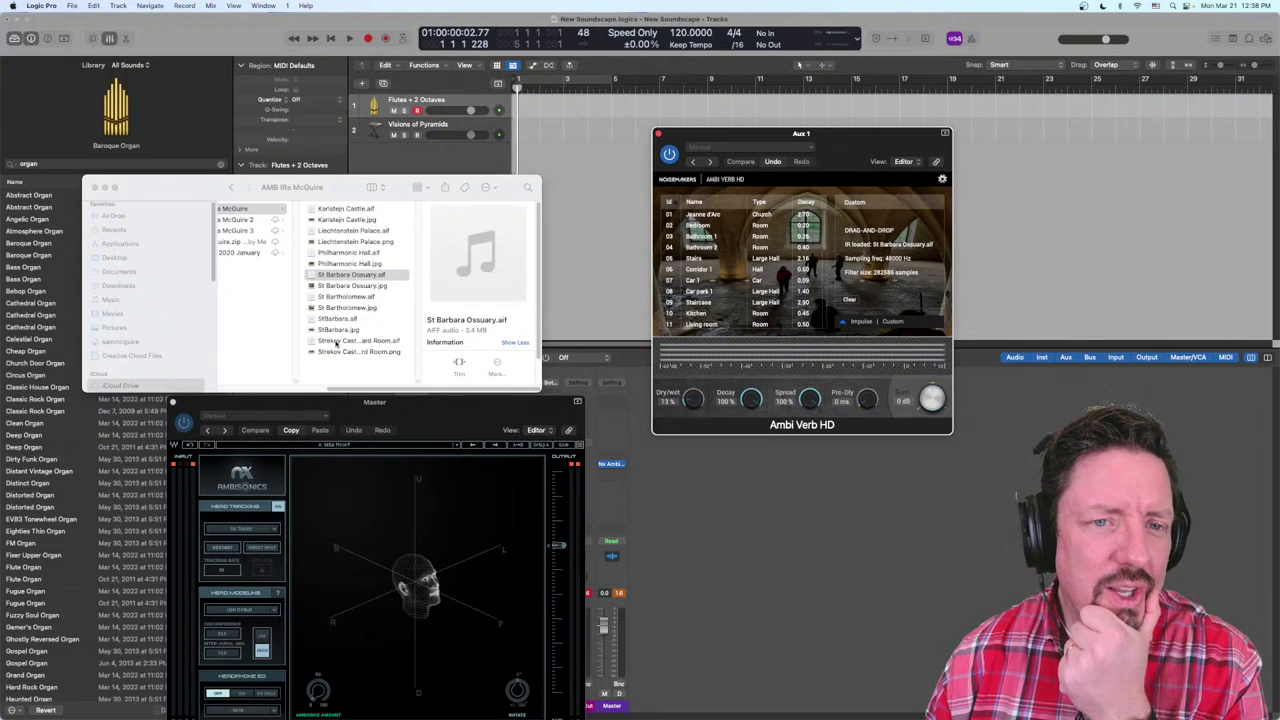
{"action": "left_click_drag", "start_coordinate": [336, 344], "coordinate": [857, 254]}
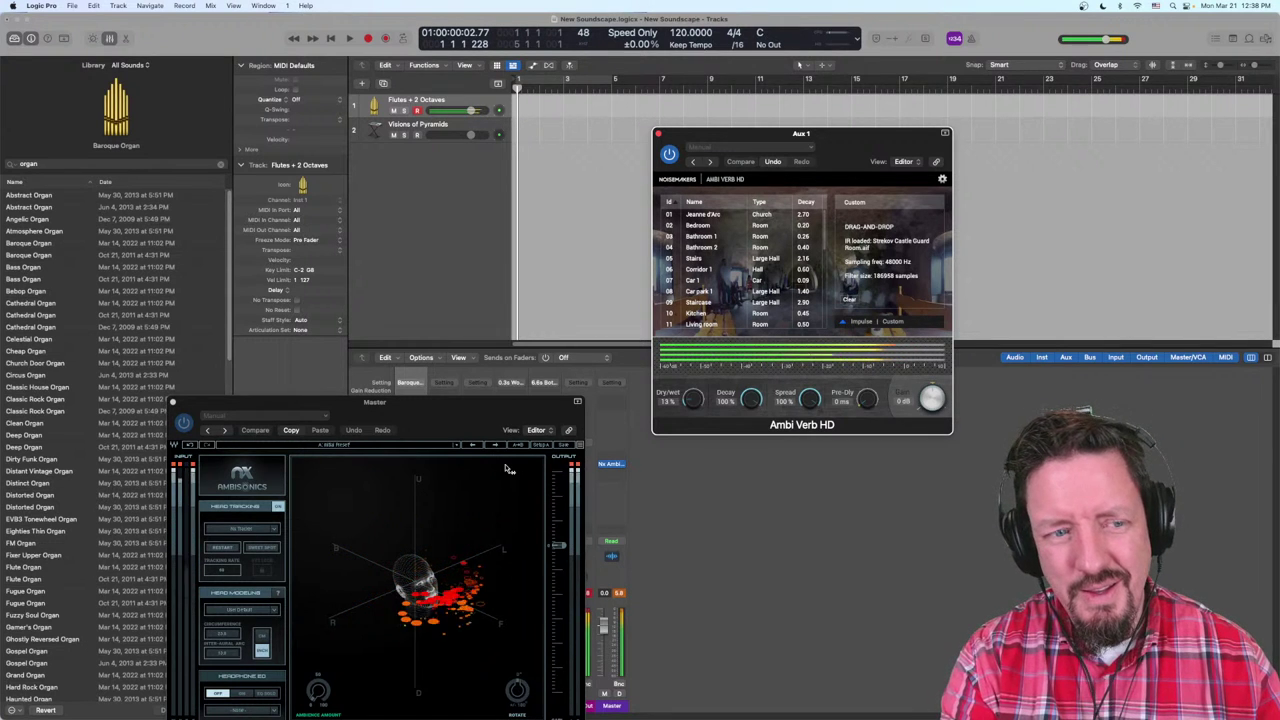
{"action": "left_click_drag", "start_coordinate": [376, 401], "coordinate": [915, 542]}
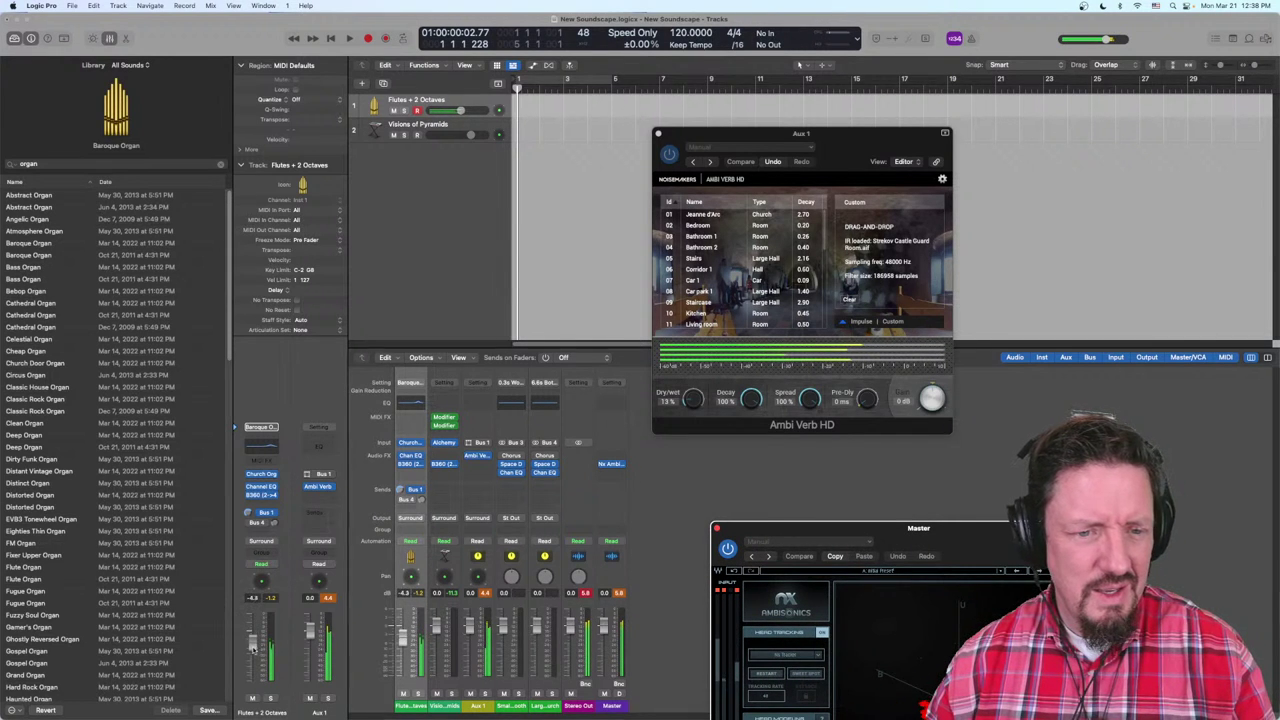
Step: Reset the organ and Aux 1 faders to 0.0 dB and lower the organ channel's Bus 1 send level
{"action": "left_click", "coordinate": [298, 622]}
{"action": "left_click_drag", "start_coordinate": [311, 632], "coordinate": [313, 650]}
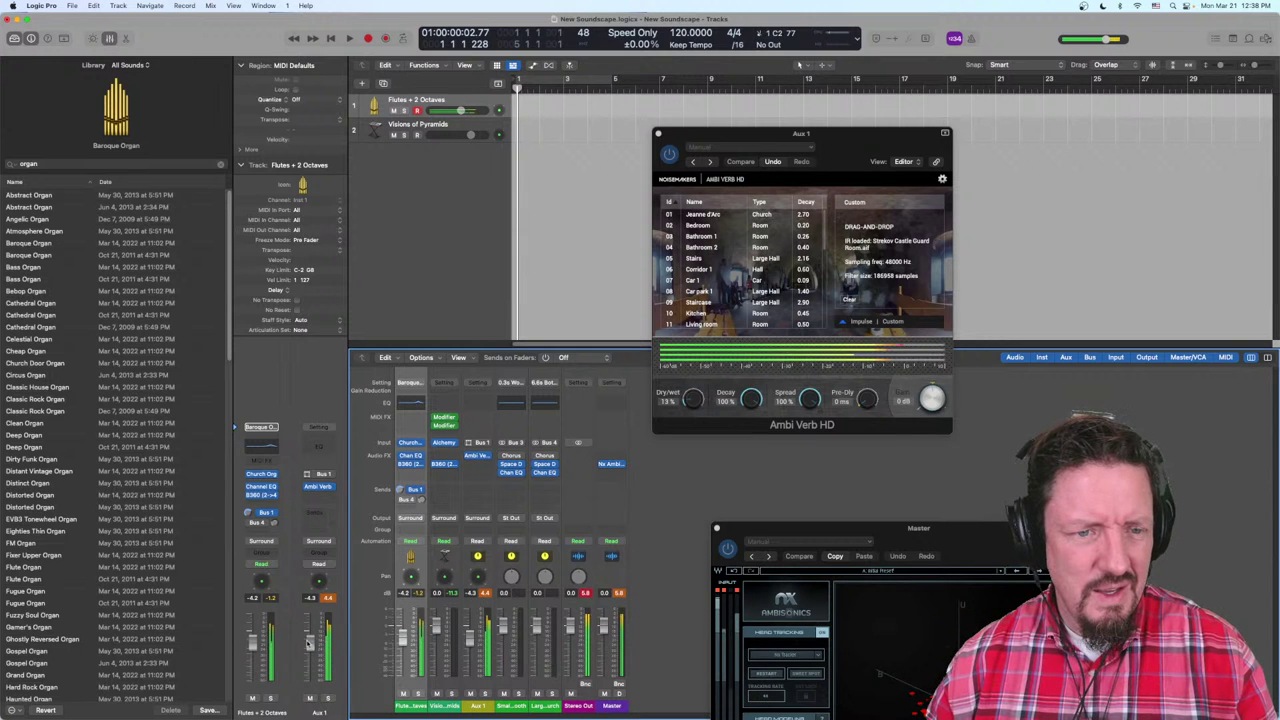
{"action": "left_click", "coordinate": [254, 648], "text": "alt"}
{"action": "left_click", "coordinate": [312, 640], "text": "alt"}
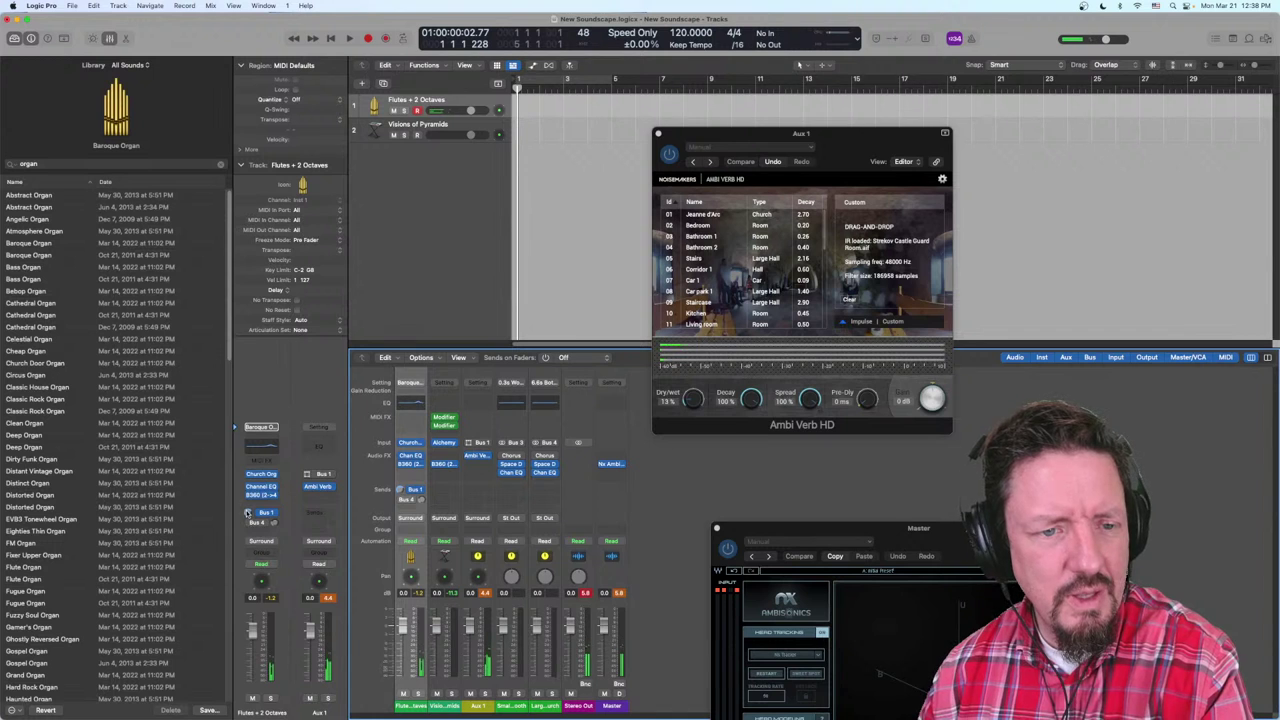
{"action": "left_click_drag", "start_coordinate": [247, 512], "coordinate": [247, 538]}
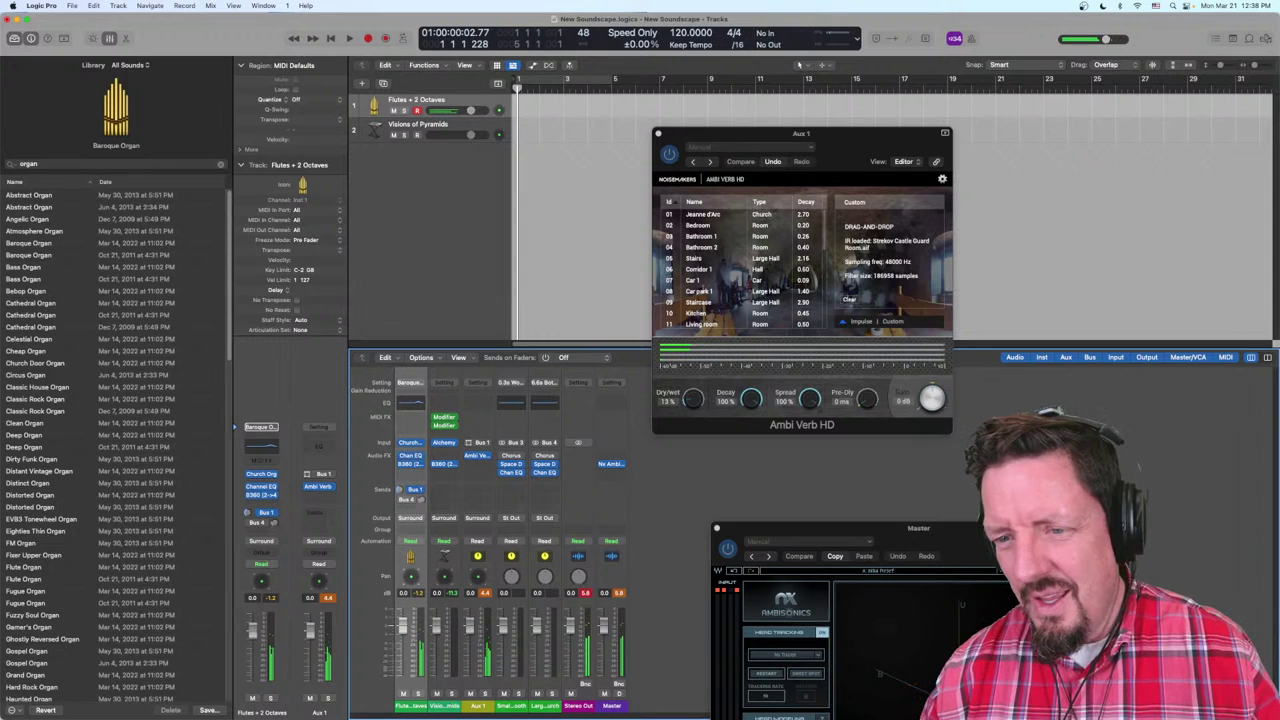
Step: Bring the Nx Ambisonics window back into full view and turn its head display to a side view
{"action": "left_click_drag", "start_coordinate": [1000, 540], "coordinate": [695, 181]}
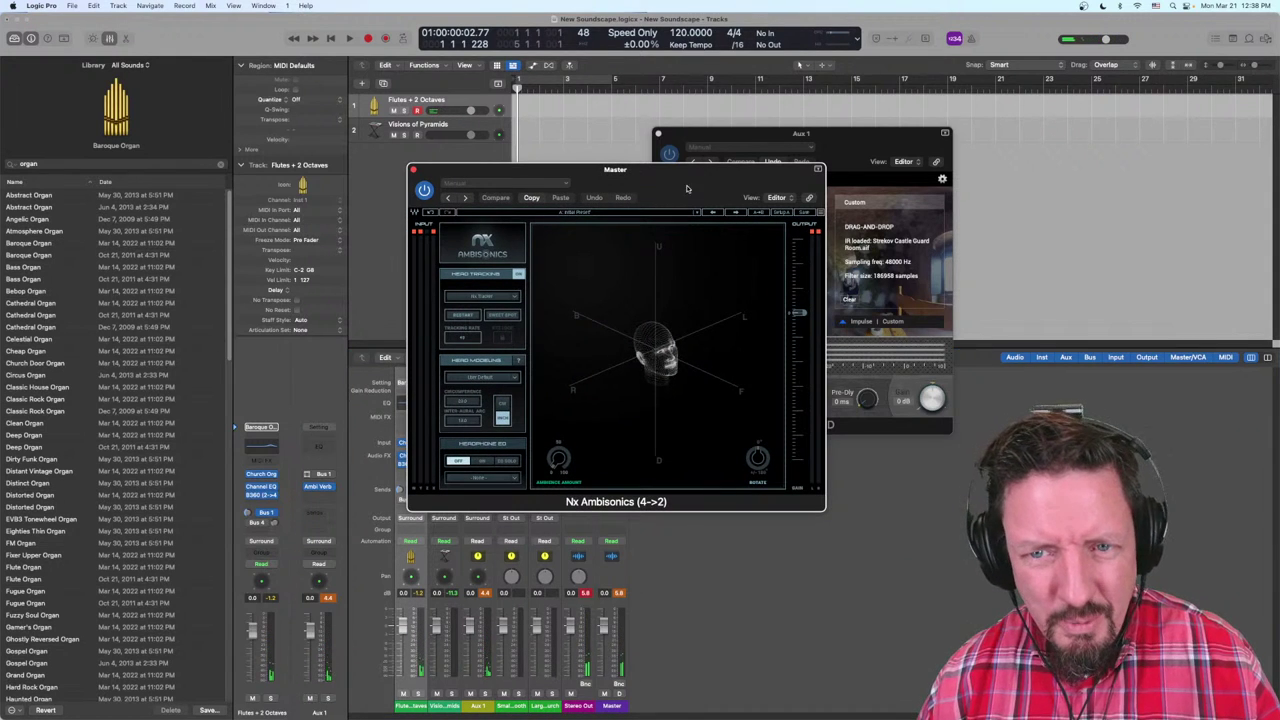
{"action": "left_click_drag", "start_coordinate": [712, 373], "coordinate": [660, 358]}
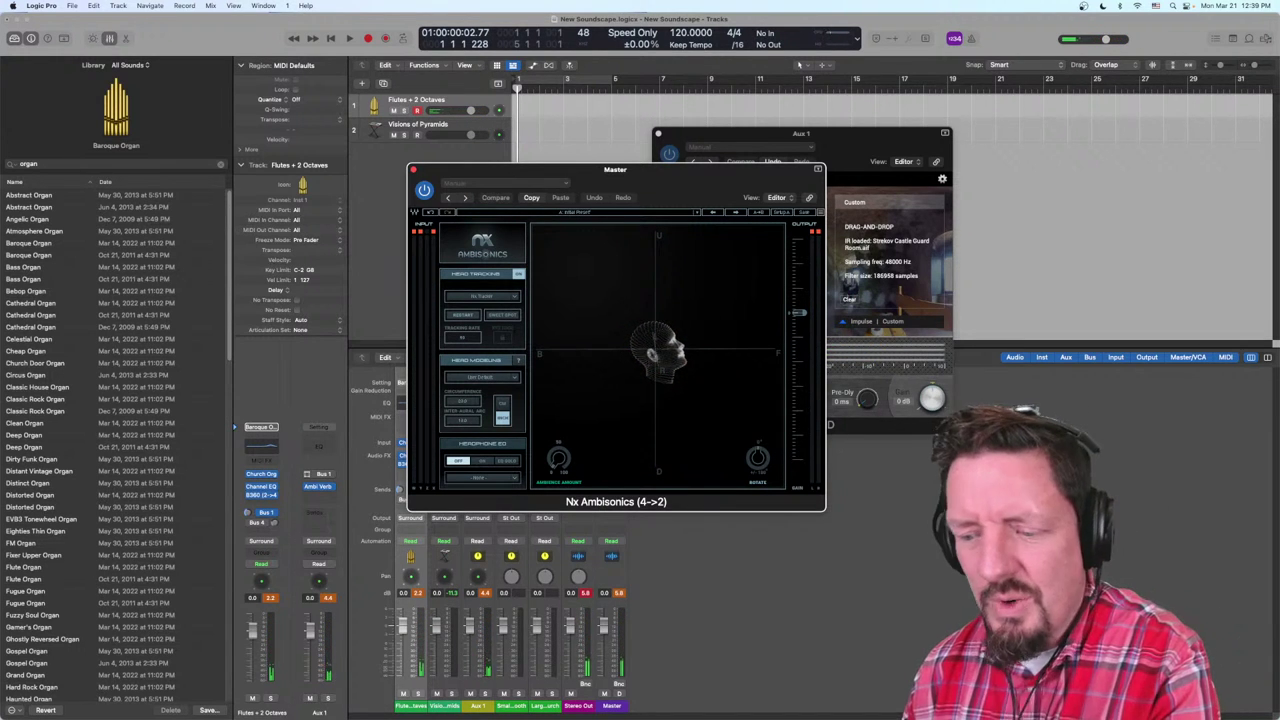
Step: Switch to Finder and load St Barbara Ossuary.aif from the third AMB IRs folder as Ambi Verb HD's custom impulse
{"action": "key", "text": "super+Tab"}
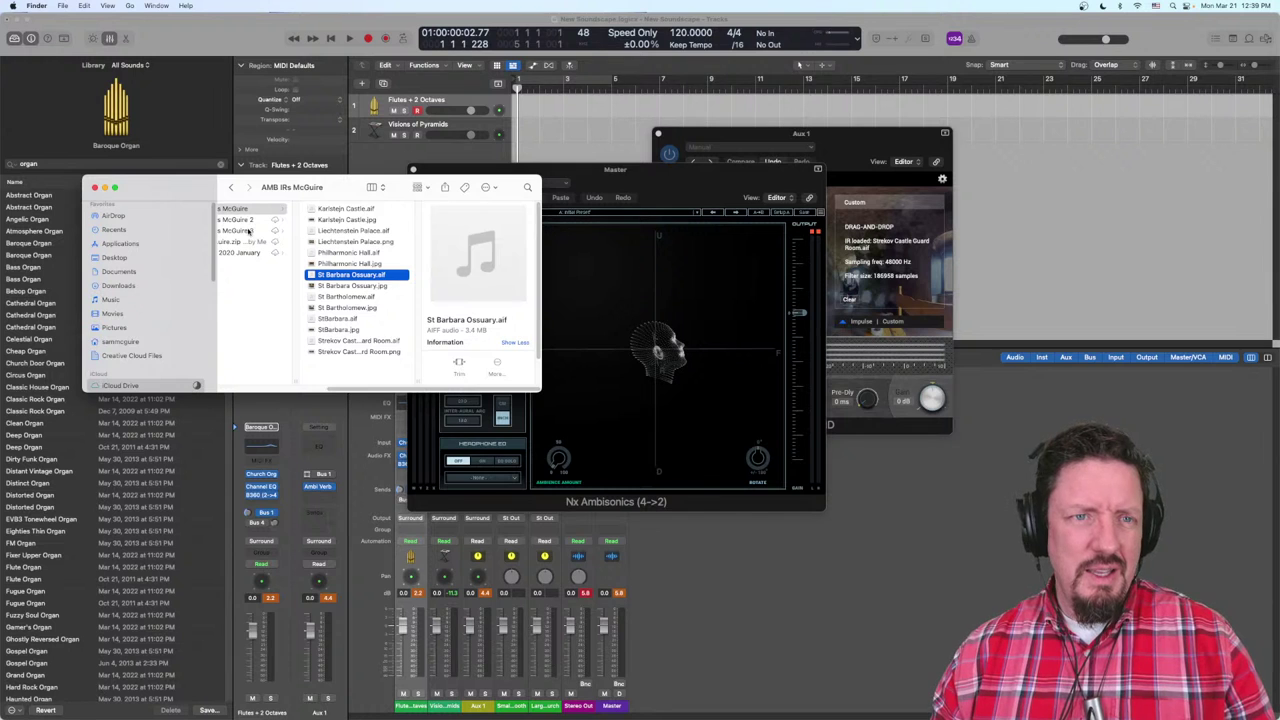
{"action": "left_click", "coordinate": [248, 231]}
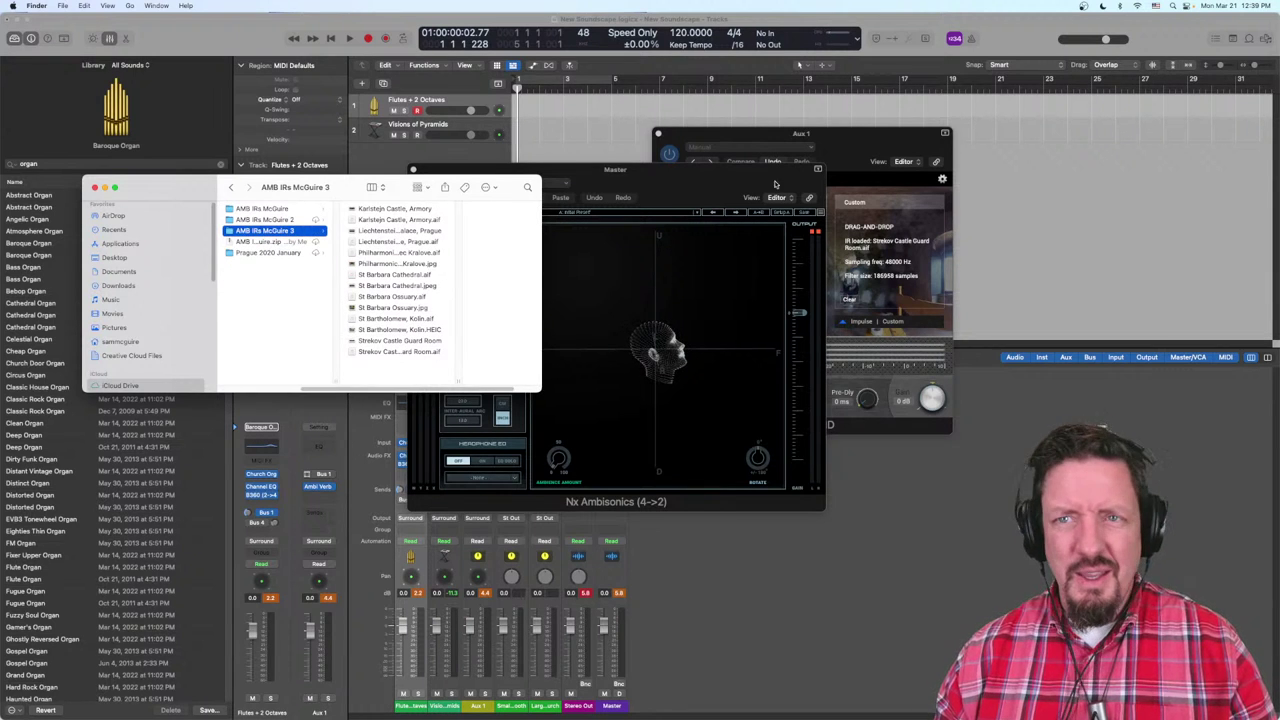
{"action": "left_click_drag", "start_coordinate": [783, 134], "coordinate": [799, 138]}
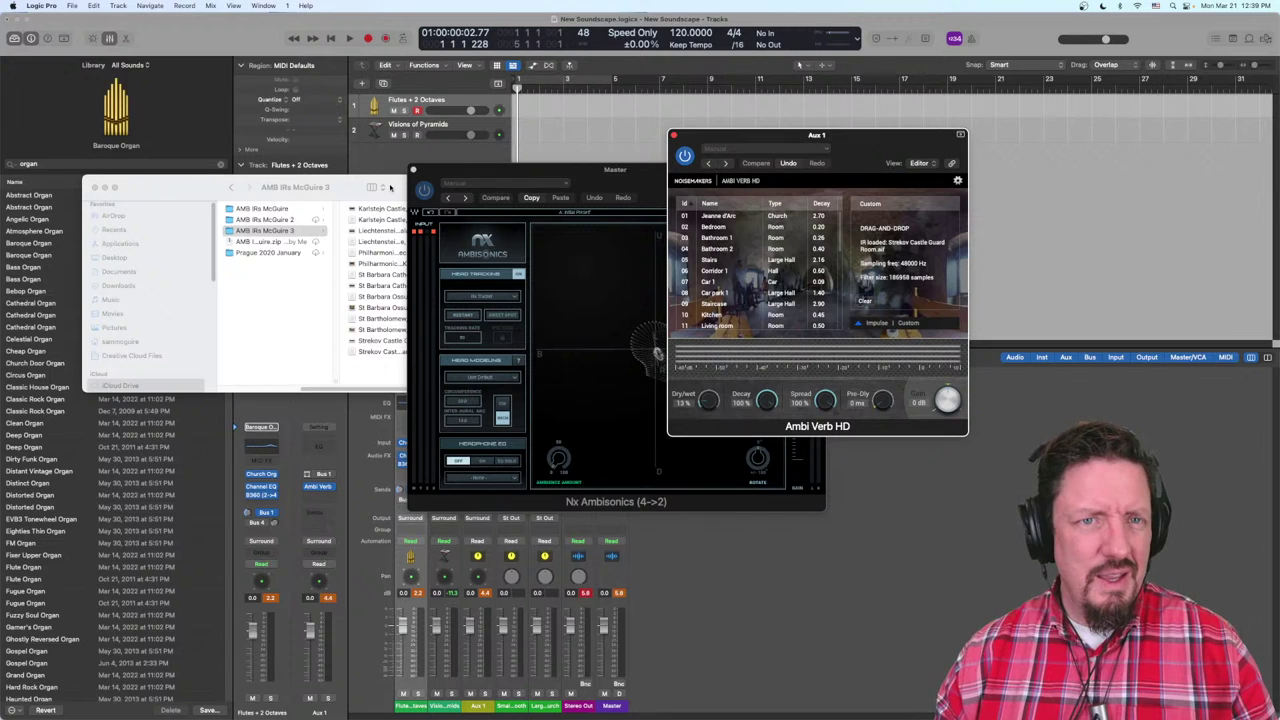
{"action": "left_click", "coordinate": [346, 190]}
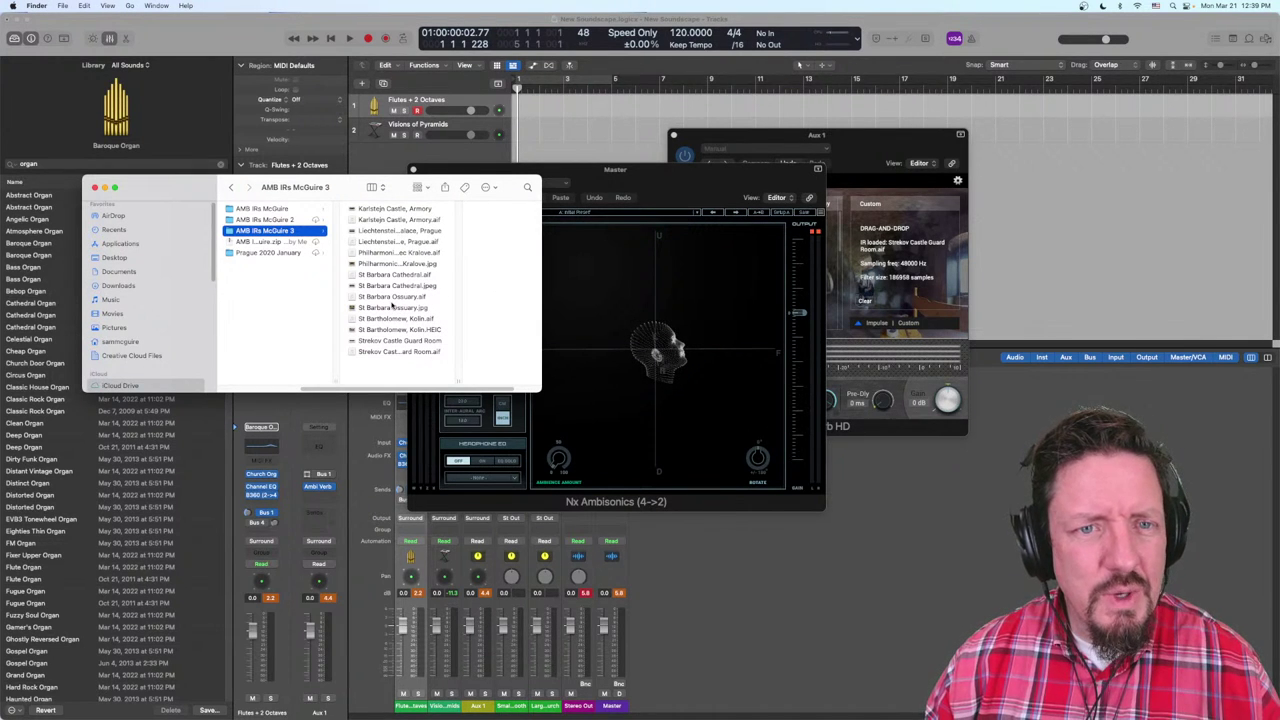
{"action": "left_click_drag", "start_coordinate": [390, 300], "coordinate": [912, 246]}
{"action": "left_click", "coordinate": [897, 145]}
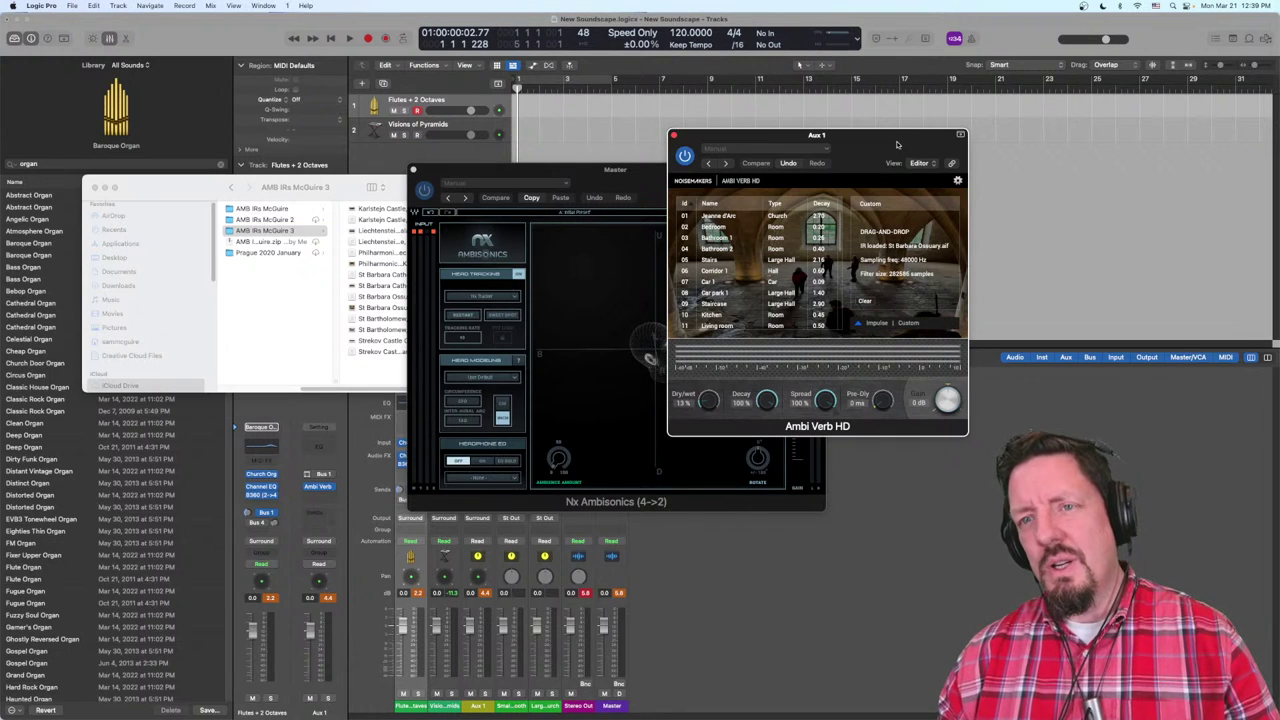
Step: Move the Ambi Verb HD window farther aside and bring the Nx Ambisonics window fully into view
{"action": "left_click_drag", "start_coordinate": [748, 136], "coordinate": [843, 150]}
{"action": "left_click", "coordinate": [615, 169]}
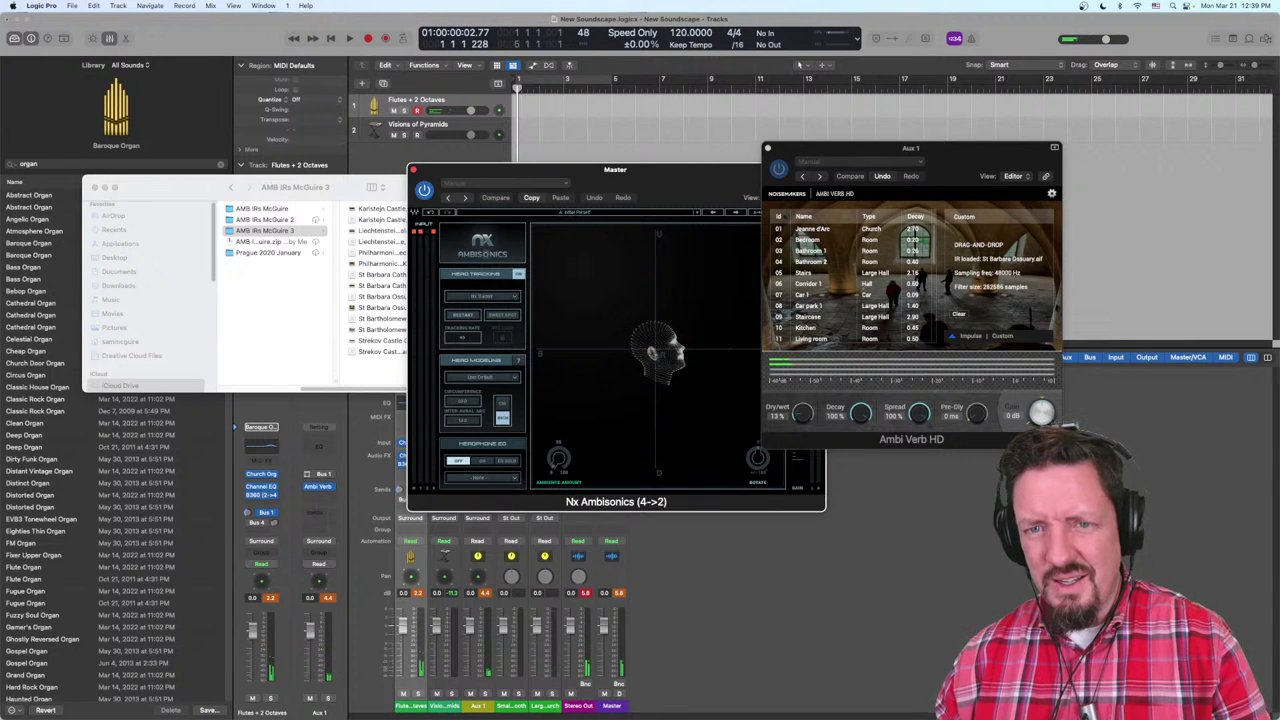
{"action": "left_click", "coordinate": [665, 383]}
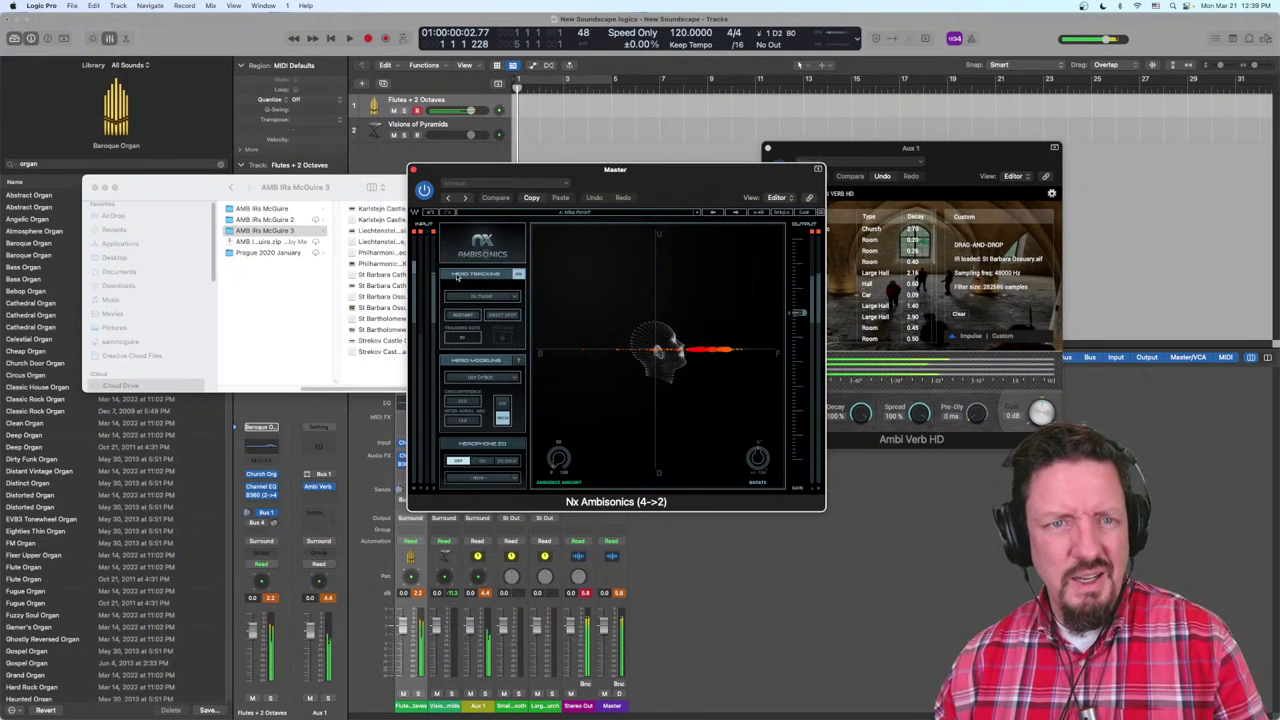
Step: Try to load St Bartholomew, Kolin.aif and the Liechtenstein Palace, Prague impulse from the third AMB IRs folder into Ambi Verb HD
{"action": "left_click", "coordinate": [349, 207]}
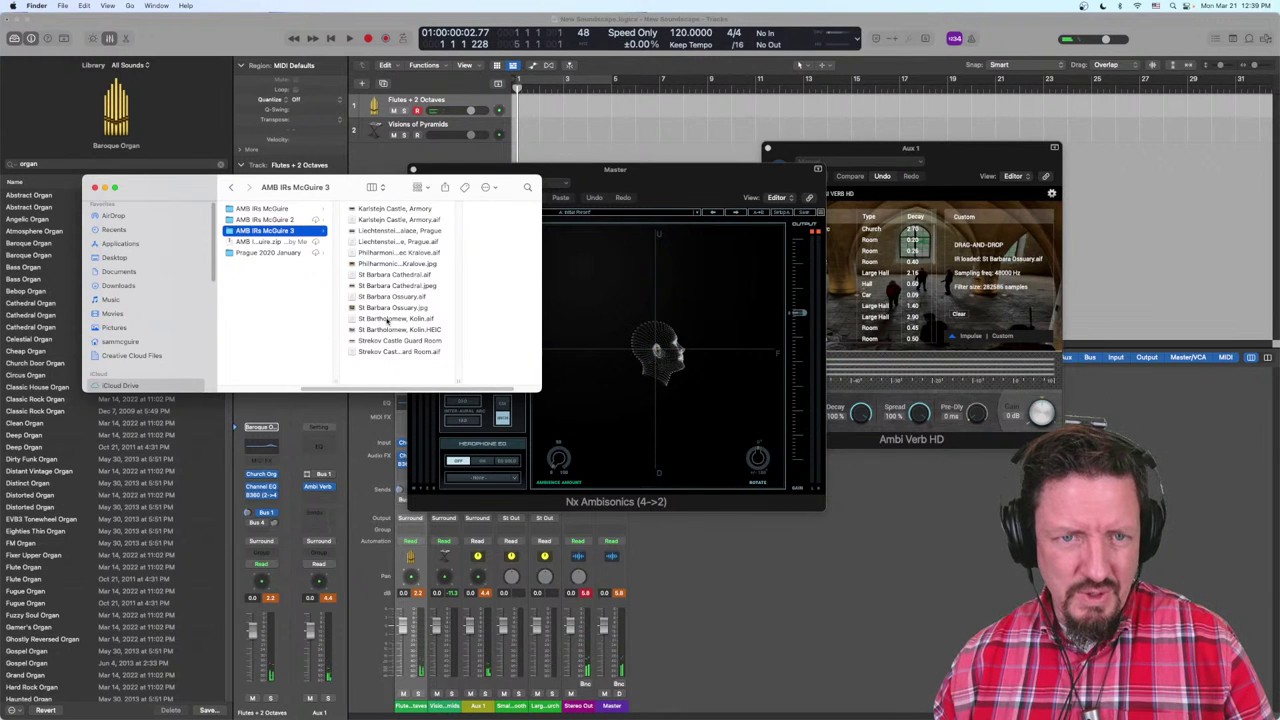
{"action": "left_click_drag", "start_coordinate": [388, 319], "coordinate": [983, 261]}
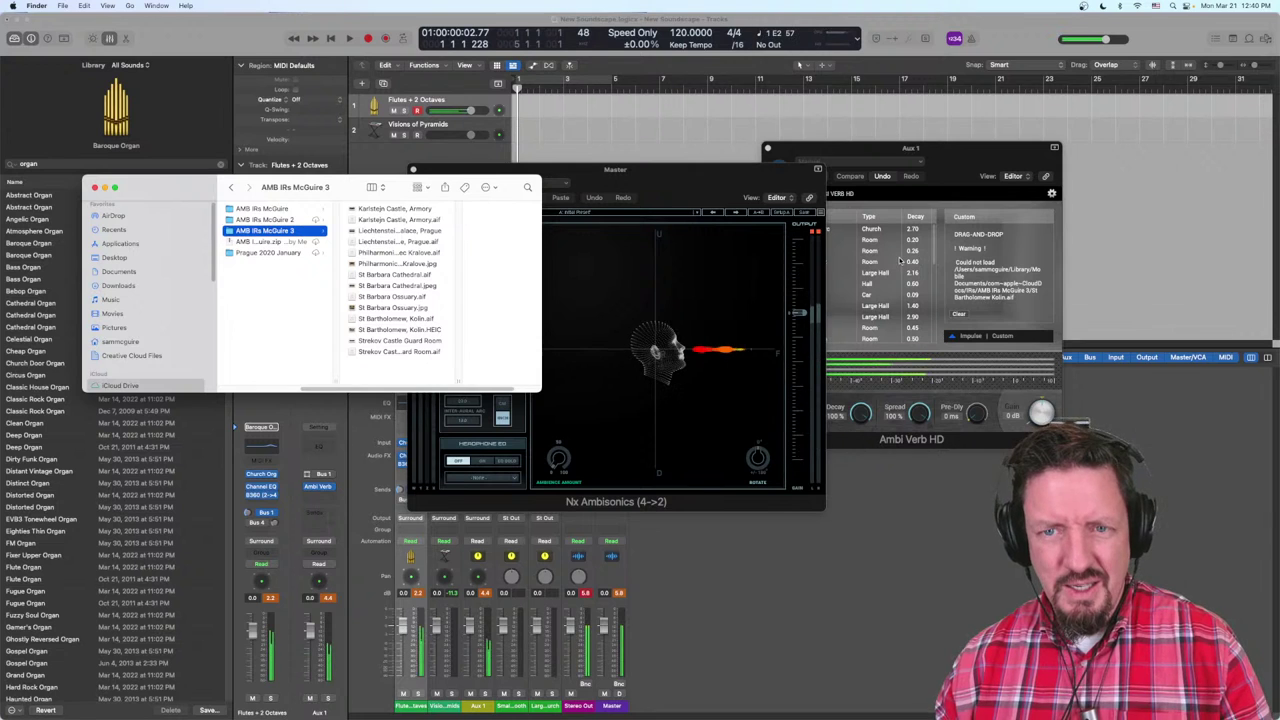
{"action": "left_click_drag", "start_coordinate": [390, 240], "coordinate": [996, 259]}
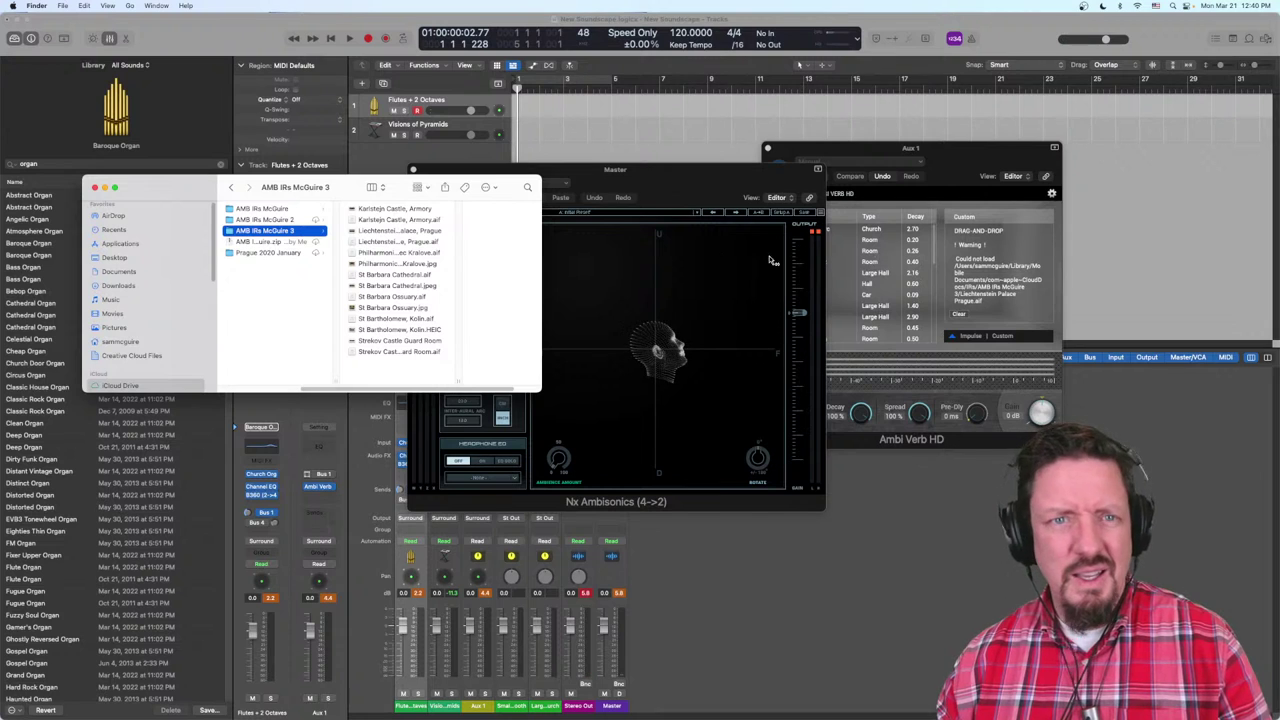
Step: Load Liechtenstein Palace.aif from the first AMB IRs folder as Ambi Verb HD's custom impulse and collapse the impulse list
{"action": "left_click", "coordinate": [258, 210]}
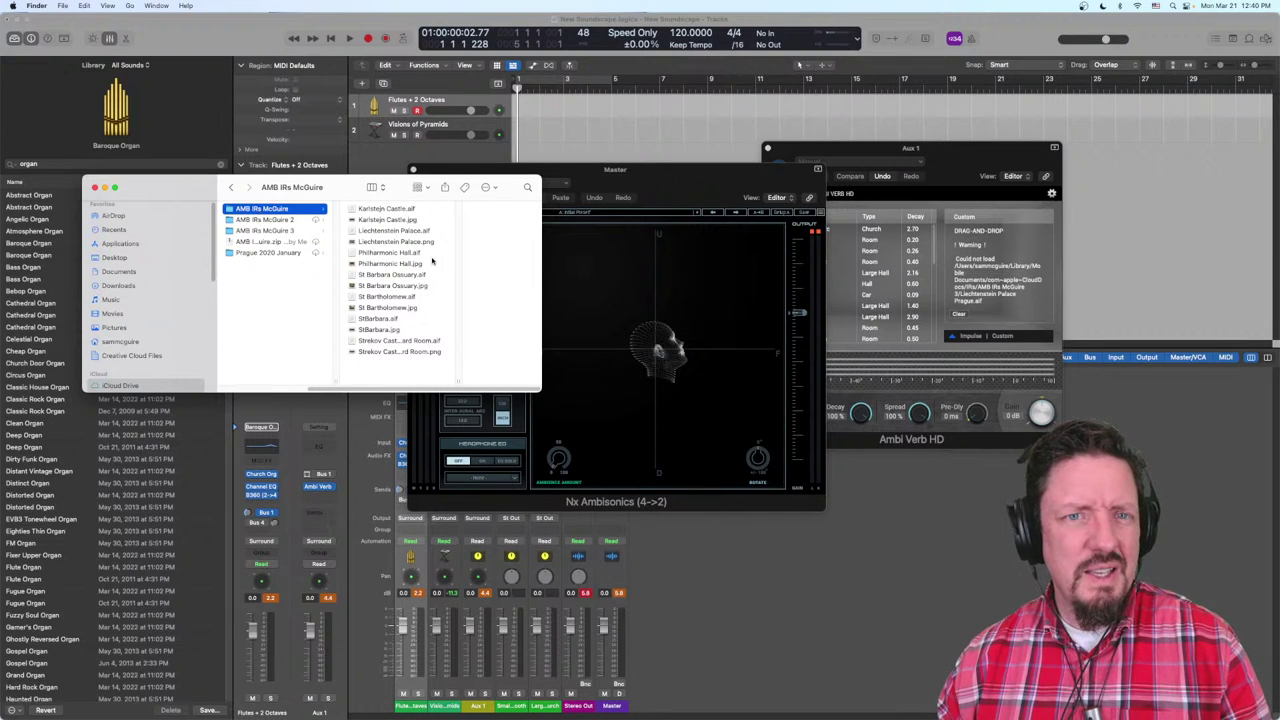
{"action": "left_click_drag", "start_coordinate": [404, 236], "coordinate": [965, 245]}
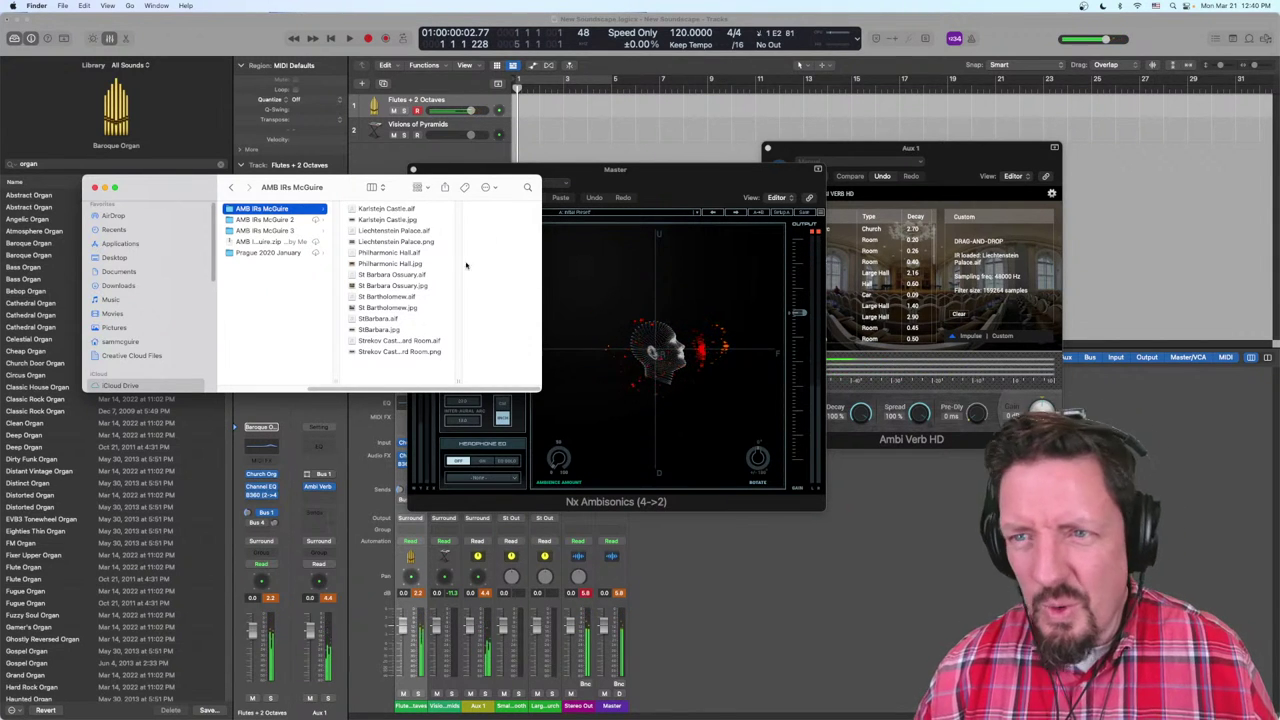
{"action": "left_click", "coordinate": [966, 336]}
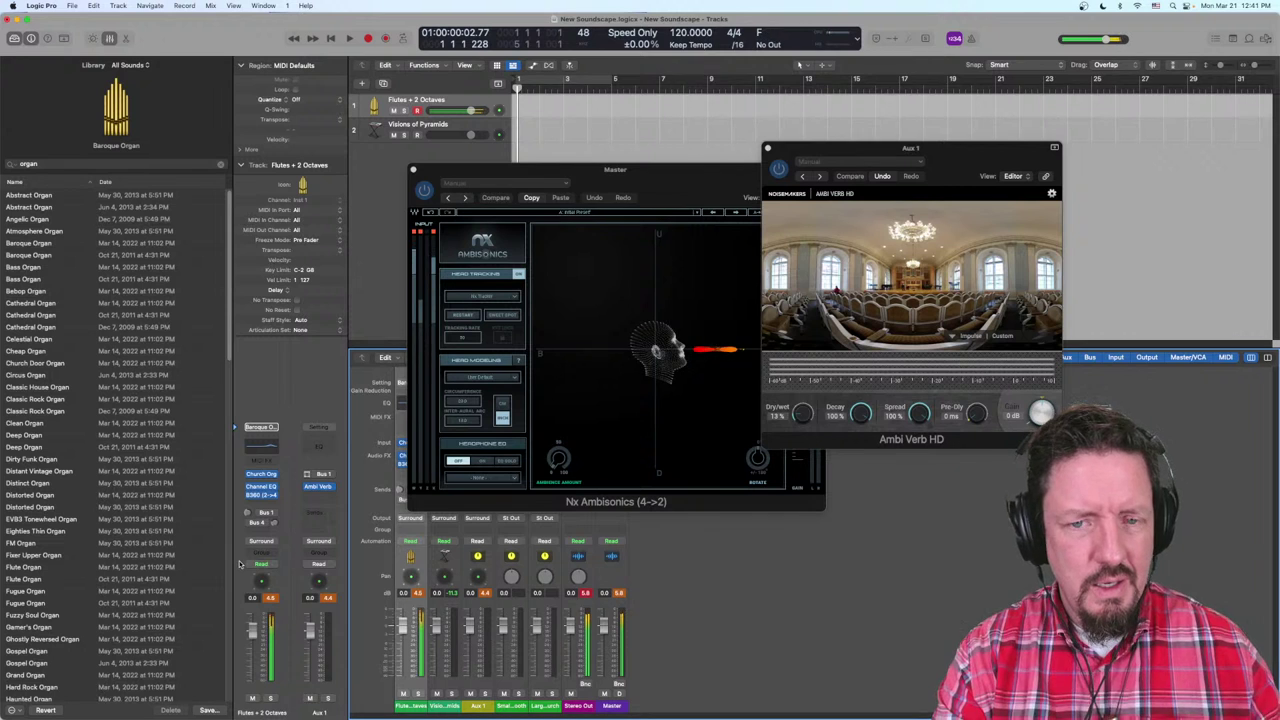
Step: Set the organ channel's Bus 1 send to Post Fader and rotate the Nx Ambisonics head display to an angled view
{"action": "left_click", "coordinate": [268, 513]}
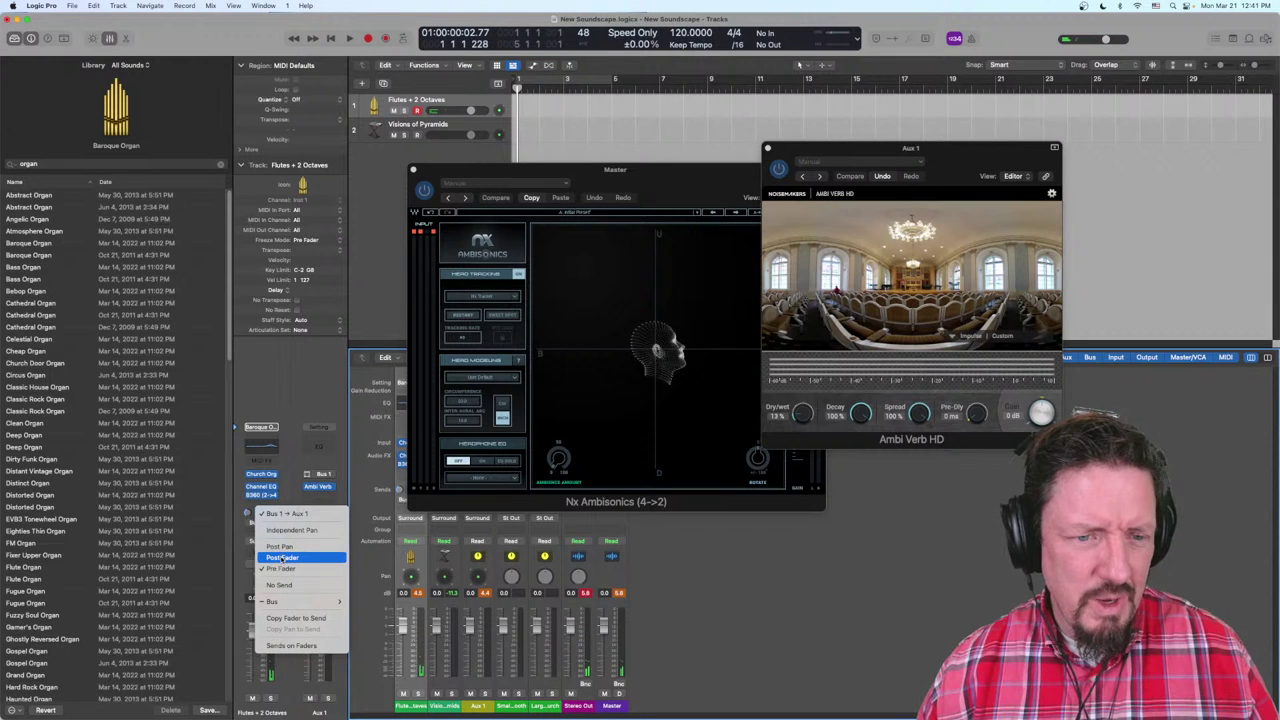
{"action": "left_click", "coordinate": [282, 557]}
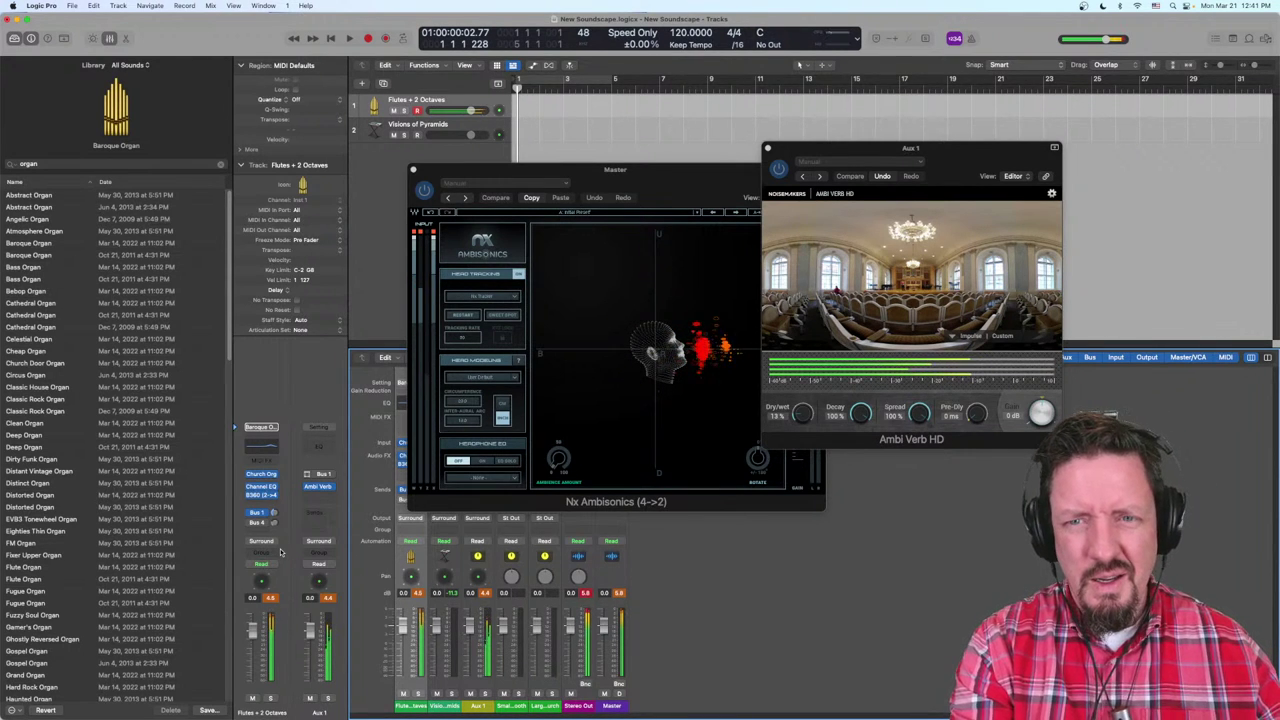
{"action": "left_click", "coordinate": [705, 423]}
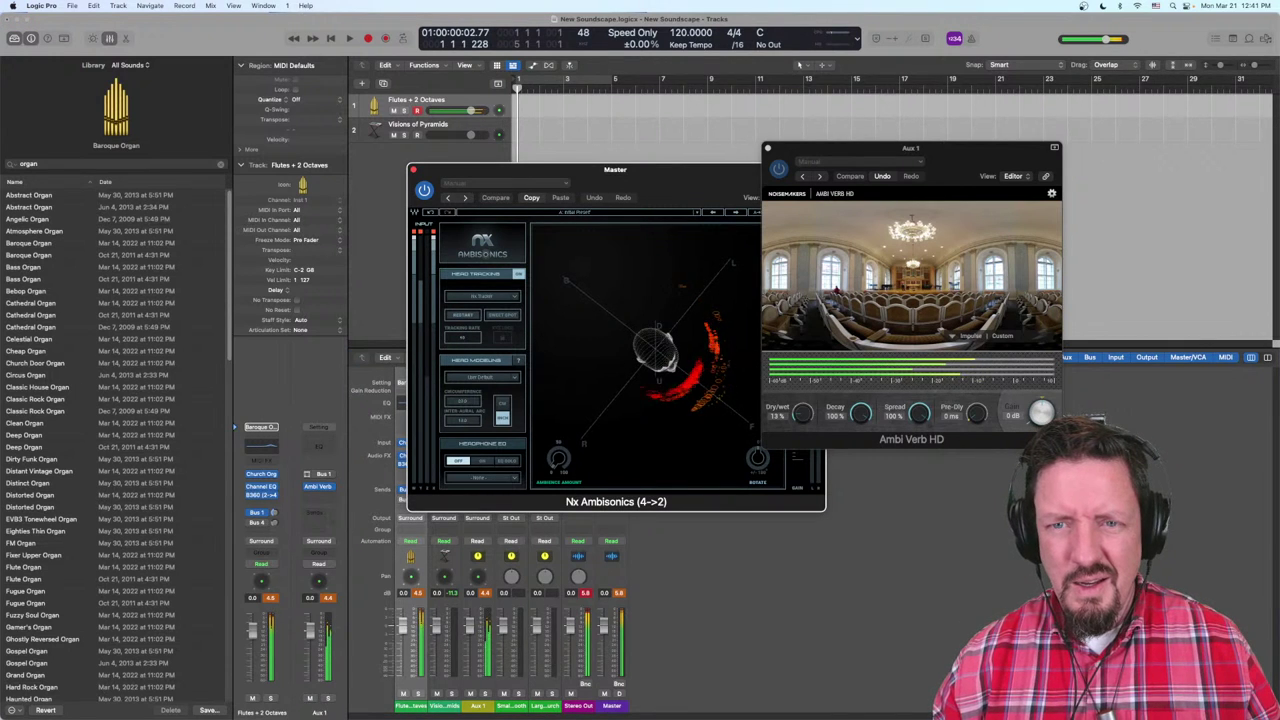
{"action": "left_click", "coordinate": [784, 464]}
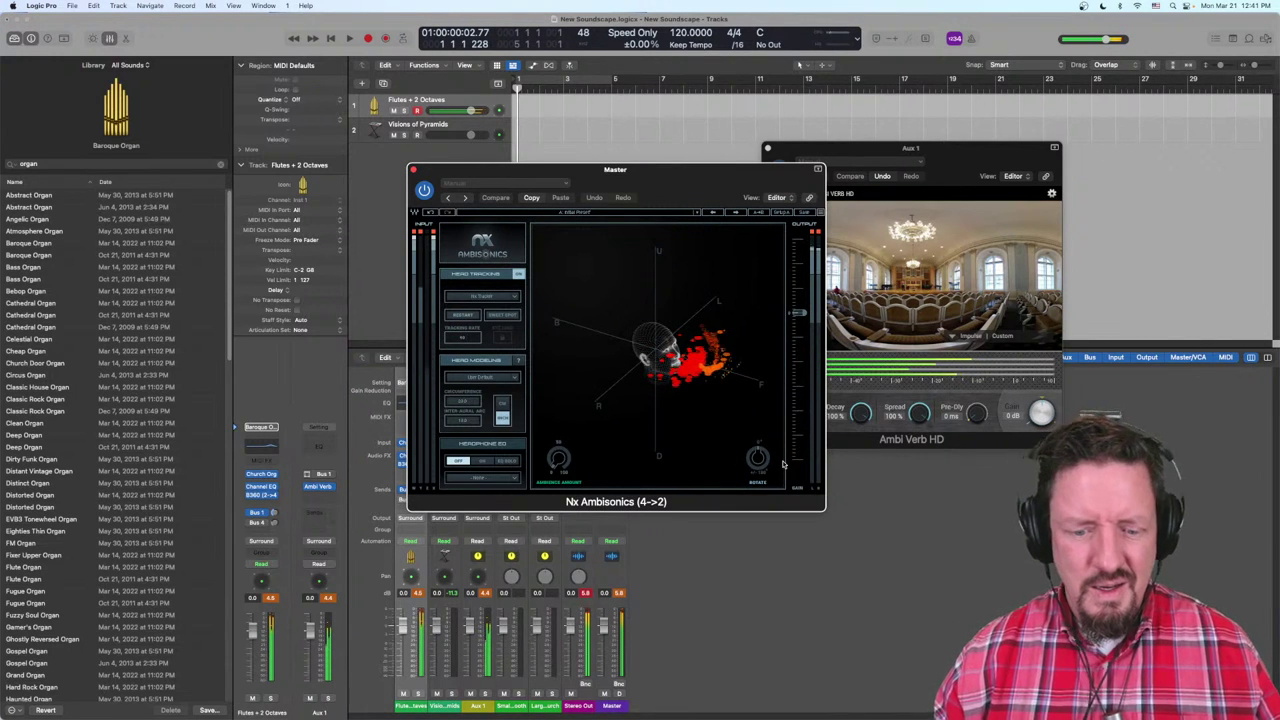